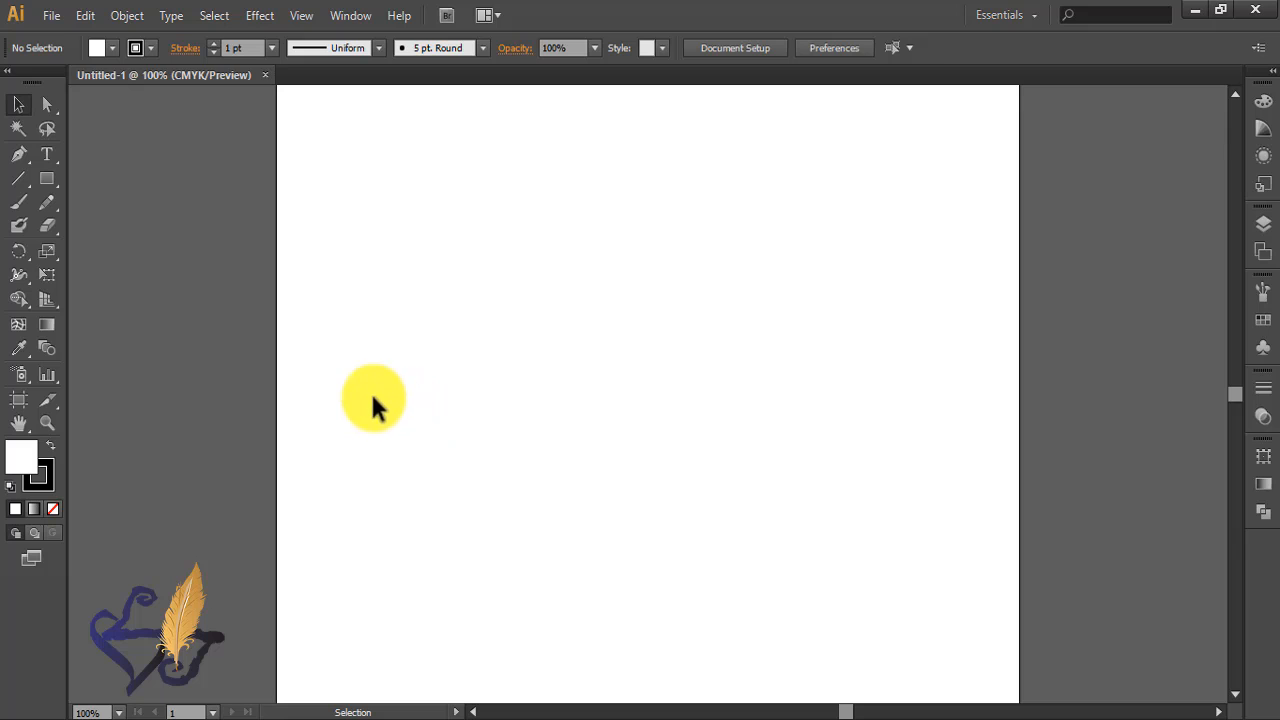
Create a three-sided polygon with a 50 pt radius in the upper middle of the artboard.
{"action": "left_click_drag", "start_coordinate": [40, 177], "coordinate": [139, 251]}
{"action": "left_click", "coordinate": [566, 311]}
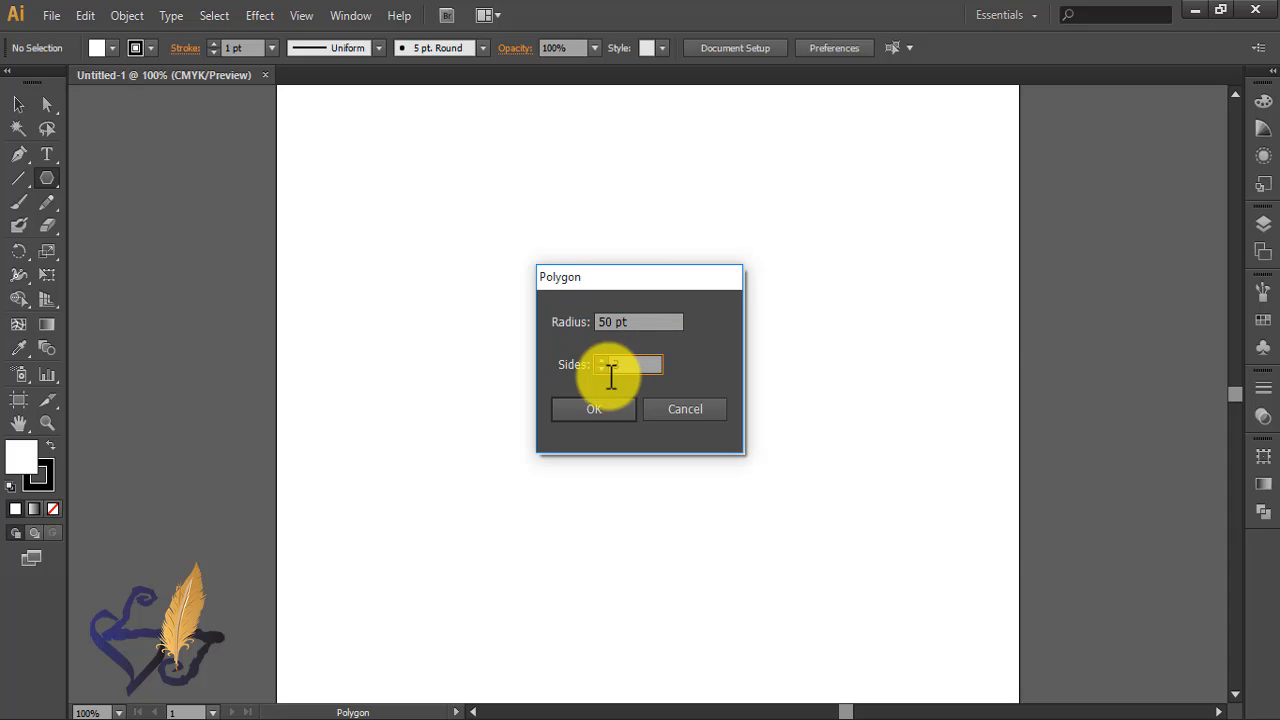
{"action": "left_click", "coordinate": [597, 410]}
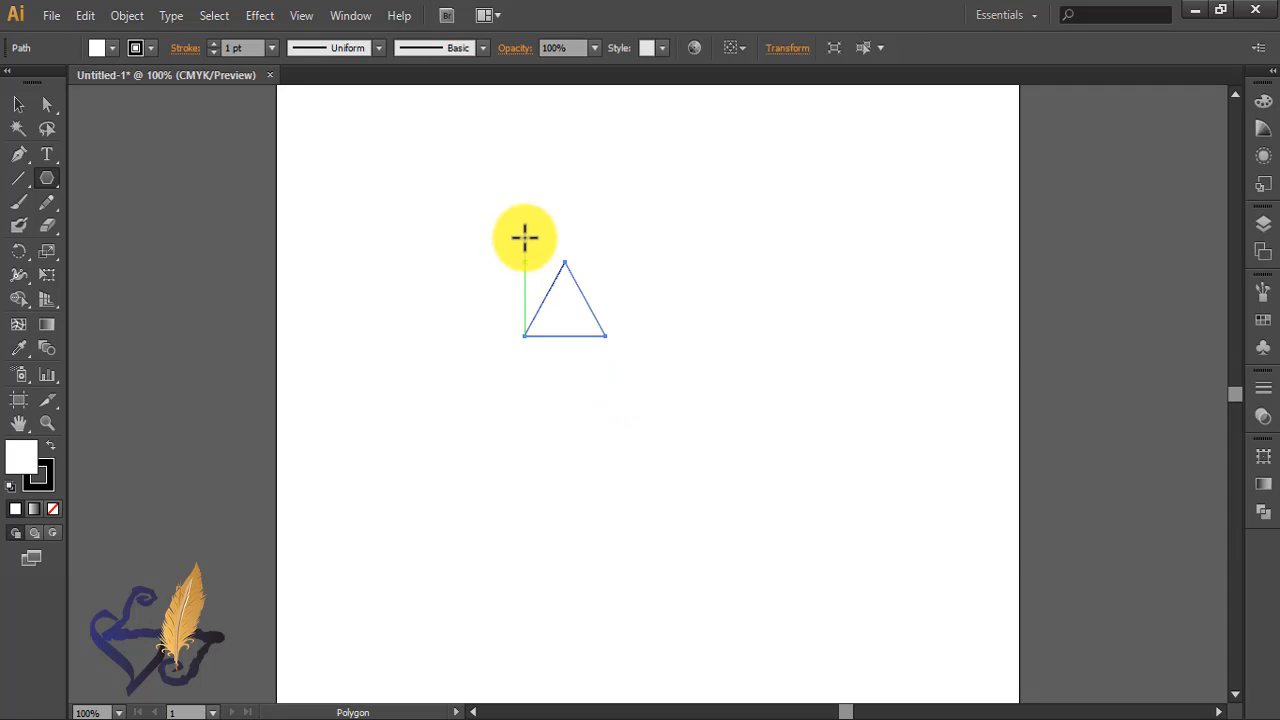
Enlarge the triangle proportionally to about three times its size and fill it with the yellow-to-orange gradient swatch.
{"action": "left_click", "coordinate": [18, 104]}
{"action": "left_click", "coordinate": [548, 292]}
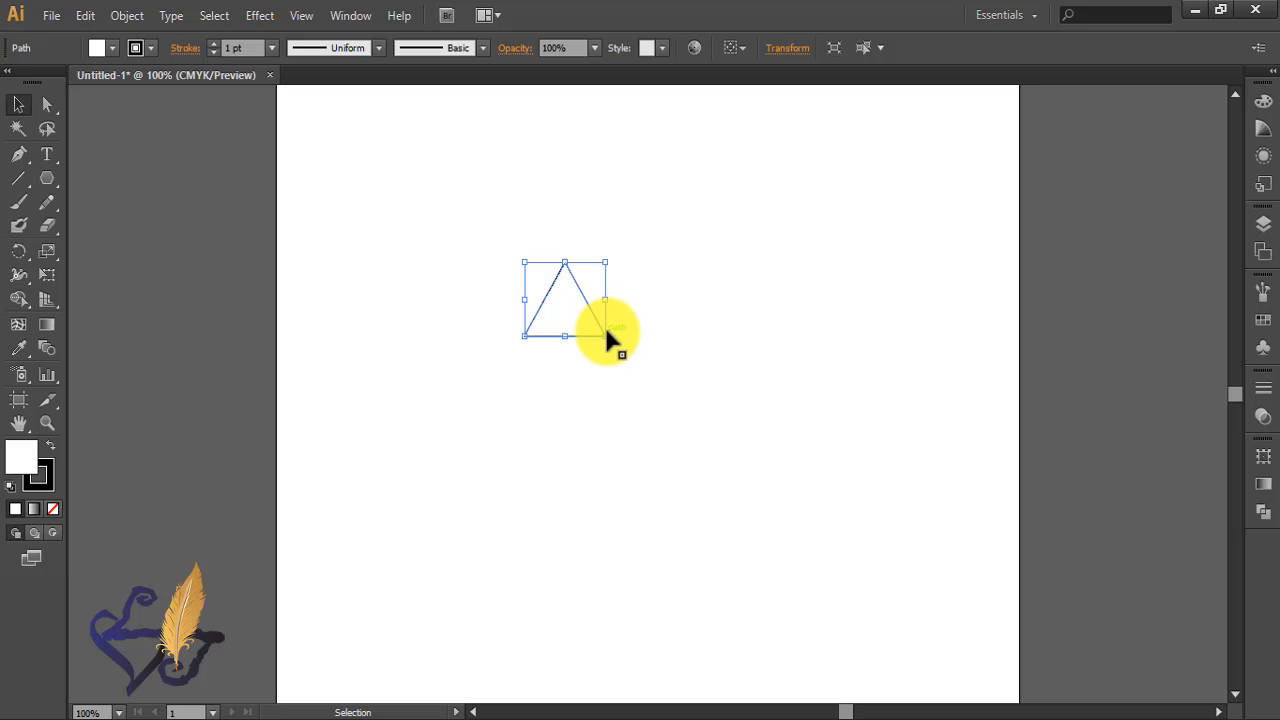
{"action": "left_click_drag", "start_coordinate": [604, 336], "coordinate": [682, 434]}
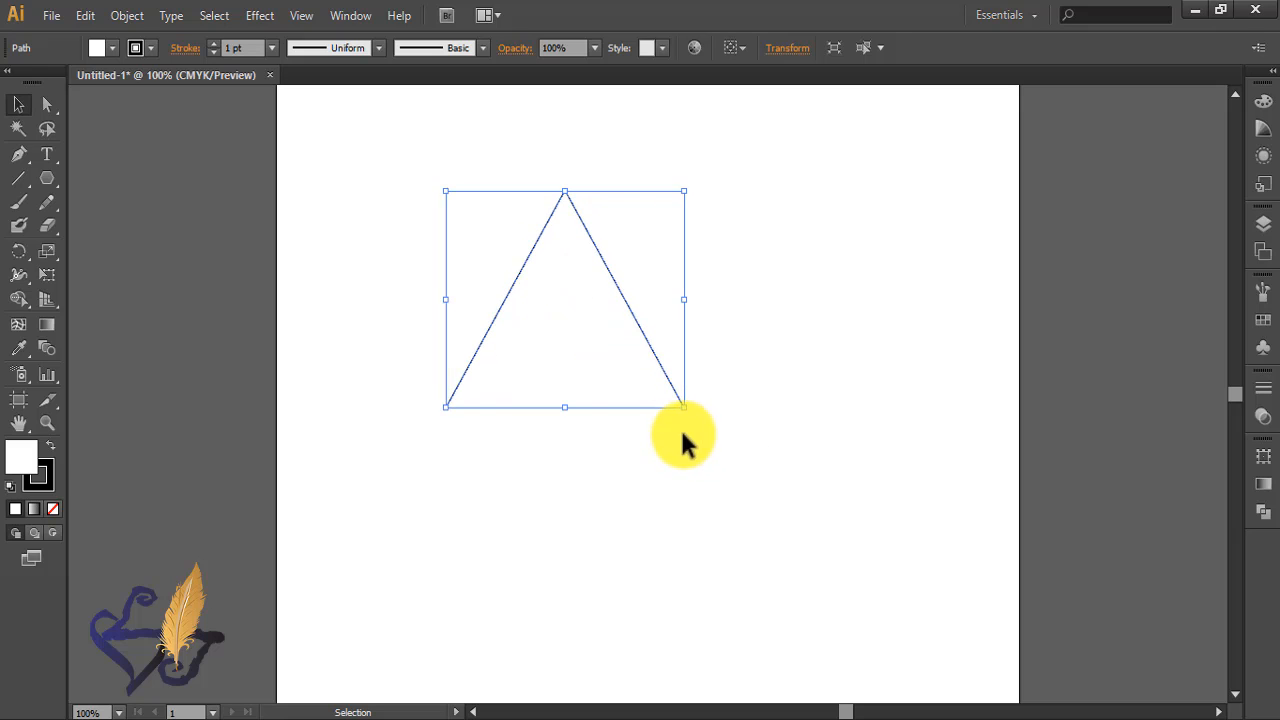
{"action": "left_click", "coordinate": [112, 48]}
{"action": "left_click", "coordinate": [24, 123]}
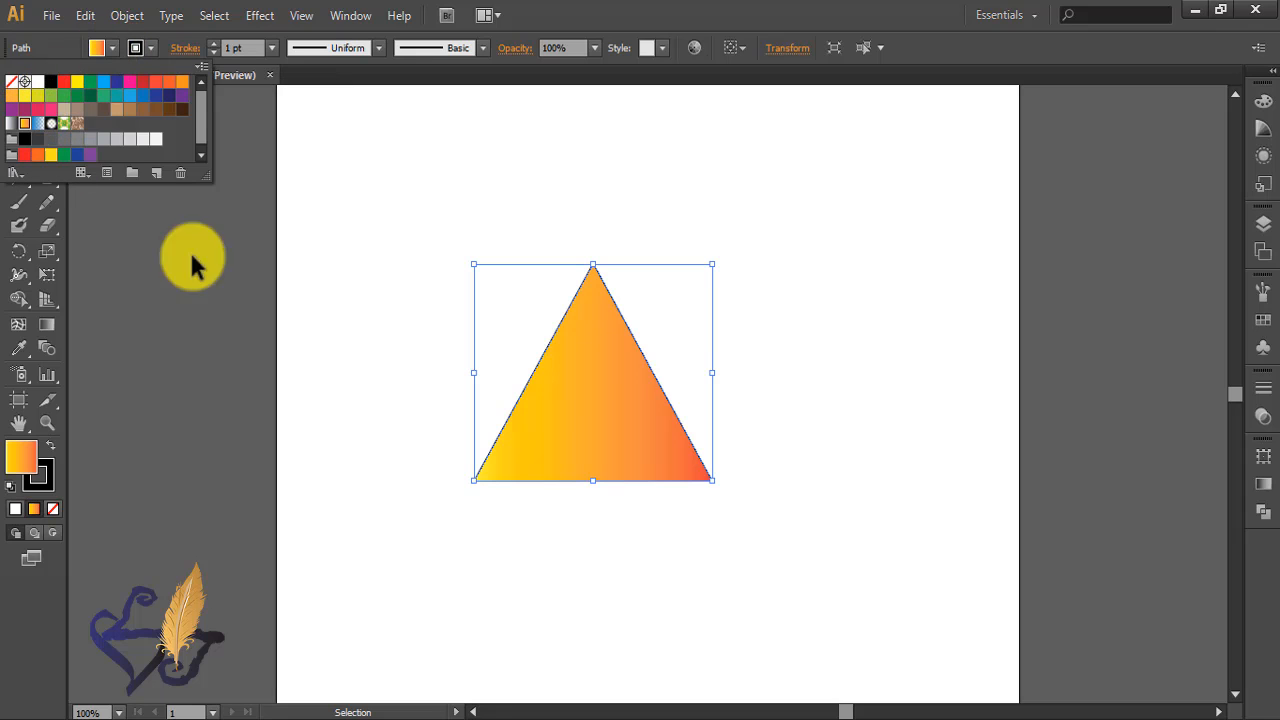
Apply a Round Corners effect with a 41 pt radius to the gradient triangle.
{"action": "left_click", "coordinate": [259, 15]}
{"action": "mouse_move", "coordinate": [313, 243]}
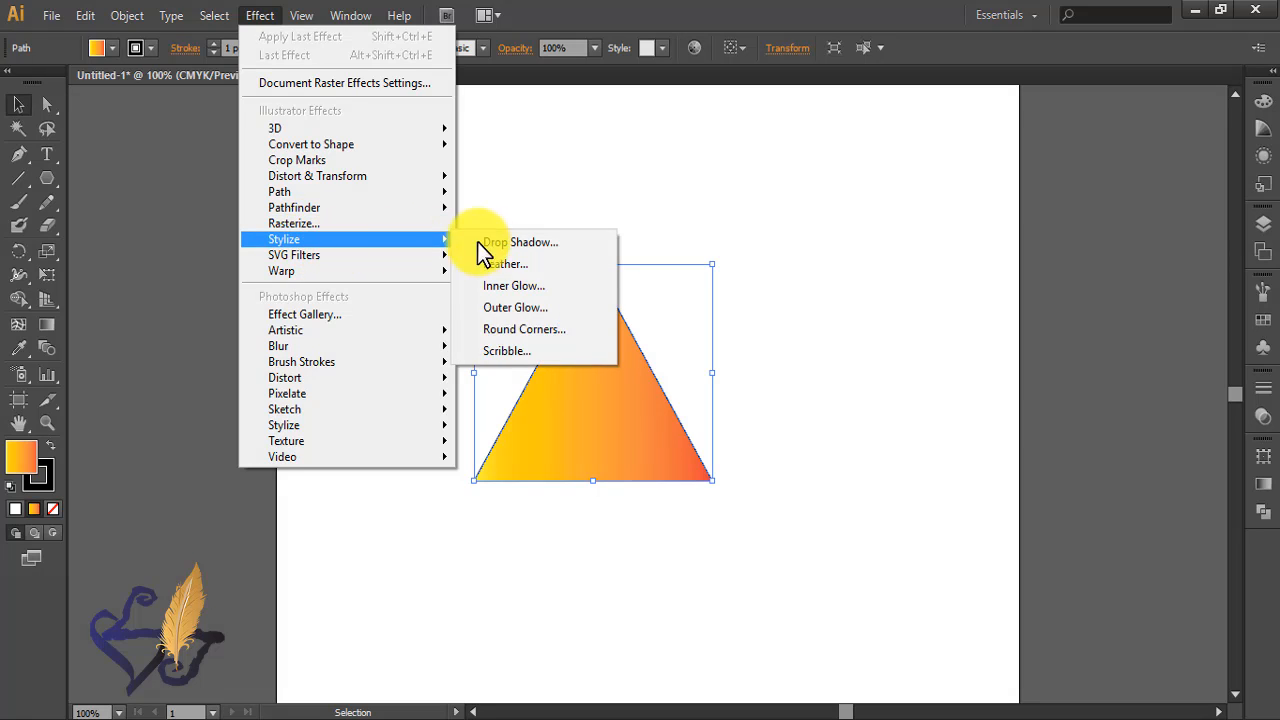
{"action": "left_click", "coordinate": [510, 331]}
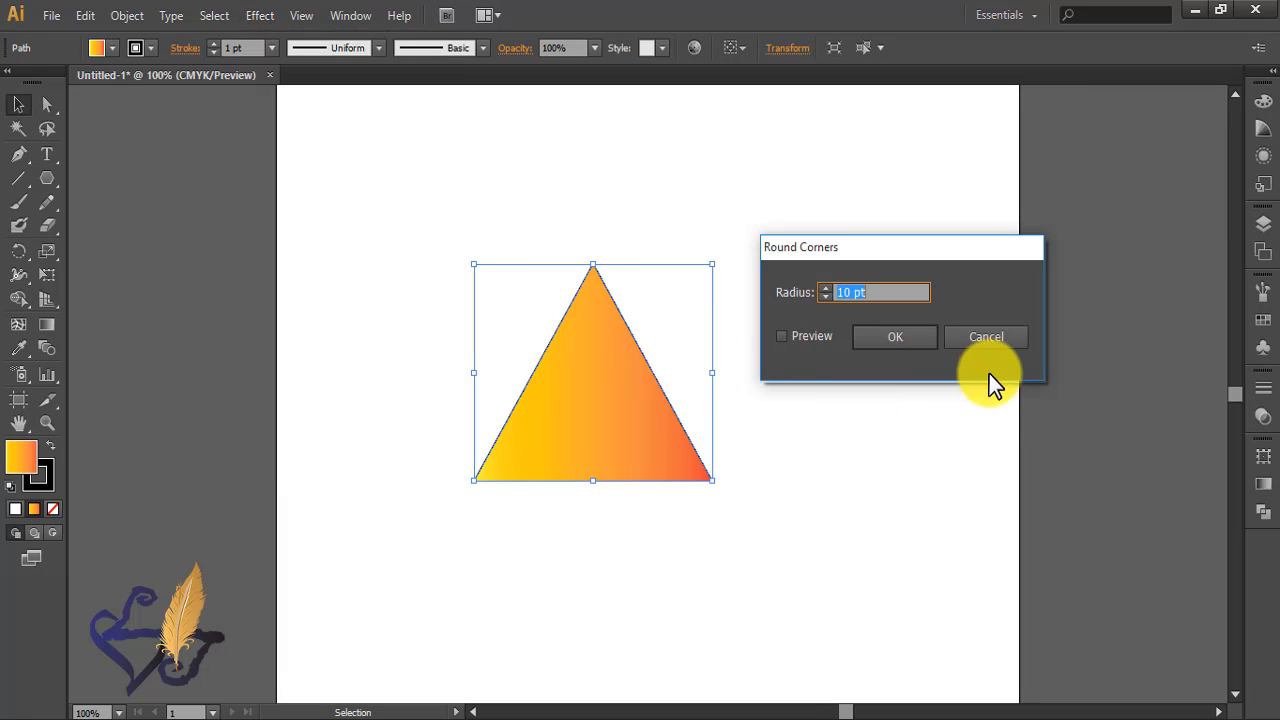
{"action": "left_click", "coordinate": [784, 336]}
{"action": "left_click_drag", "start_coordinate": [873, 292], "coordinate": [818, 292]}
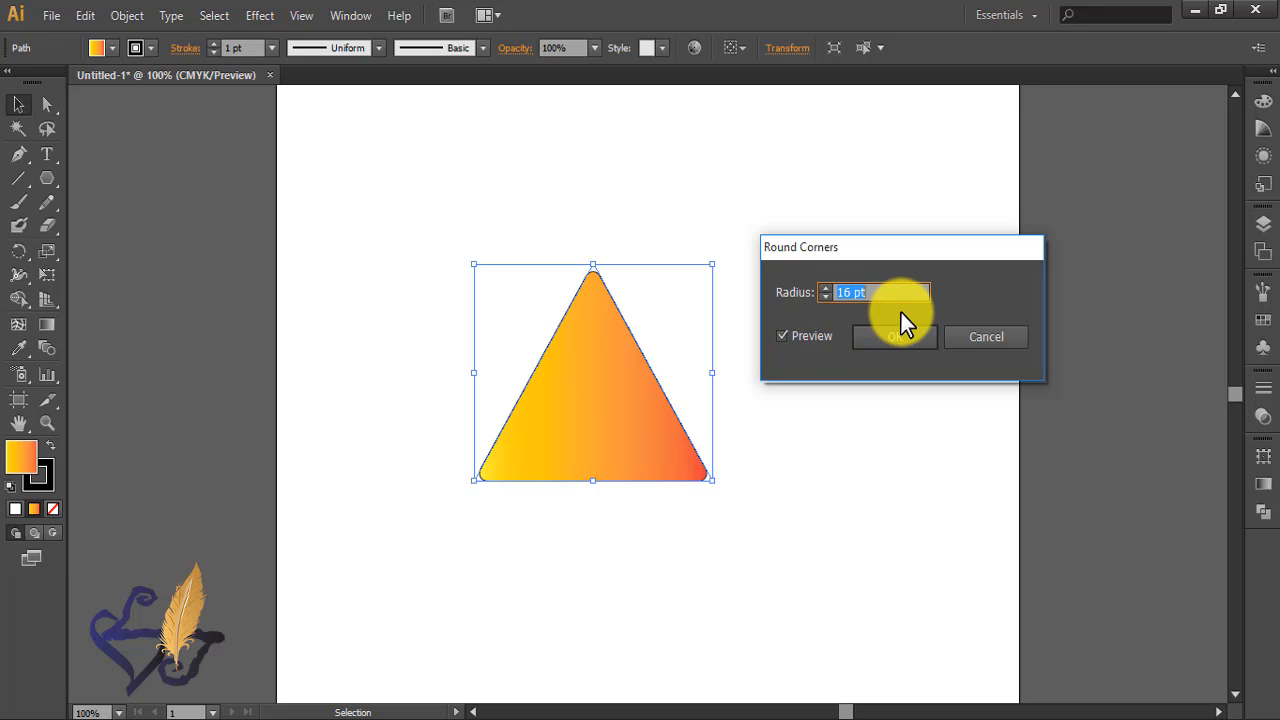
{"action": "key", "text": "Up"}
{"action": "key", "text": "Up"}
{"action": "key", "text": "Up"}
{"action": "key", "text": "Up"}
{"action": "key", "text": "Up"}
{"action": "key", "text": "Up"}
{"action": "key", "text": "Up"}
{"action": "key", "text": "Up"}
{"action": "key", "text": "Up"}
{"action": "key", "text": "Up"}
{"action": "key", "text": "Up"}
{"action": "key", "text": "Up"}
{"action": "key", "text": "Up"}
{"action": "key", "text": "Up"}
{"action": "key", "text": "Up"}
{"action": "key", "text": "Up"}
{"action": "key", "text": "Up"}
{"action": "key", "text": "Up"}
{"action": "key", "text": "Up"}
{"action": "key", "text": "Up"}
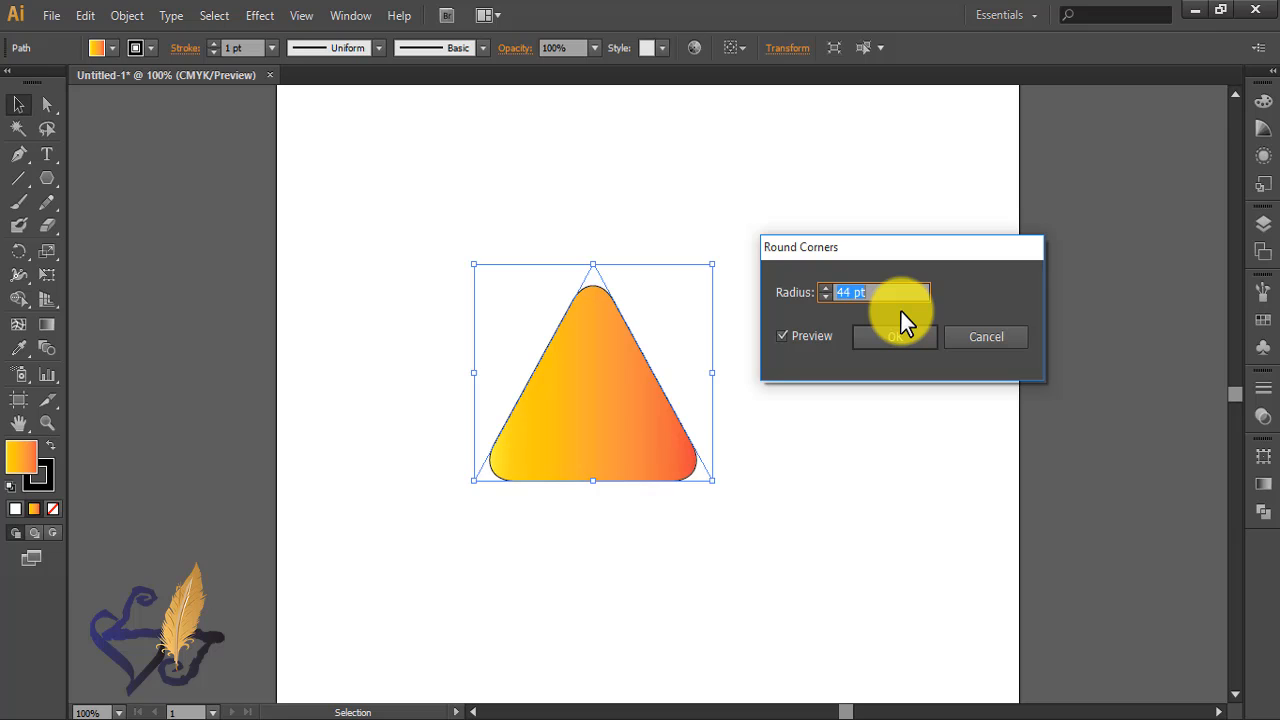
{"action": "key", "text": "Down"}
{"action": "key", "text": "Down"}
{"action": "left_click", "coordinate": [893, 335]}
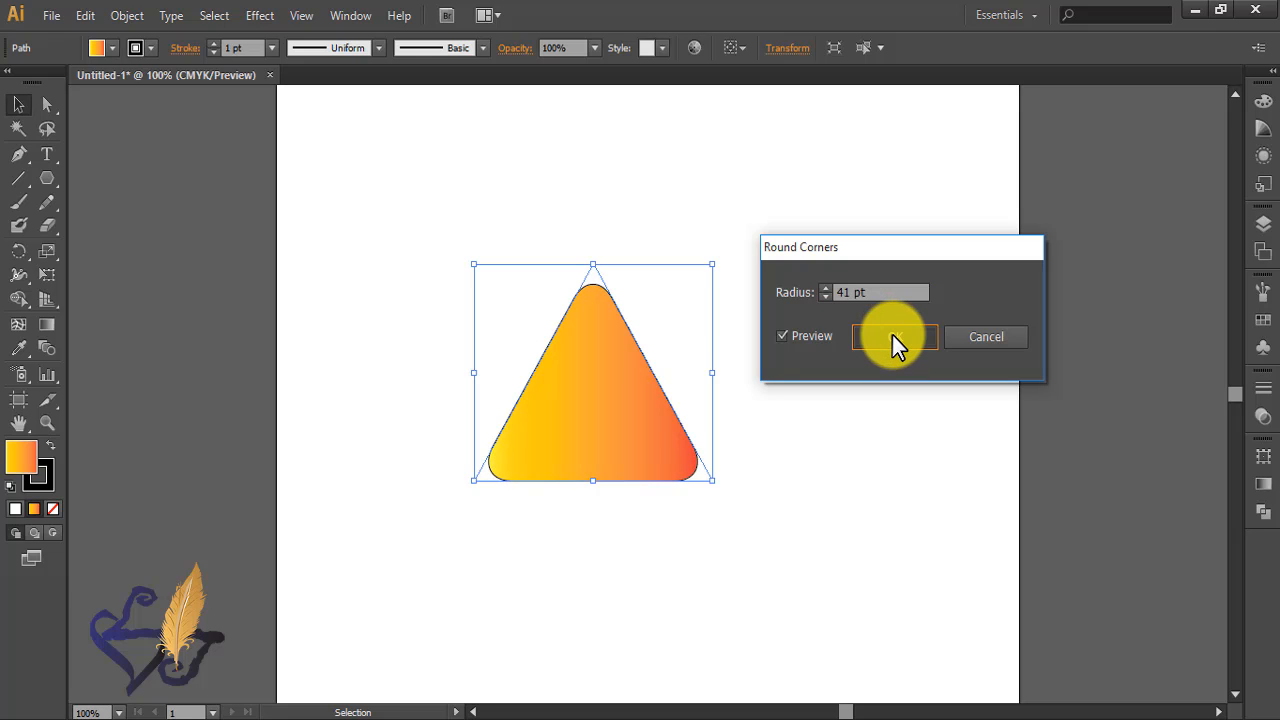
{"action": "left_click", "coordinate": [892, 335]}
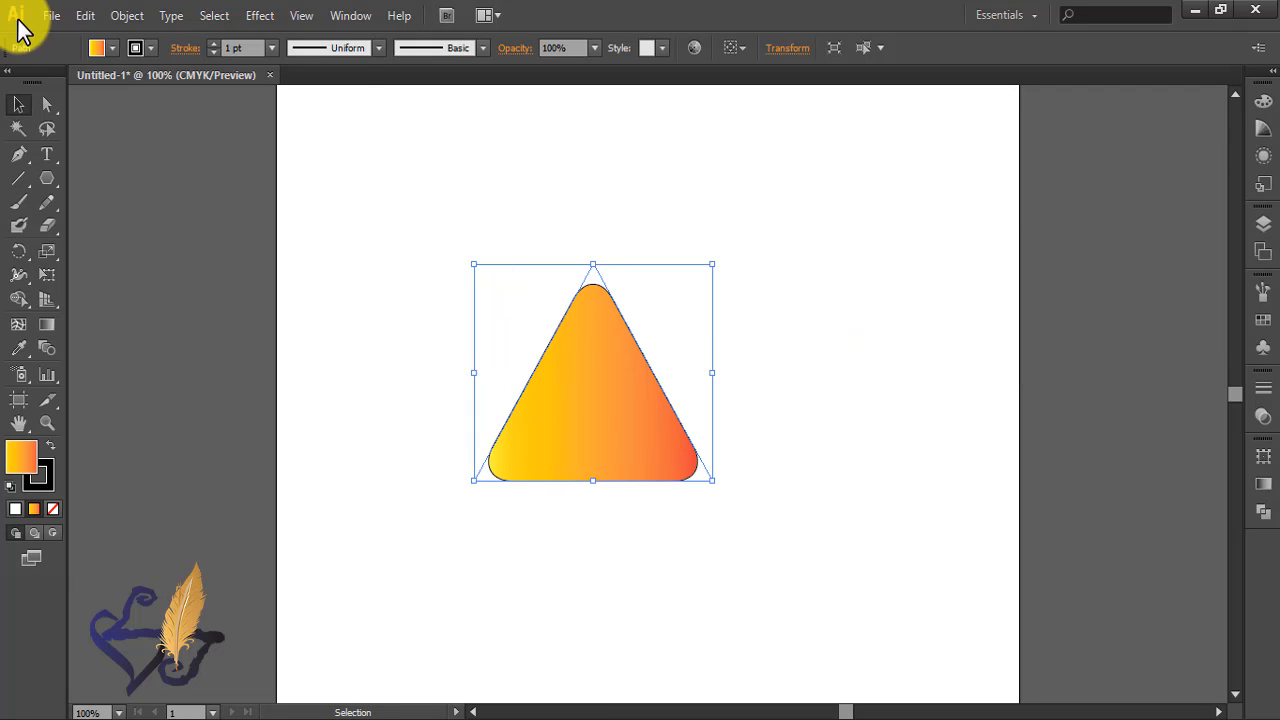
Expand the appearance of the rounded triangle.
{"action": "left_click", "coordinate": [125, 15]}
{"action": "left_click", "coordinate": [178, 248]}
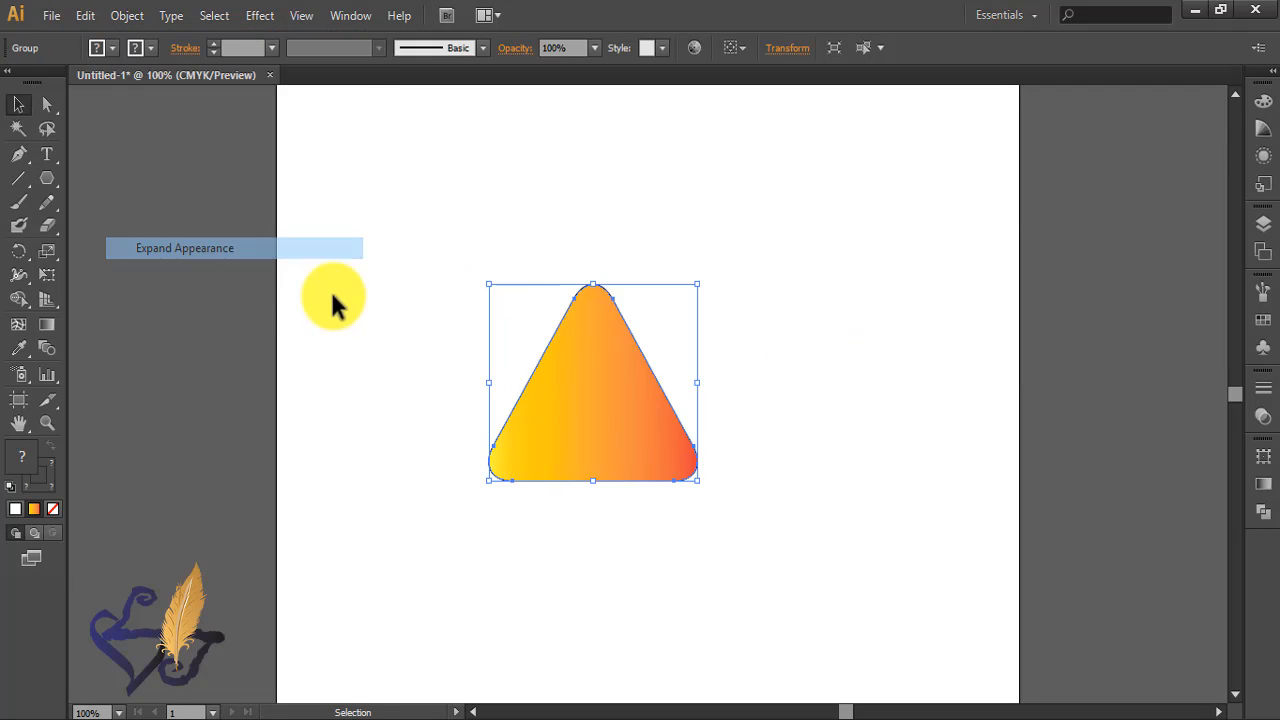
{"action": "left_click", "coordinate": [333, 305]}
{"action": "left_click", "coordinate": [599, 388]}
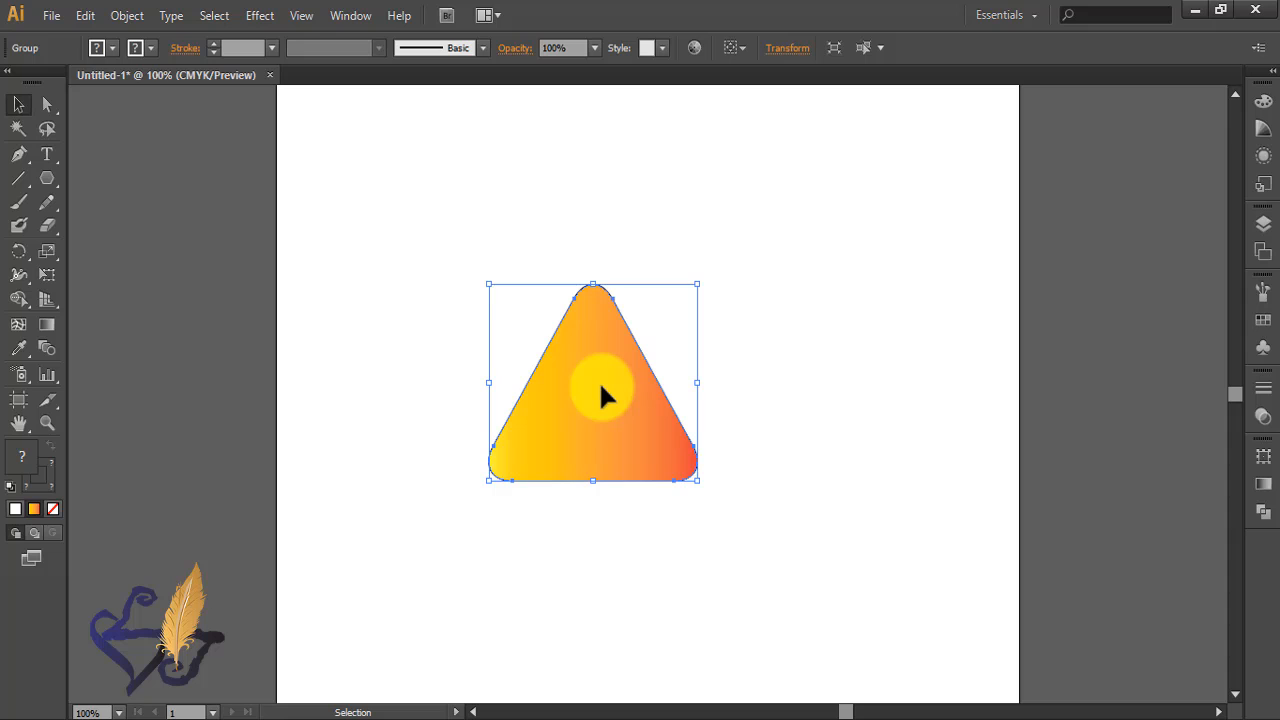
Draw a small circle in the middle of the rounded triangle with the Ellipse tool.
{"action": "left_click", "coordinate": [47, 179]}
{"action": "left_click", "coordinate": [120, 228]}
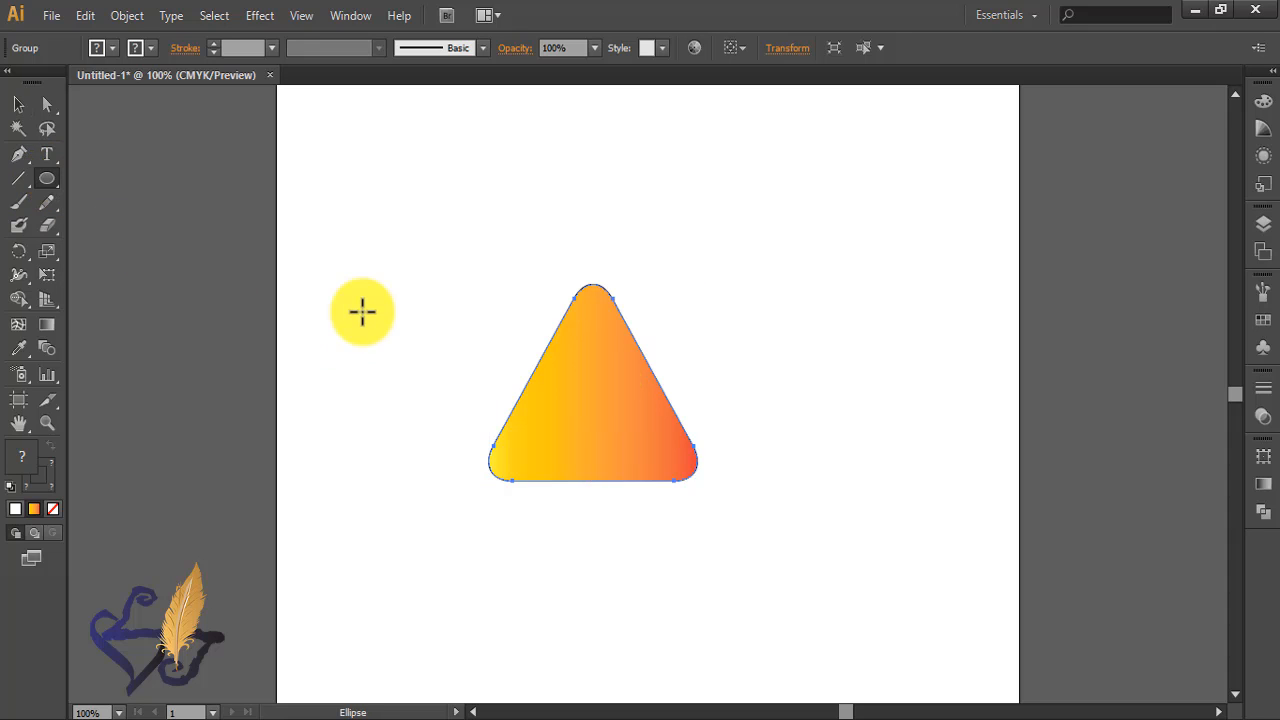
{"action": "left_click_drag", "start_coordinate": [362, 312], "coordinate": [593, 397]}
Align the vertical centers of the small circle and the rounded triangle.
{"action": "left_click", "coordinate": [18, 104]}
{"action": "left_click_drag", "start_coordinate": [414, 209], "coordinate": [736, 540]}
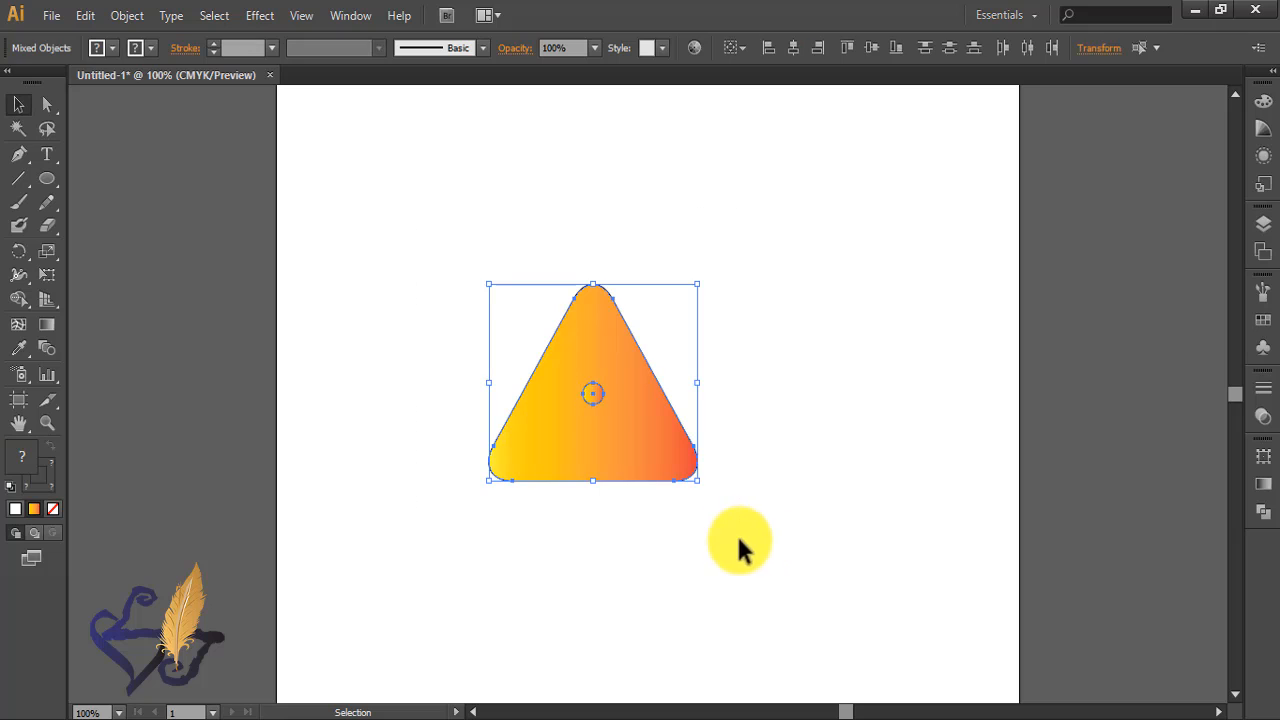
{"action": "left_click", "coordinate": [871, 48]}
{"action": "left_click", "coordinate": [771, 412]}
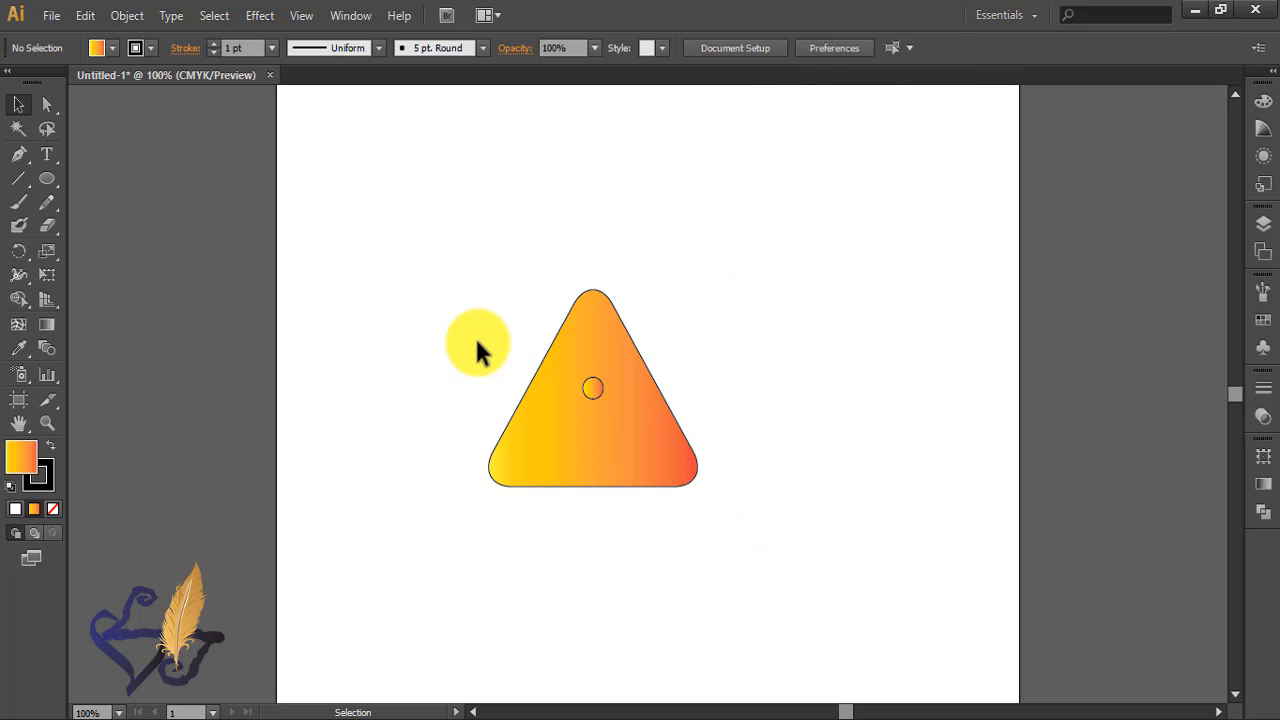
Apply an Arc Lower warp to the rounded triangle with a horizontal bend of 22%.
{"action": "left_click", "coordinate": [519, 464]}
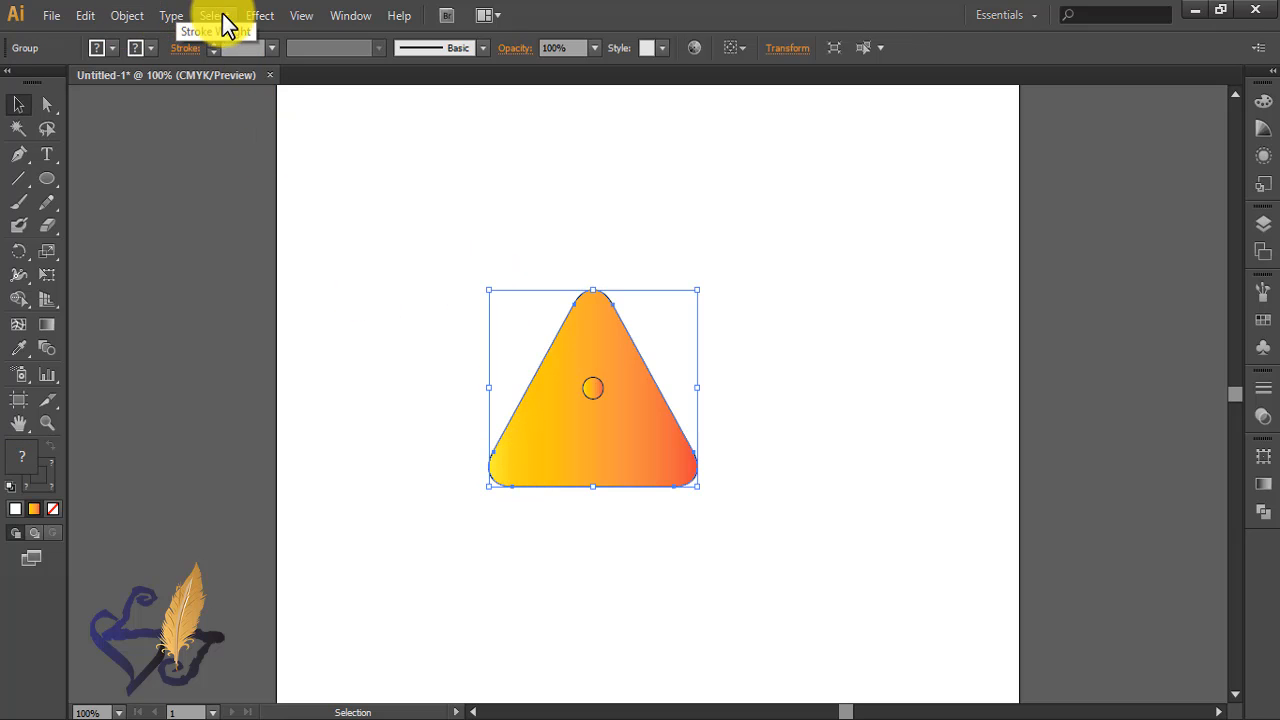
{"action": "left_click", "coordinate": [258, 15]}
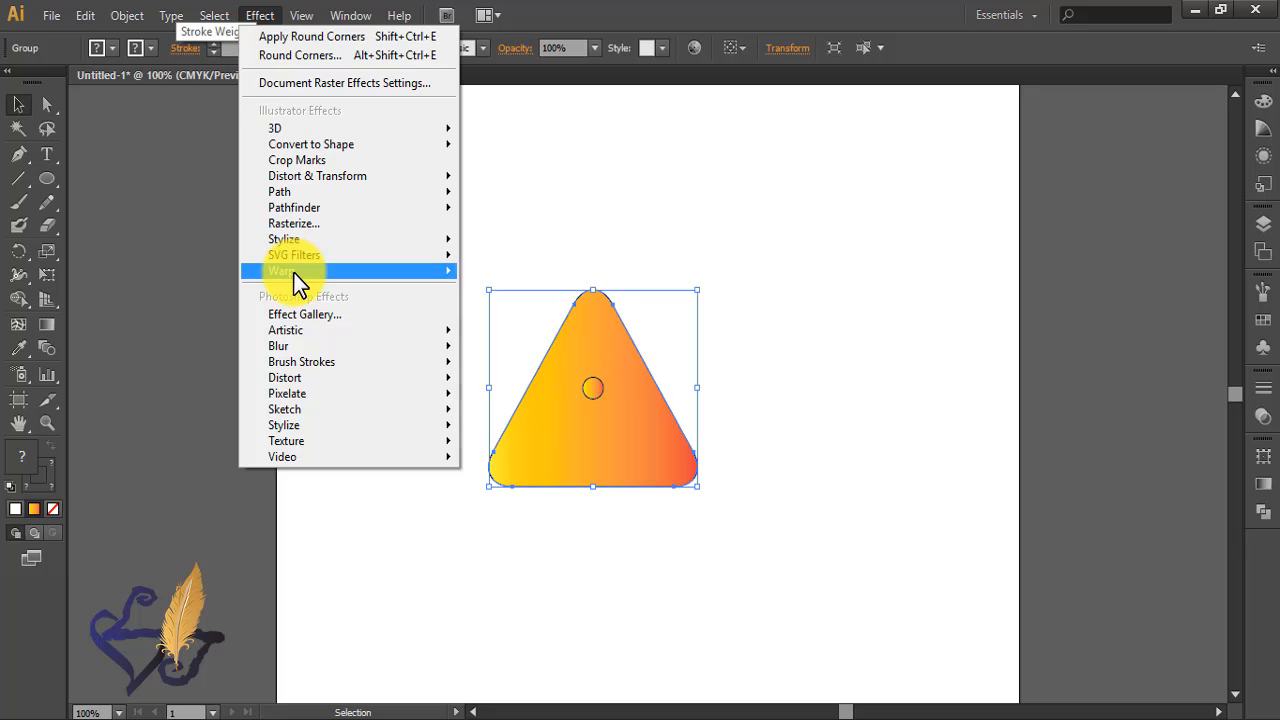
{"action": "mouse_move", "coordinate": [293, 272]}
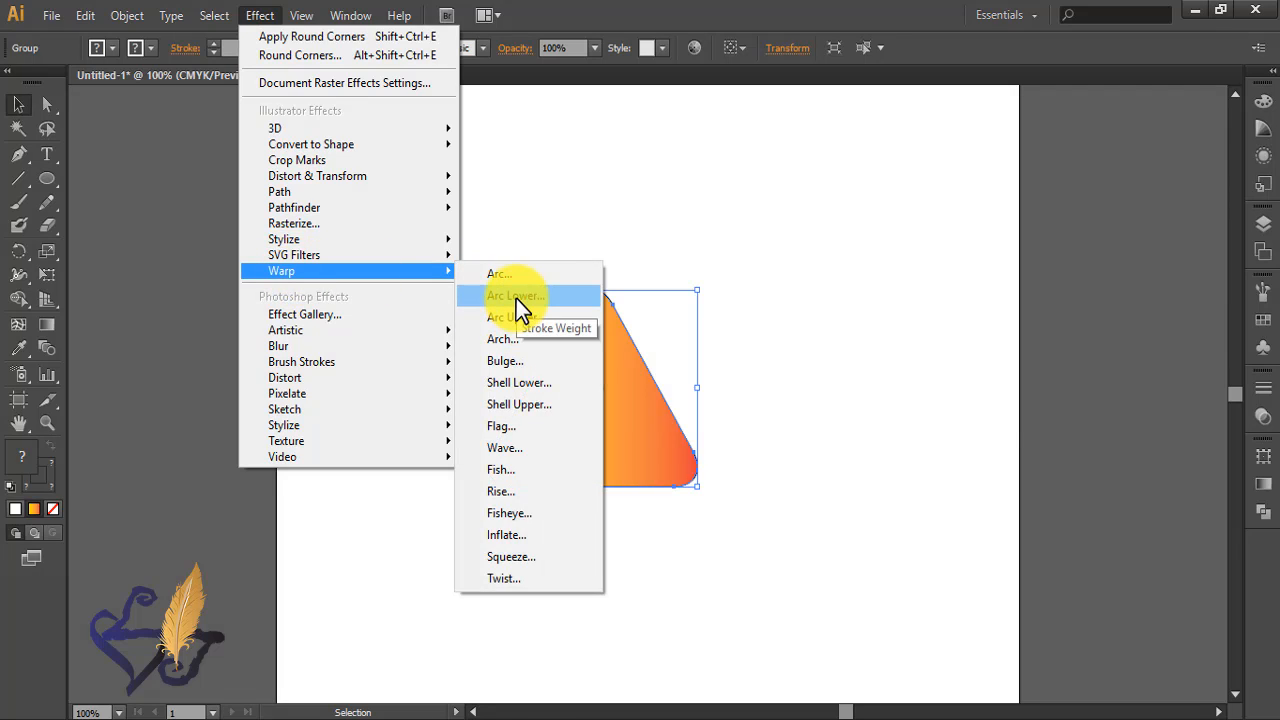
{"action": "left_click", "coordinate": [518, 297]}
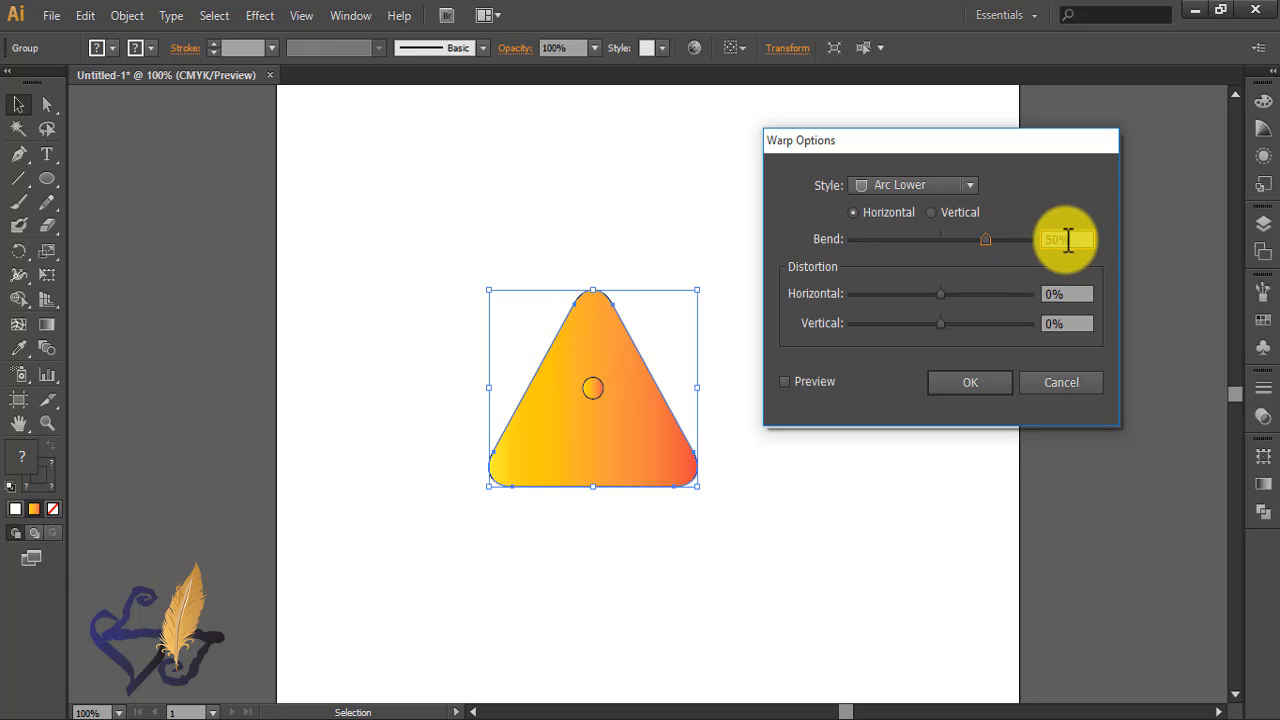
{"action": "left_click_drag", "start_coordinate": [1068, 240], "coordinate": [1038, 238]}
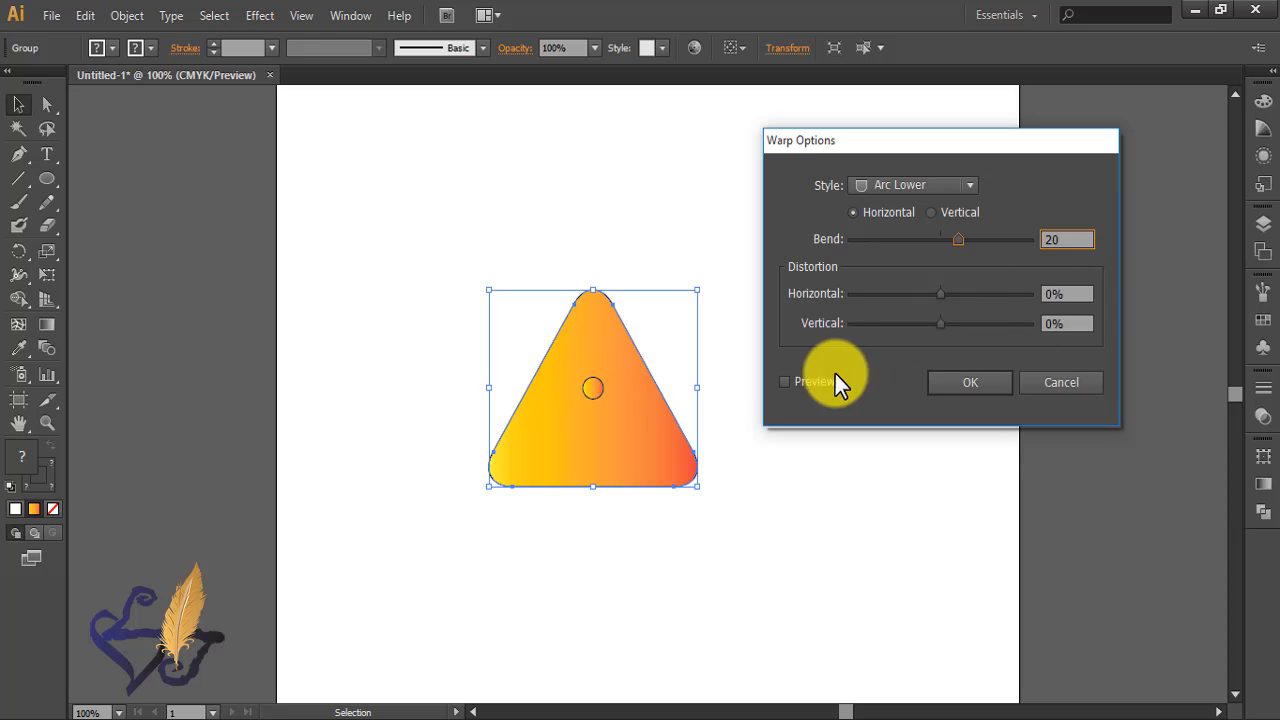
{"action": "left_click", "coordinate": [785, 382]}
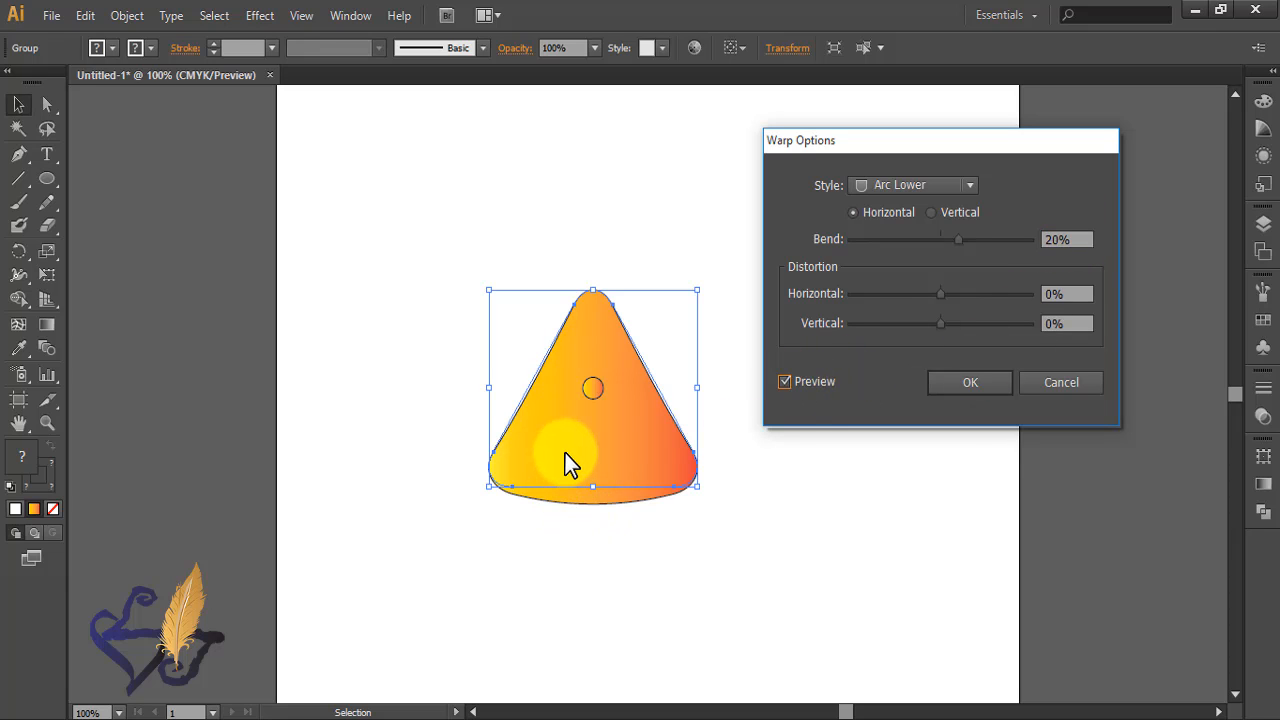
{"action": "left_click", "coordinate": [1071, 240]}
{"action": "key", "text": "Up"}
{"action": "key", "text": "Up"}
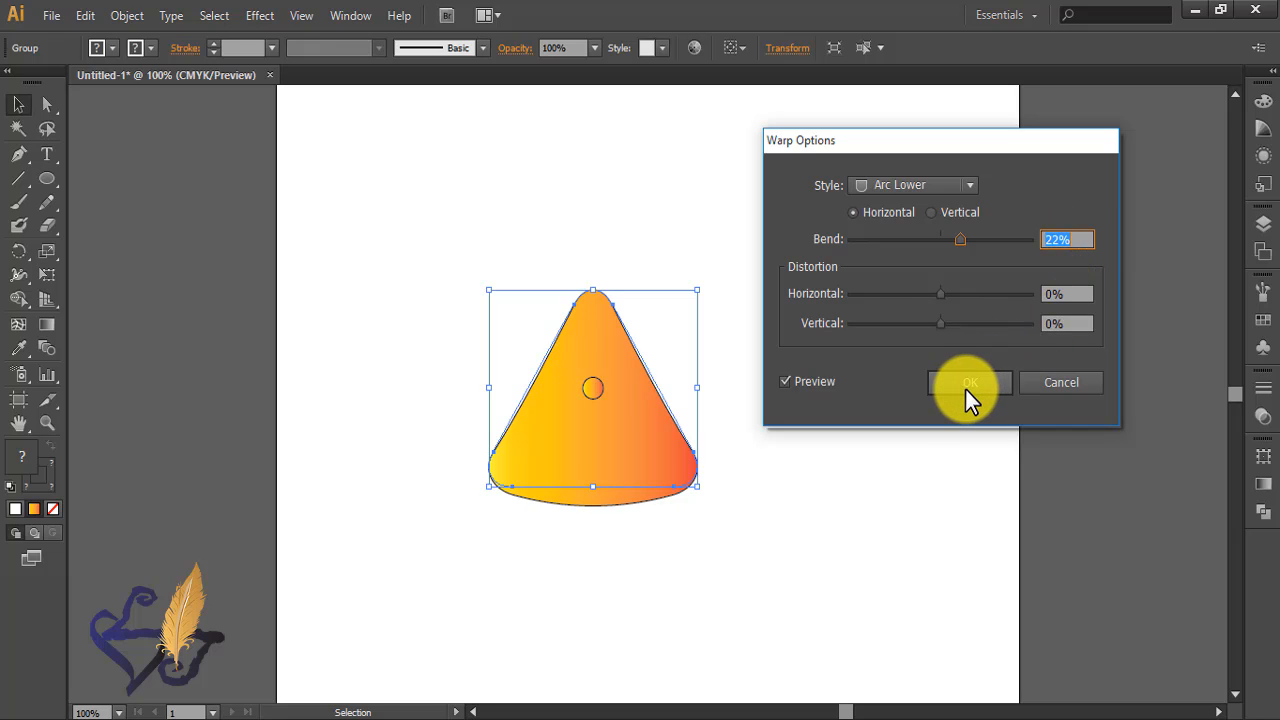
{"action": "left_click", "coordinate": [965, 386]}
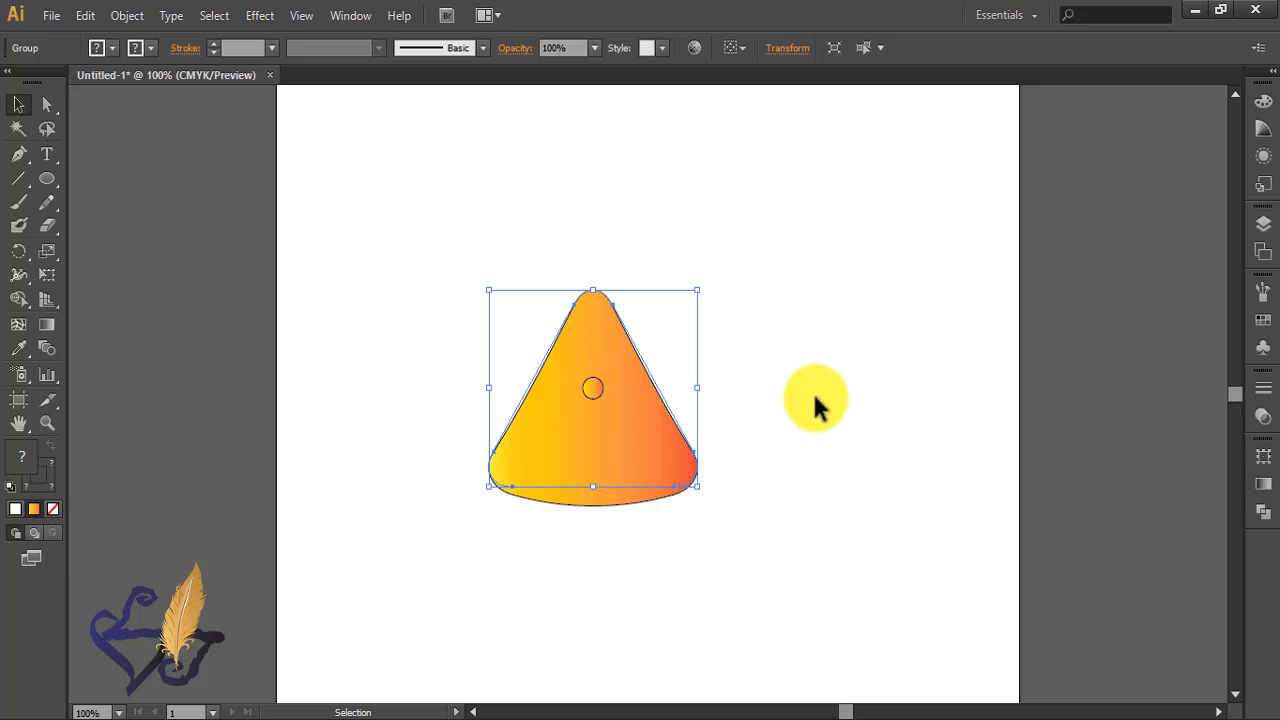
Expand the appearance of the warped triangle and deselect it.
{"action": "left_click", "coordinate": [127, 15]}
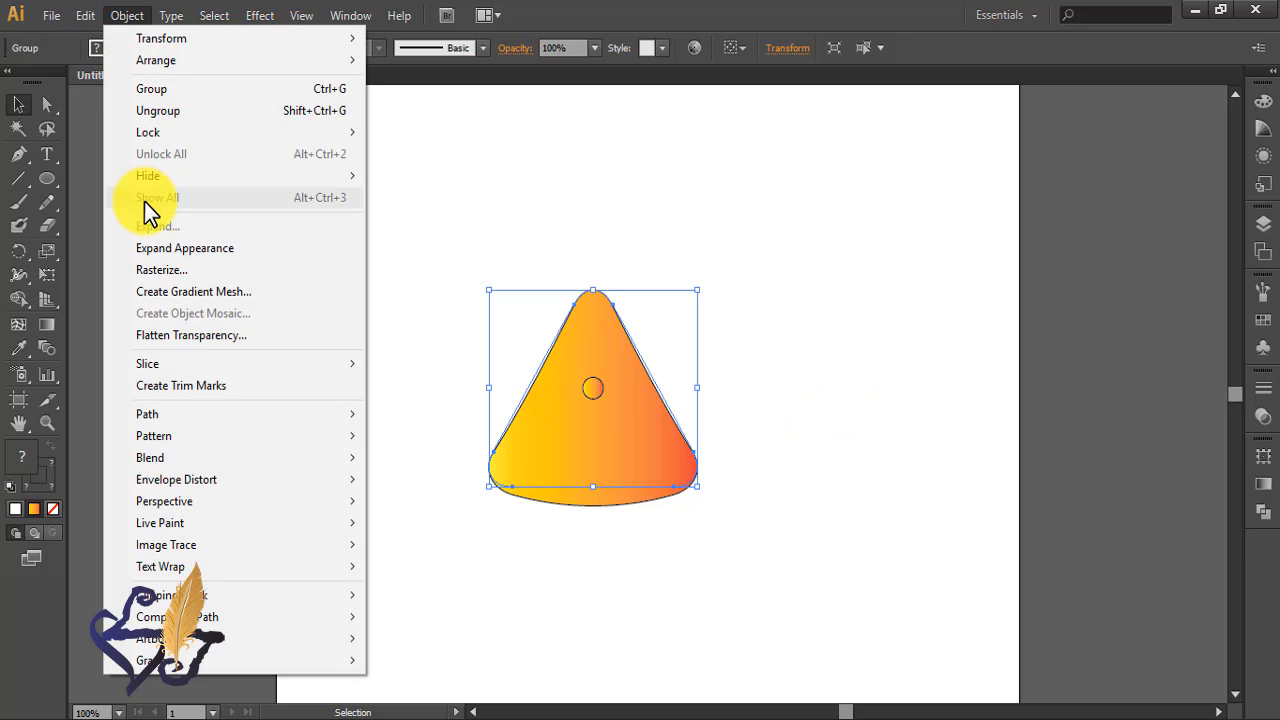
{"action": "left_click", "coordinate": [171, 248]}
{"action": "left_click", "coordinate": [388, 318]}
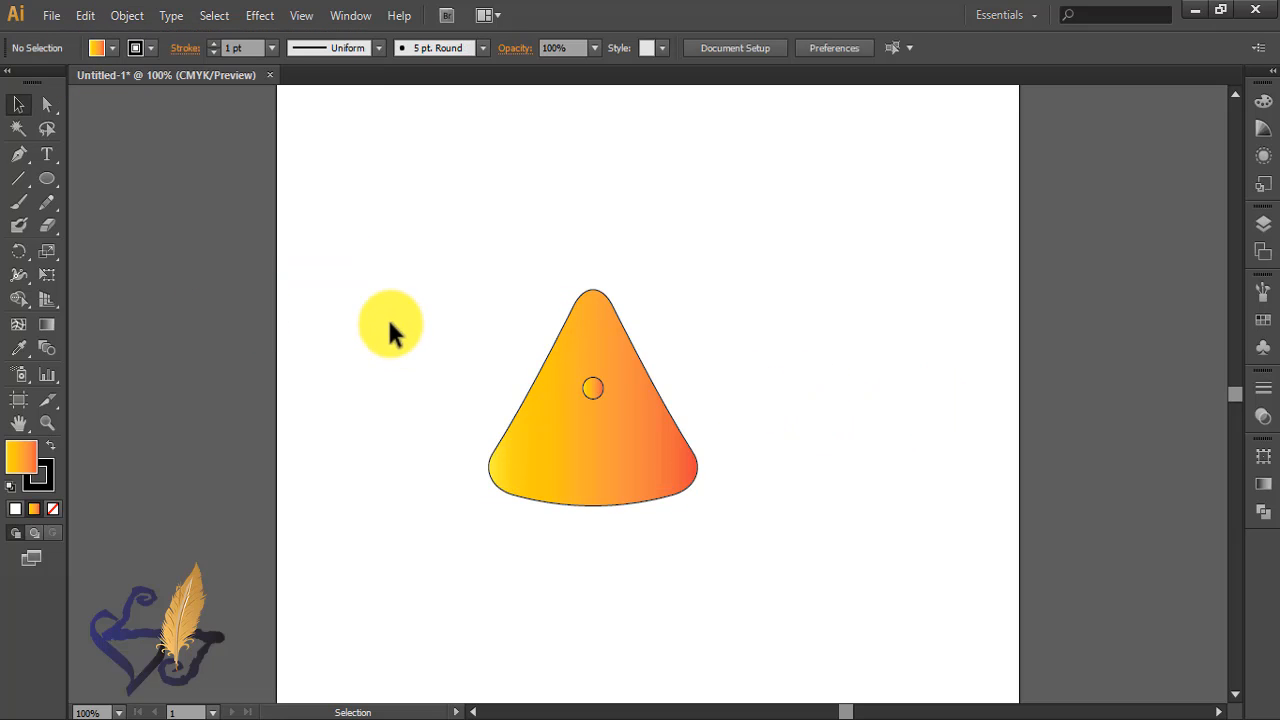
Draw a wide rectangle covering the warped triangle except for its curved base.
{"action": "left_click", "coordinate": [47, 178]}
{"action": "left_click", "coordinate": [137, 177]}
{"action": "left_click_drag", "start_coordinate": [426, 246], "coordinate": [748, 447]}
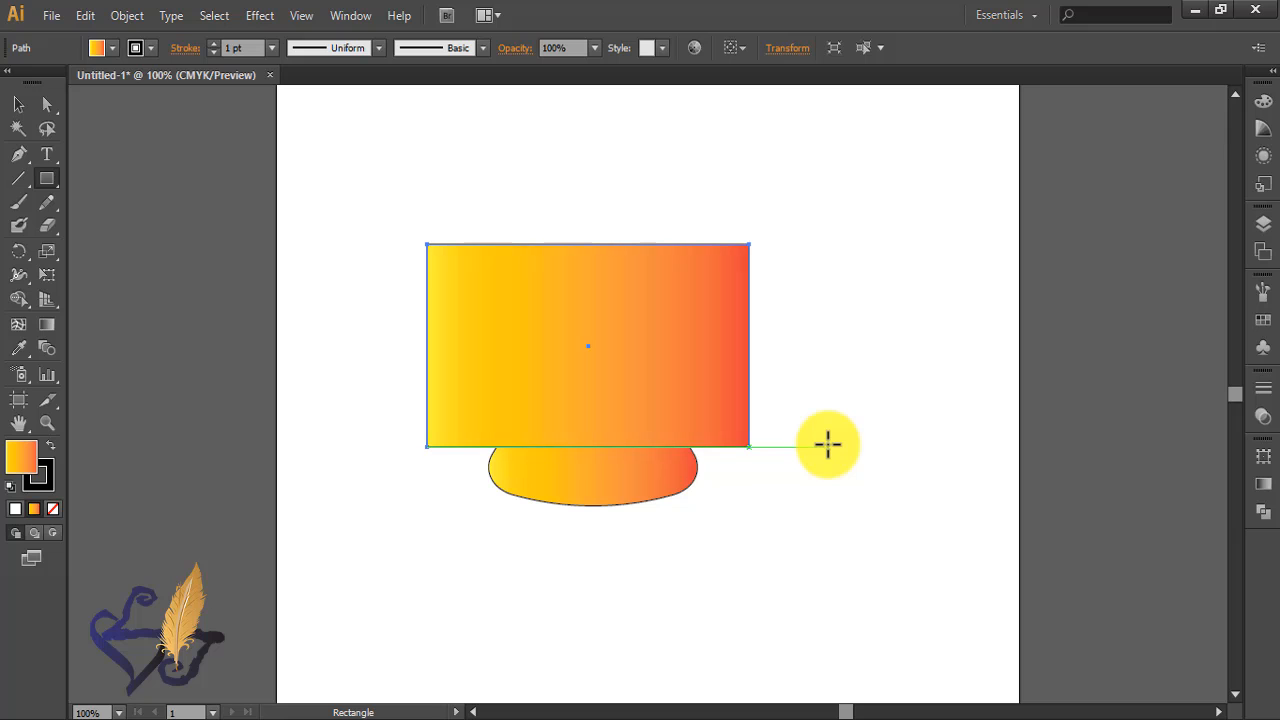
Divide the rectangle and the warped triangle with Pathfinder and ungroup the resulting pieces.
{"action": "left_click", "coordinate": [18, 104]}
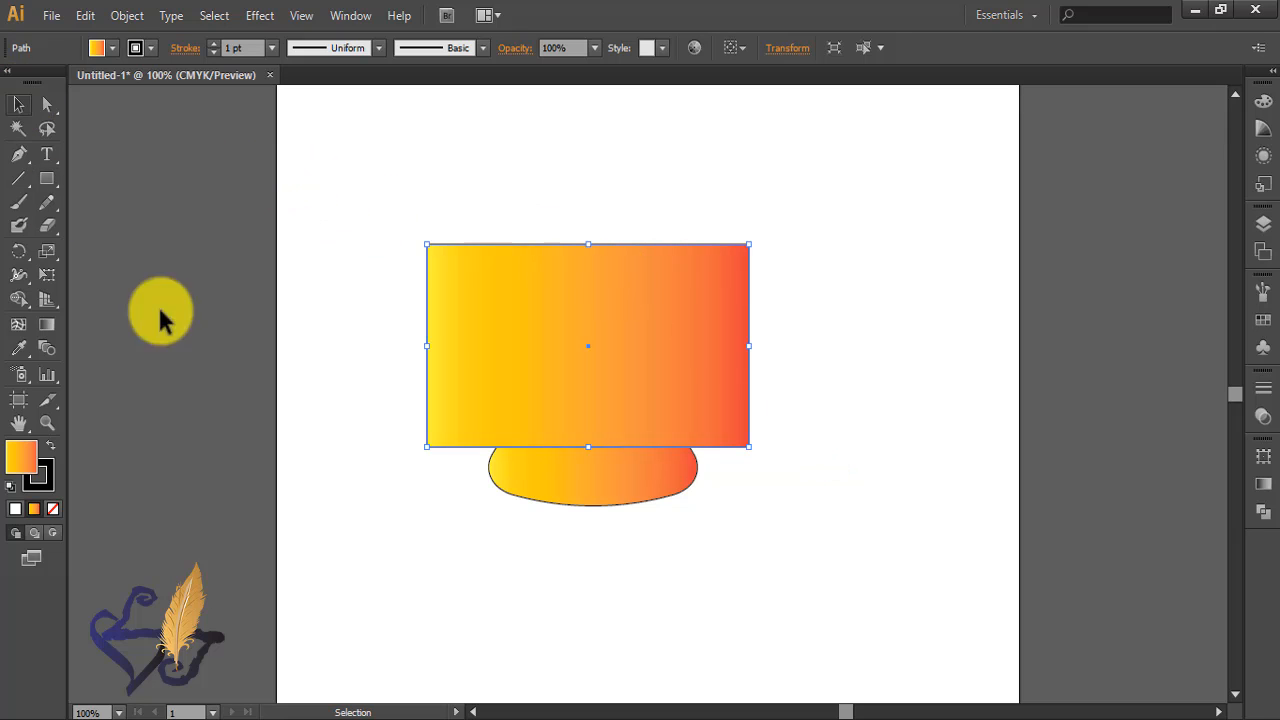
{"action": "left_click_drag", "start_coordinate": [476, 562], "coordinate": [568, 428]}
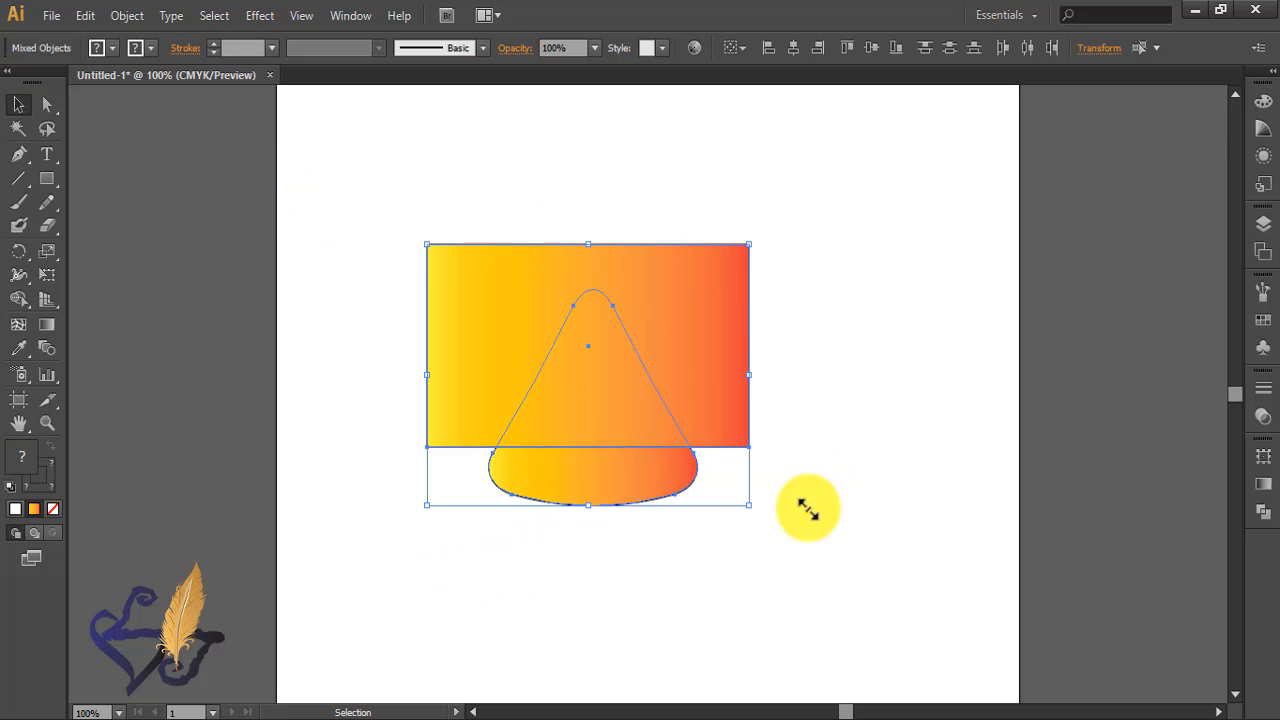
{"action": "left_click", "coordinate": [1264, 511]}
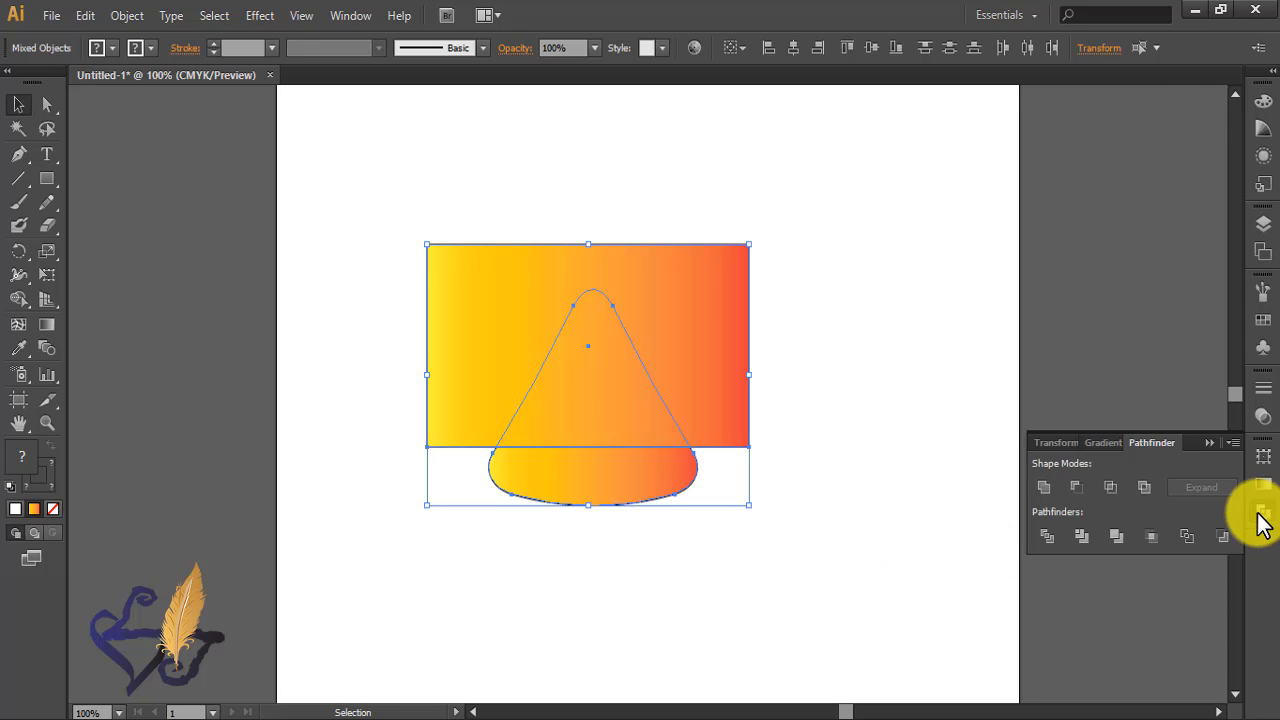
{"action": "left_click", "coordinate": [1046, 536]}
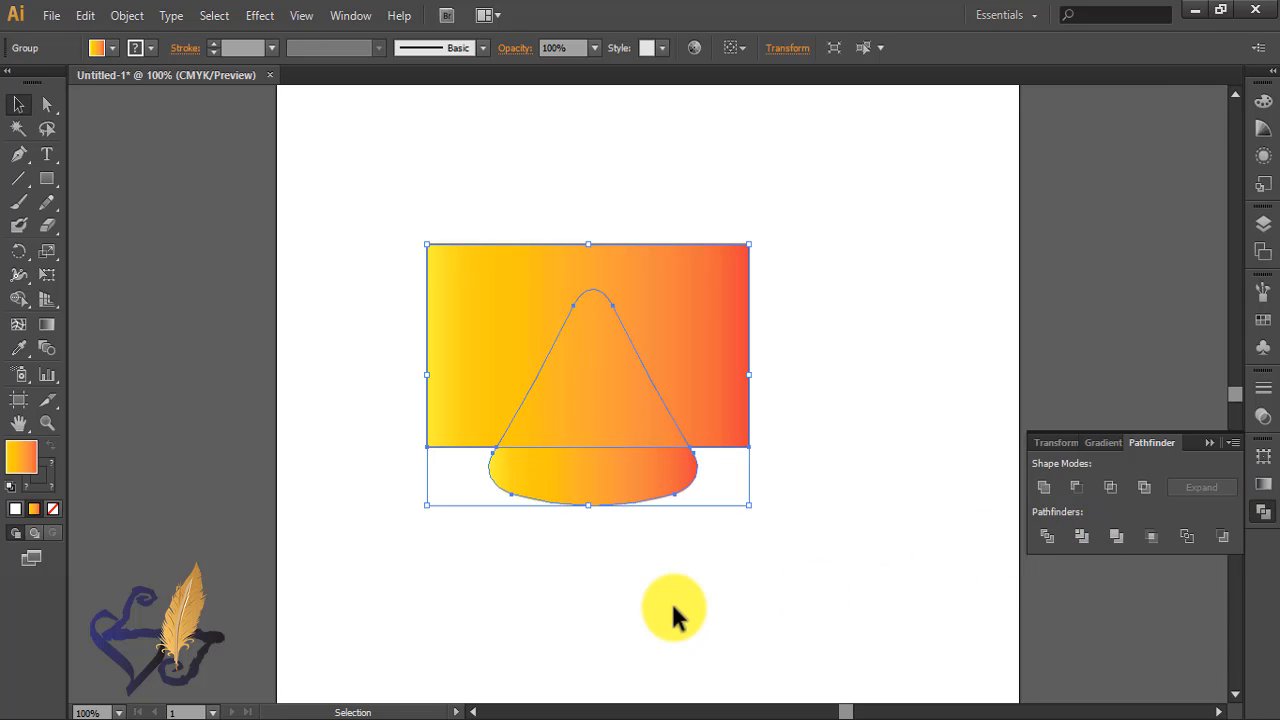
{"action": "left_click", "coordinate": [670, 600]}
{"action": "right_click", "coordinate": [605, 408]}
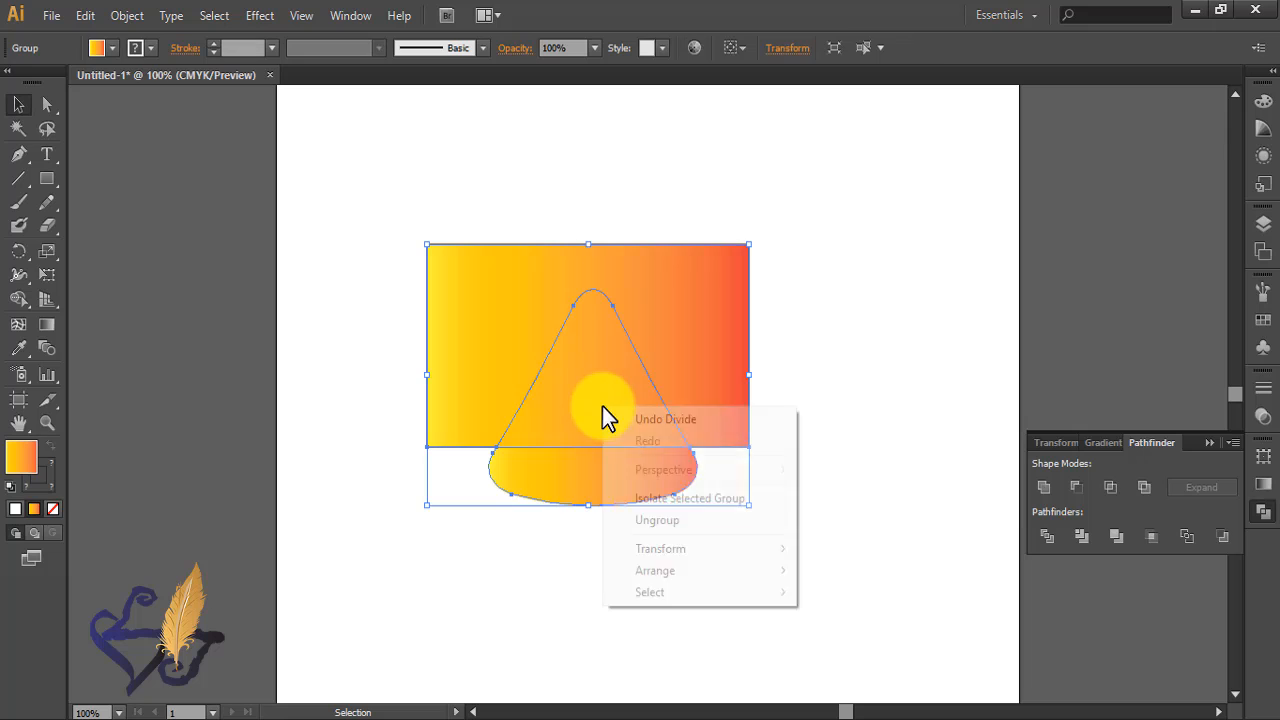
{"action": "left_click", "coordinate": [668, 520]}
{"action": "left_click", "coordinate": [562, 618]}
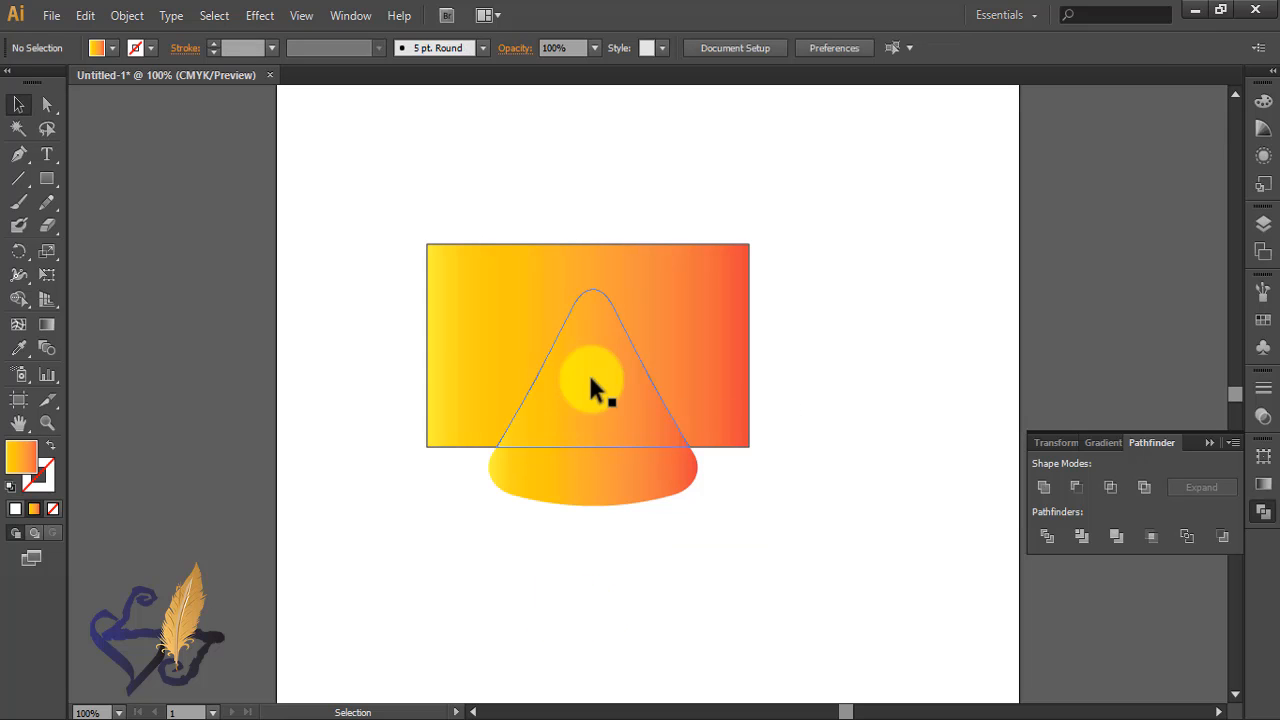
Delete the triangle's upper piece and the surrounding rectangle piece, keeping the curved base and the small circle.
{"action": "left_click", "coordinate": [590, 372]}
{"action": "key", "text": "Delete"}
{"action": "left_click", "coordinate": [505, 345]}
{"action": "key", "text": "Delete"}
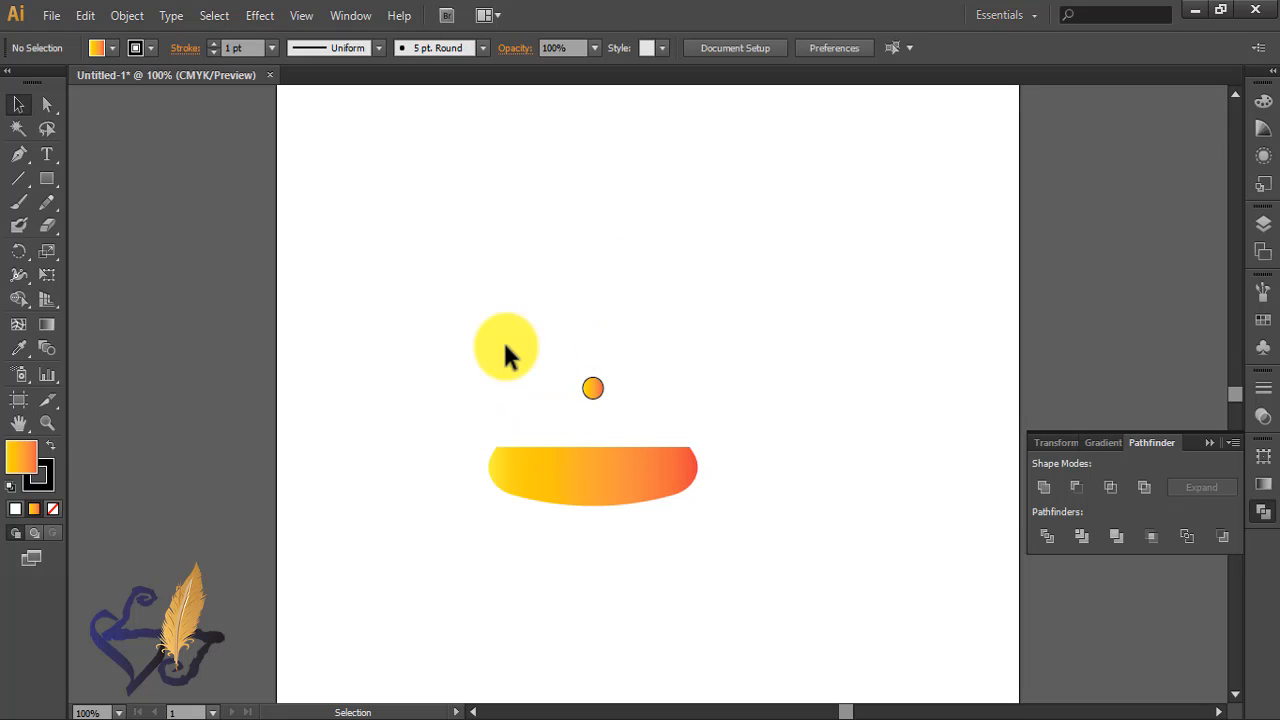
Rotate a copy of the curved segment 120° around the small circle's center, and repeat the transformation for a third segment.
{"action": "left_click", "coordinate": [545, 472]}
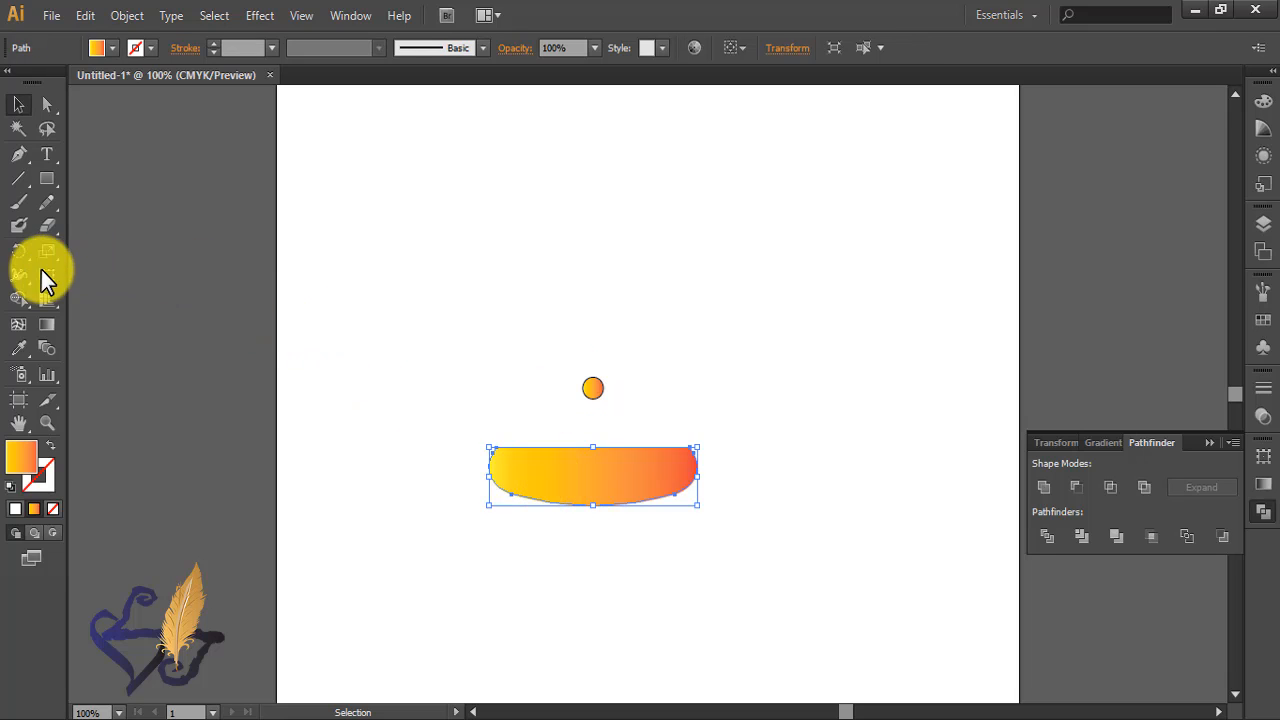
{"action": "left_click", "coordinate": [19, 251]}
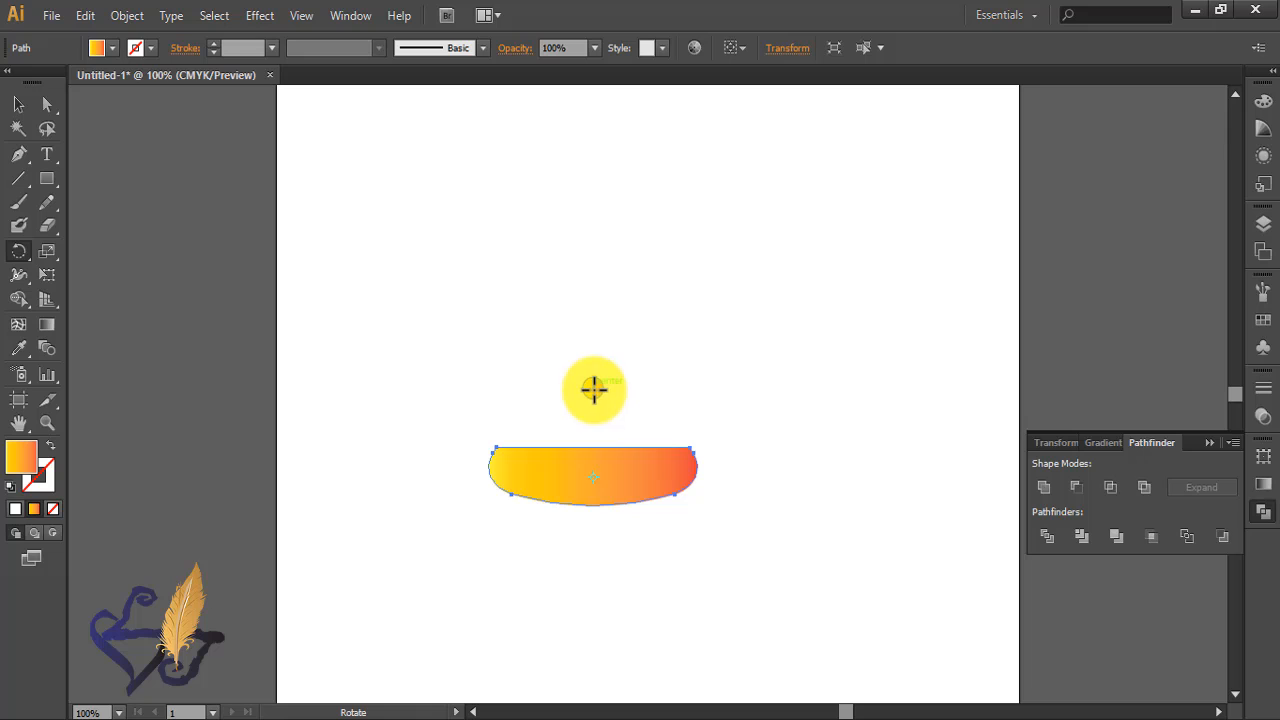
{"action": "left_click", "coordinate": [594, 387], "text": "alt"}
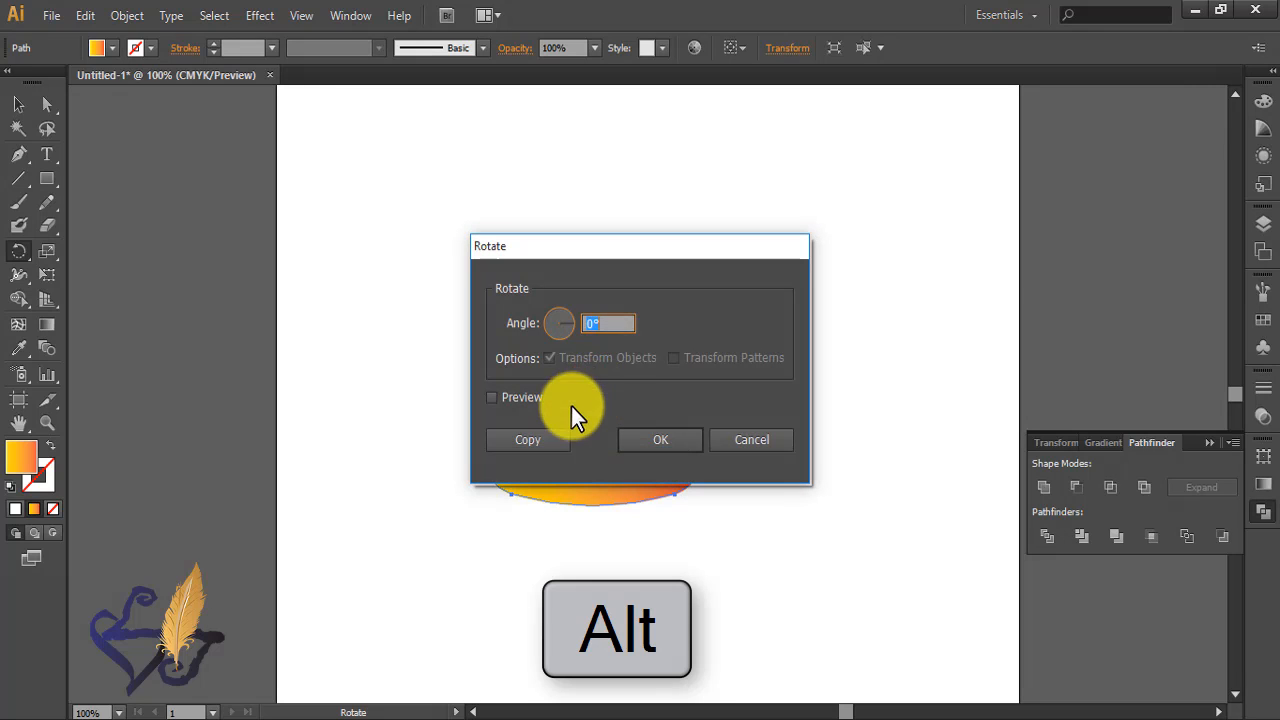
{"action": "type", "text": "120"}
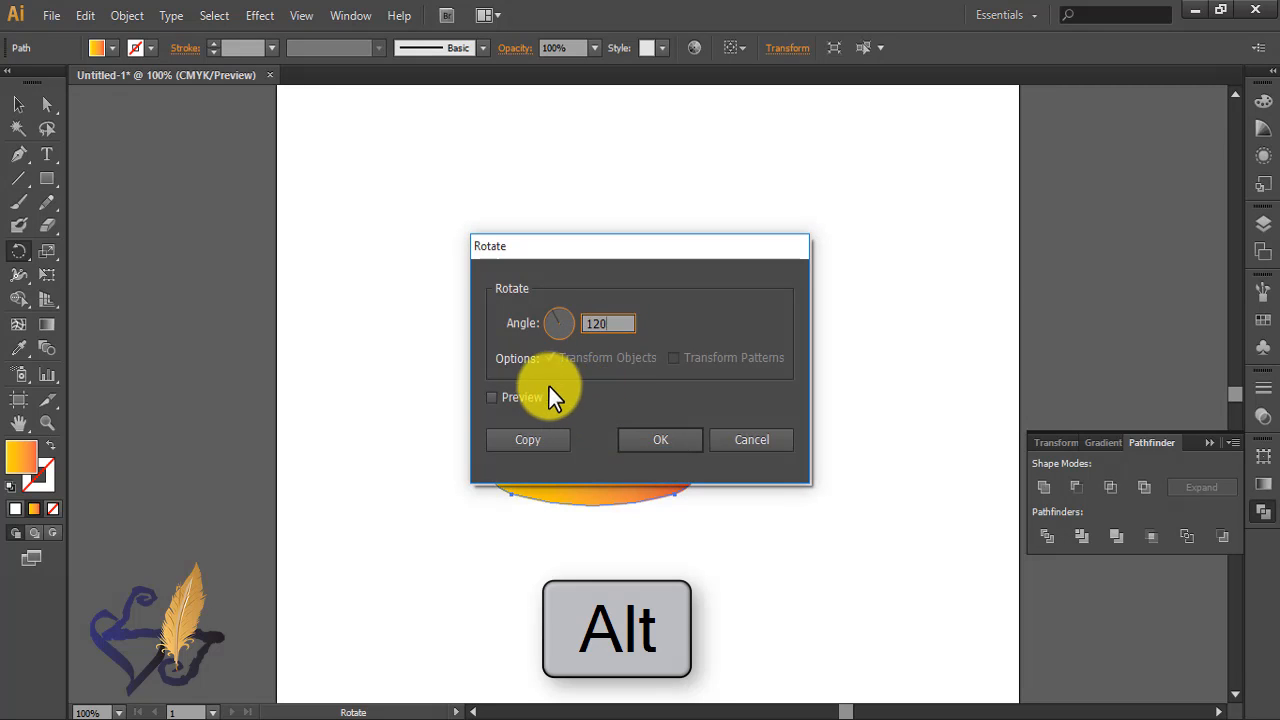
{"action": "left_click", "coordinate": [492, 397]}
{"action": "left_click", "coordinate": [512, 443]}
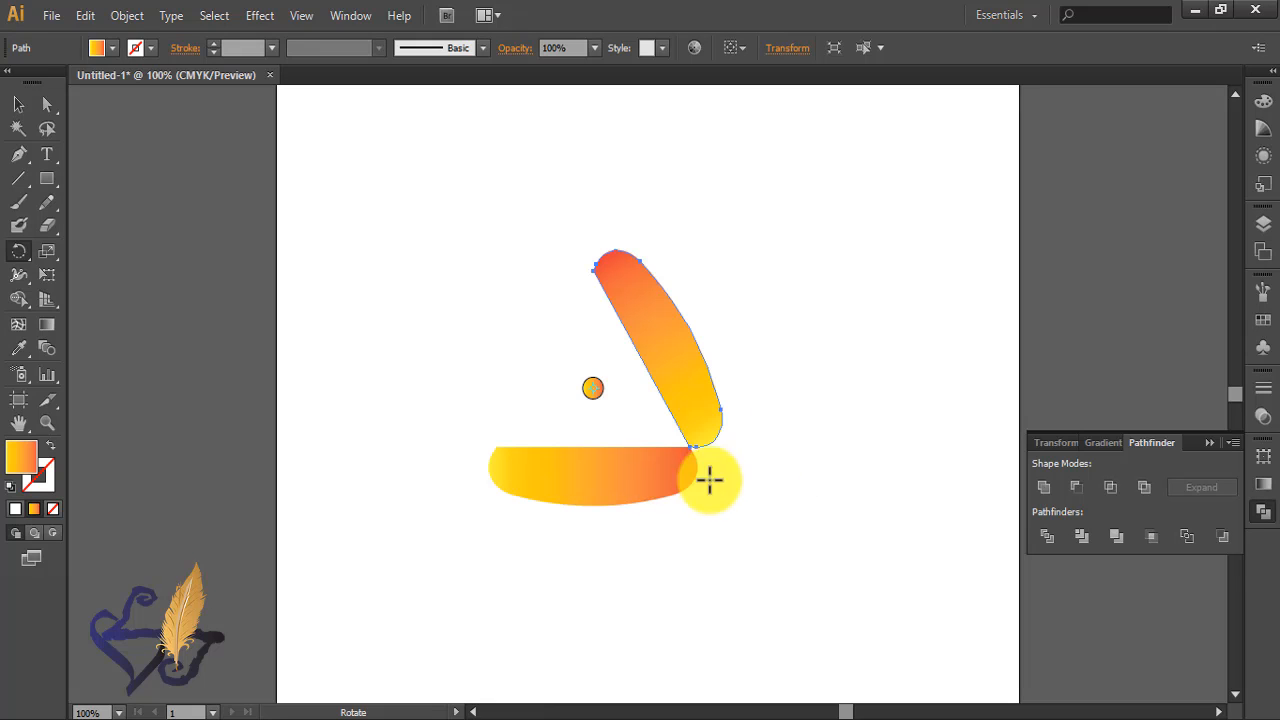
{"action": "key", "text": "ctrl+d"}
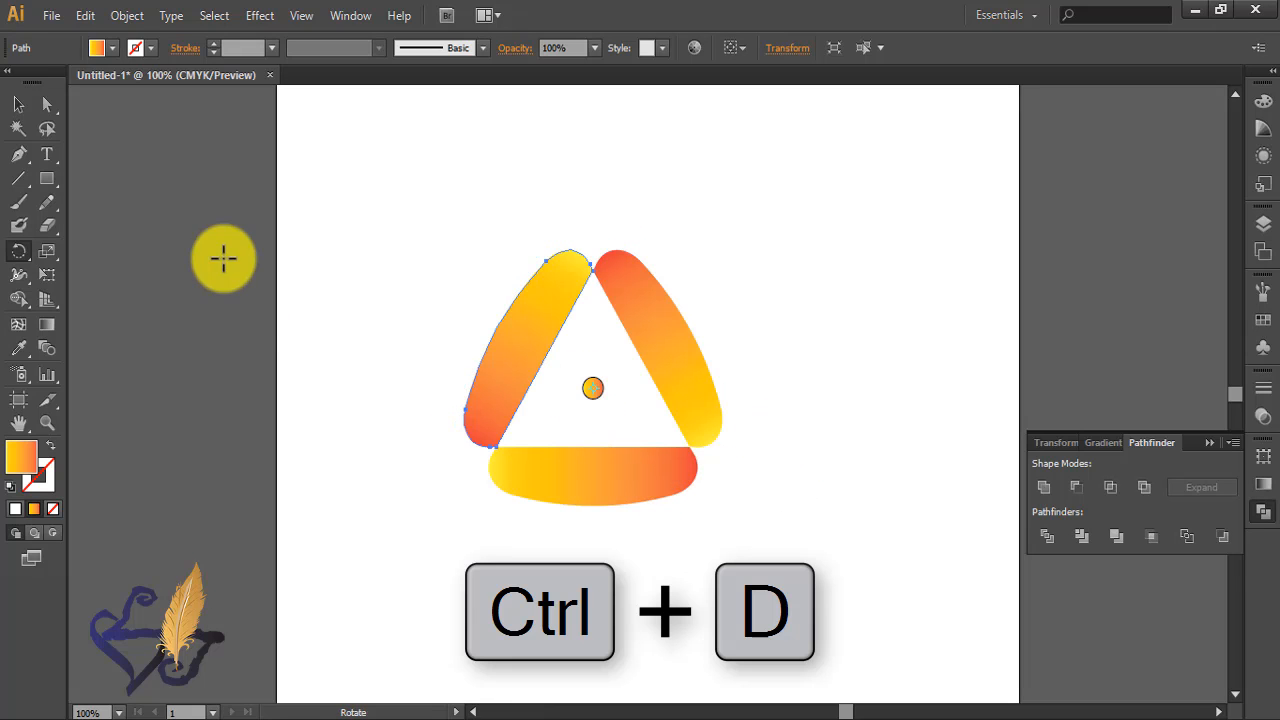
Move the two slanted segments inward and down so their ends overlap each other and the bottom segment in a rounded triangle.
{"action": "left_click", "coordinate": [18, 104]}
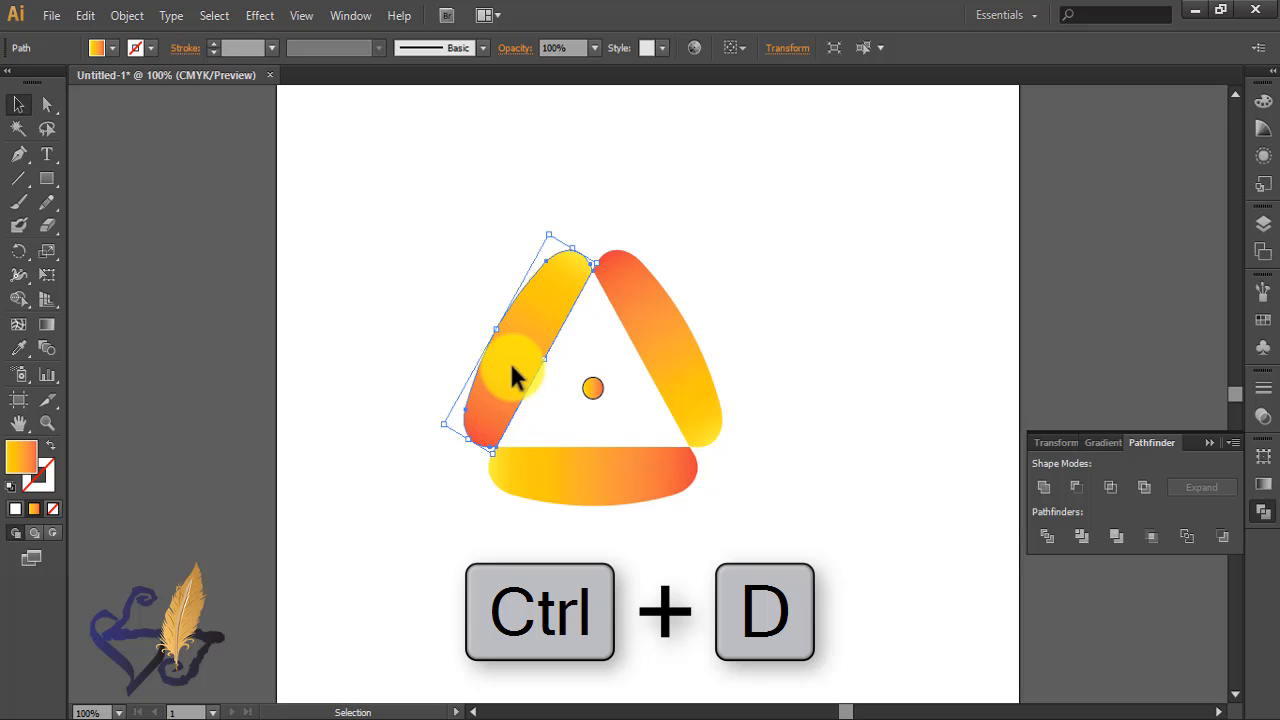
{"action": "left_click_drag", "start_coordinate": [511, 368], "coordinate": [537, 404]}
{"action": "left_click_drag", "start_coordinate": [656, 364], "coordinate": [629, 403]}
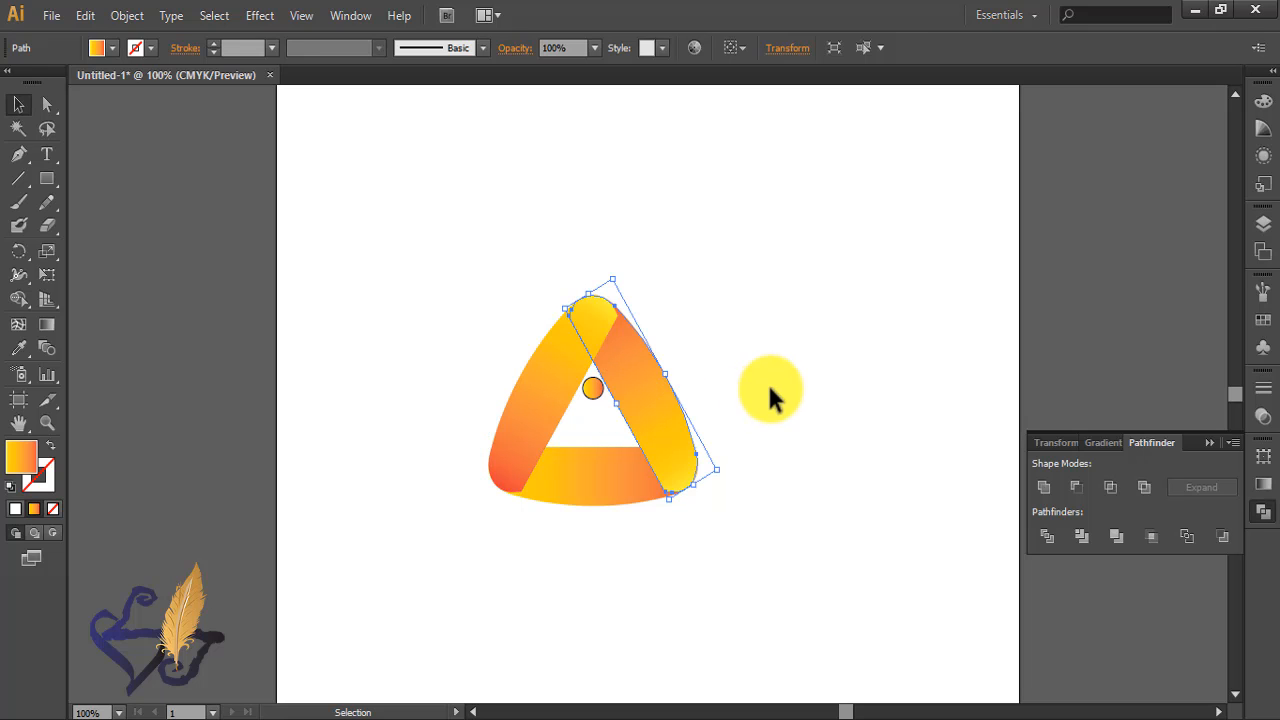
{"action": "left_click", "coordinate": [769, 385]}
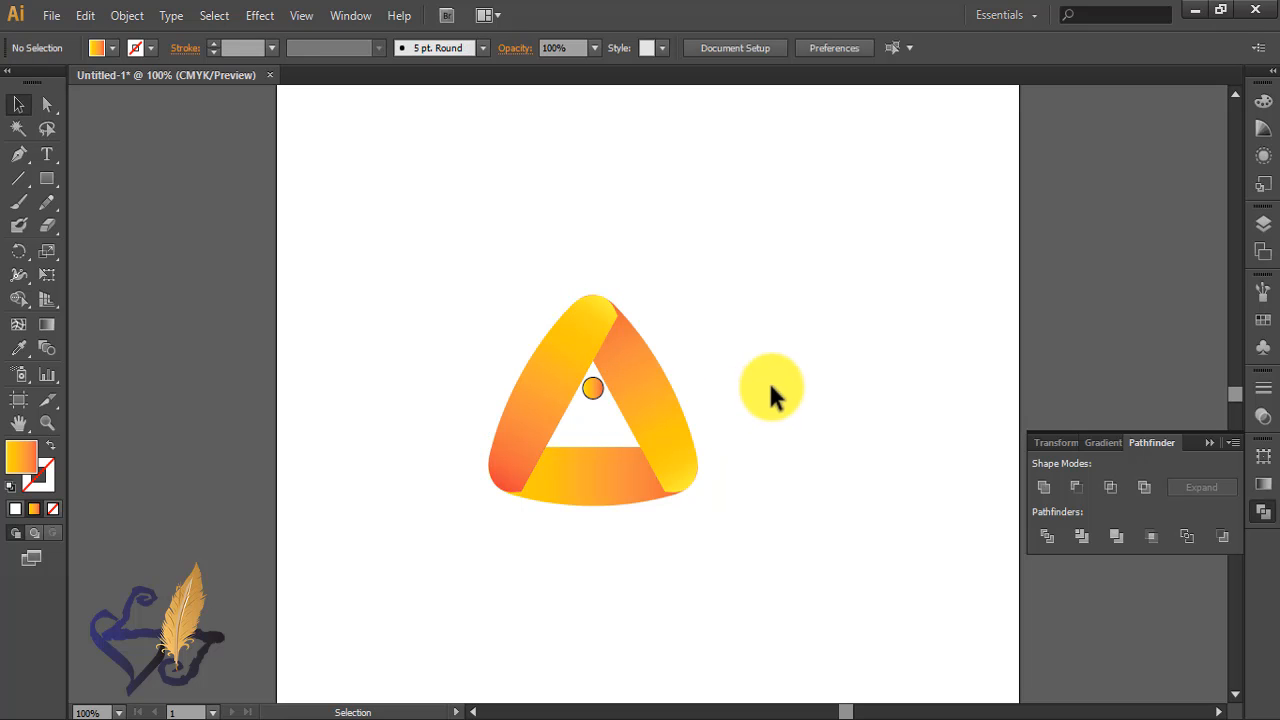
Nudge the right slanted segment slightly in Outline view to align it with the other two, and return to Preview.
{"action": "left_click", "coordinate": [301, 15]}
{"action": "left_click", "coordinate": [368, 15]}
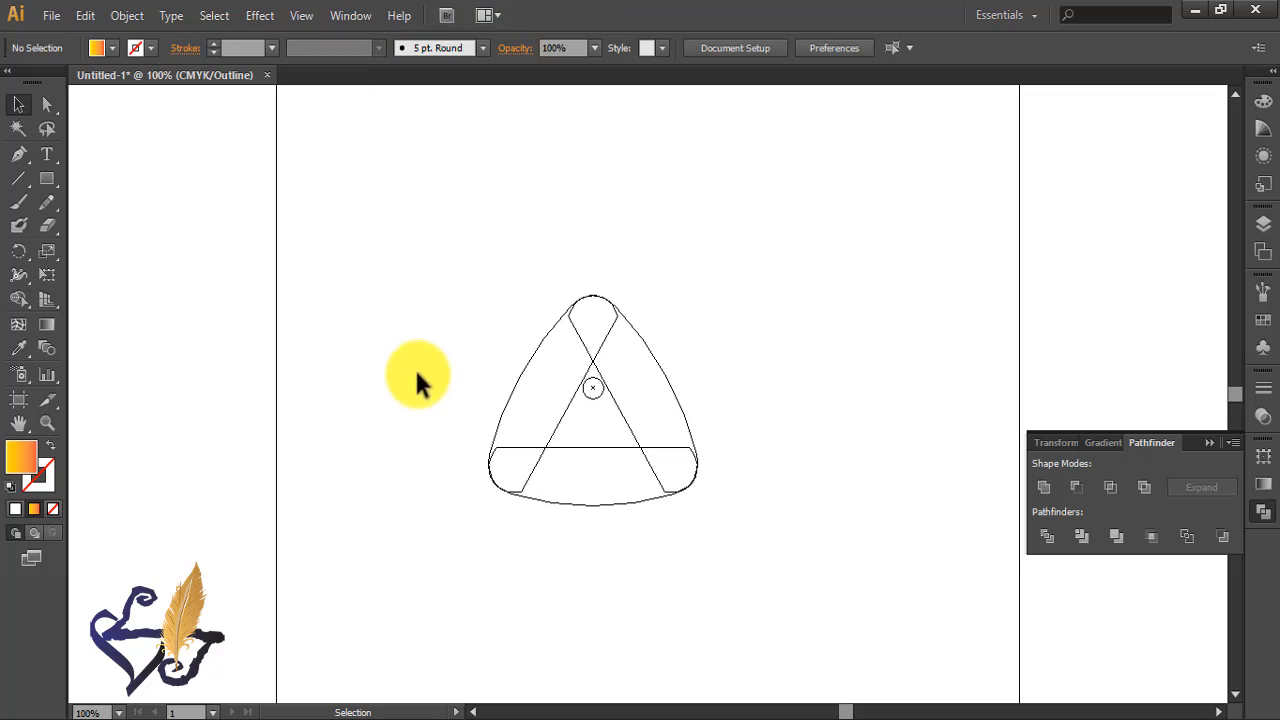
{"action": "left_click", "coordinate": [551, 432]}
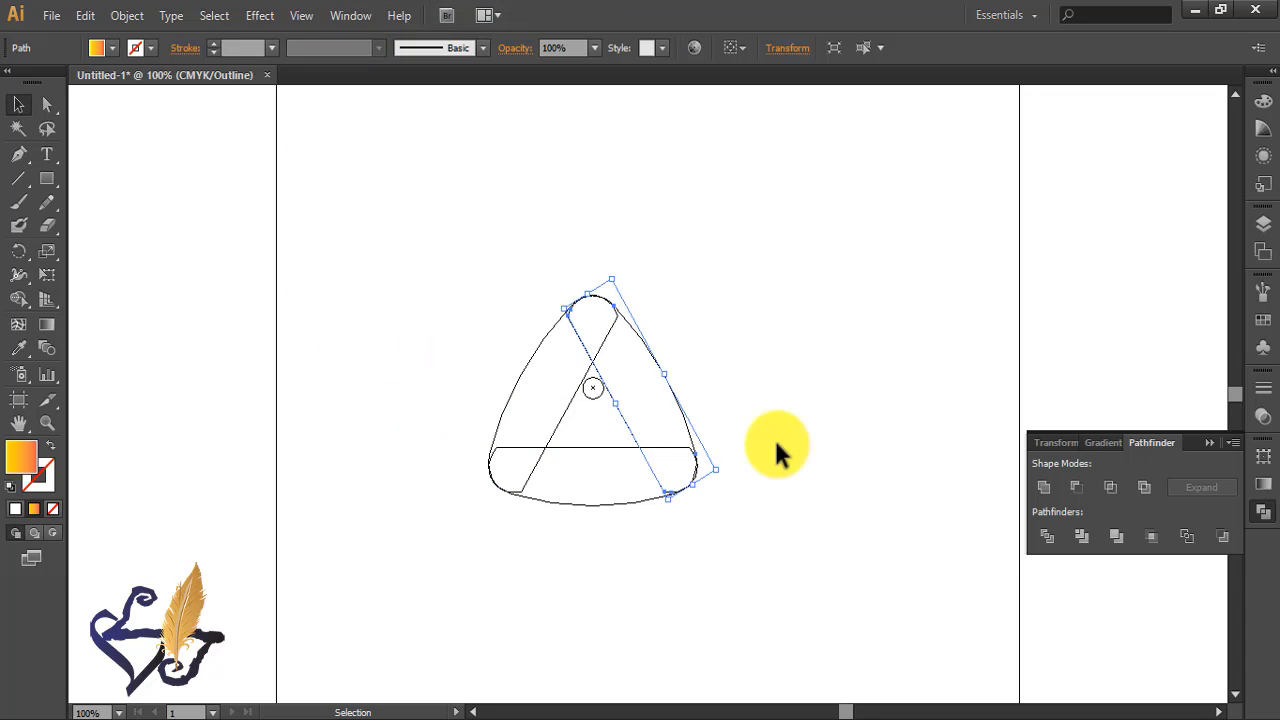
{"action": "key", "text": "Right"}
{"action": "left_click", "coordinate": [751, 390]}
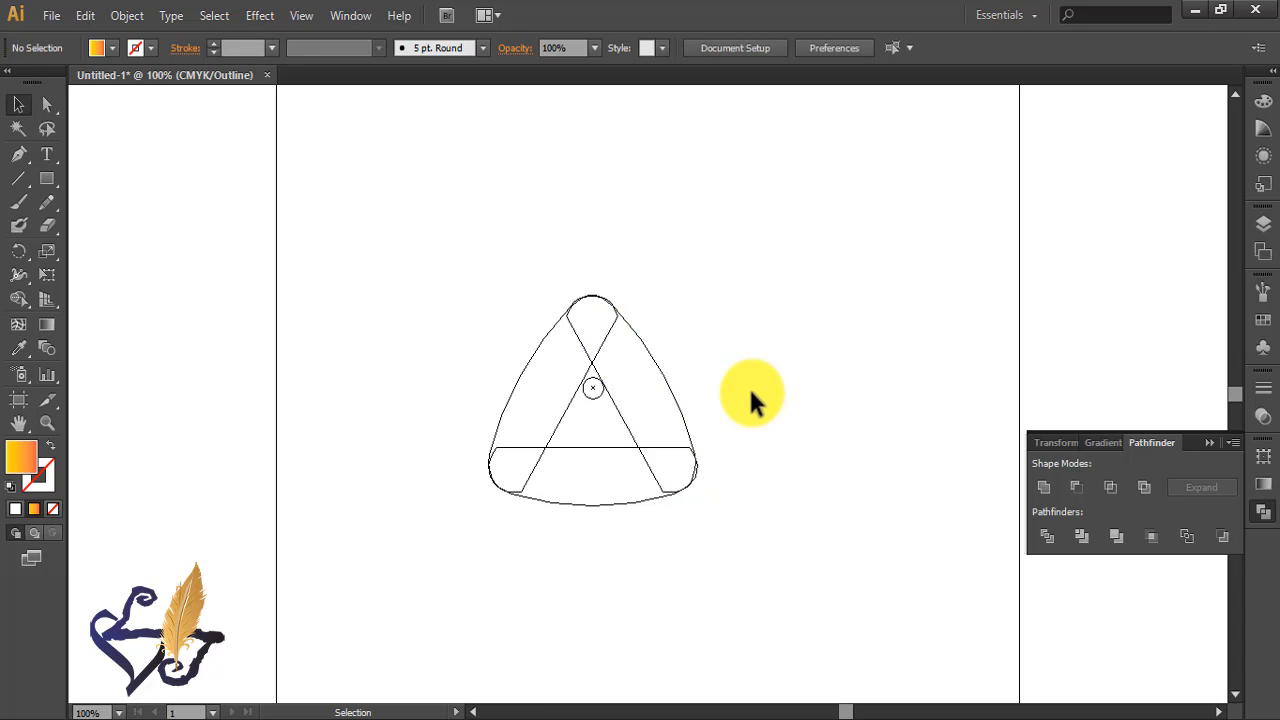
{"action": "left_click", "coordinate": [306, 18]}
{"action": "left_click", "coordinate": [354, 15]}
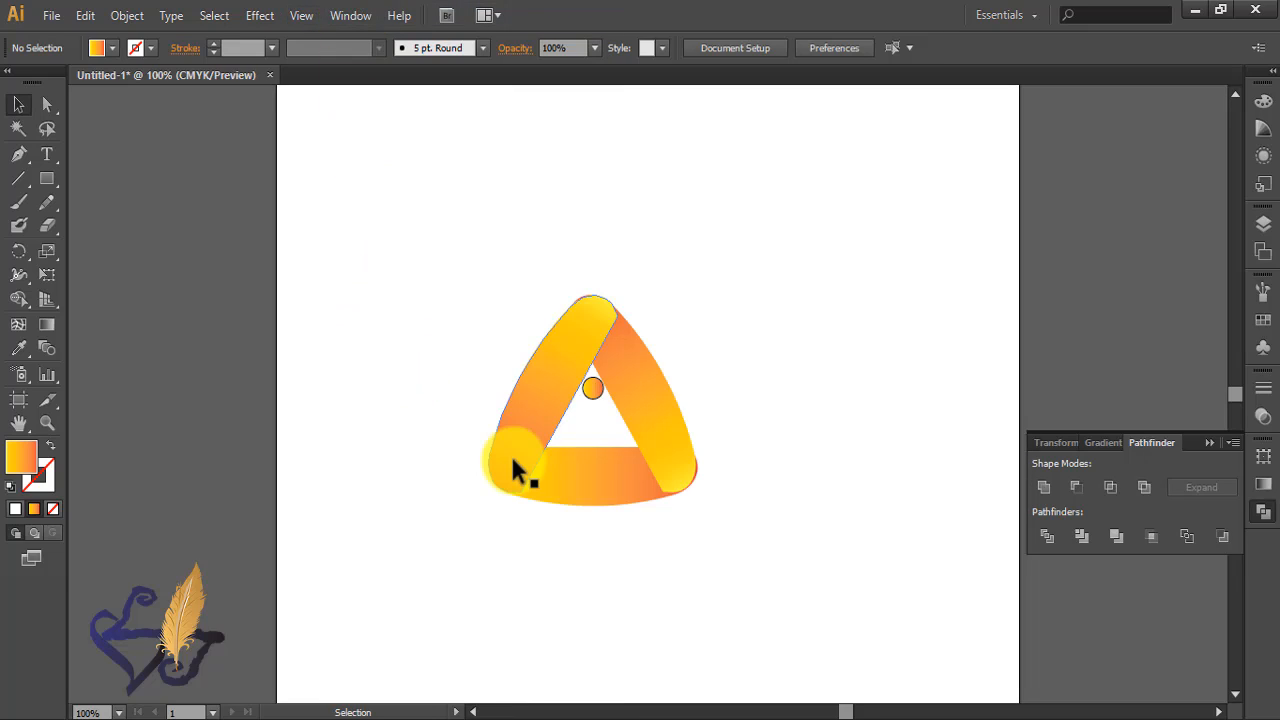
Select the three curved segments and unite them into one shape with Pathfinder.
{"action": "left_click", "coordinate": [512, 461]}
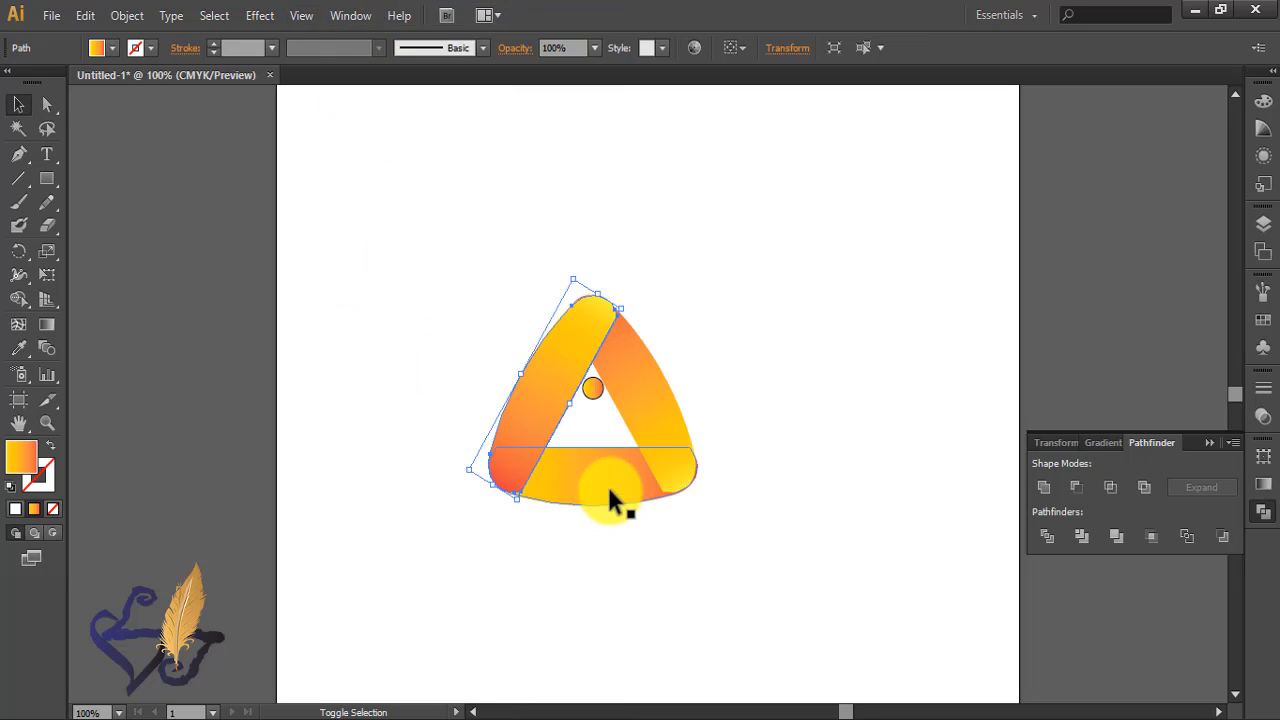
{"action": "key", "text": "ctrl+a"}
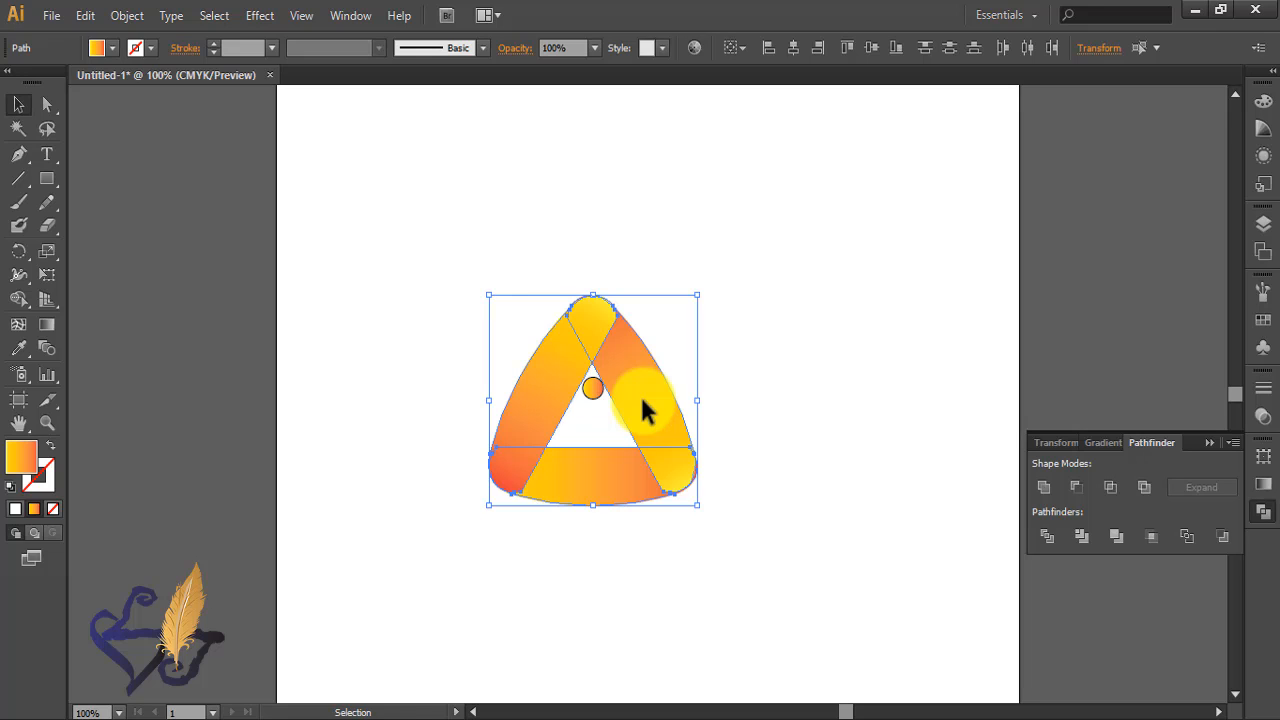
{"action": "left_click", "coordinate": [1043, 487]}
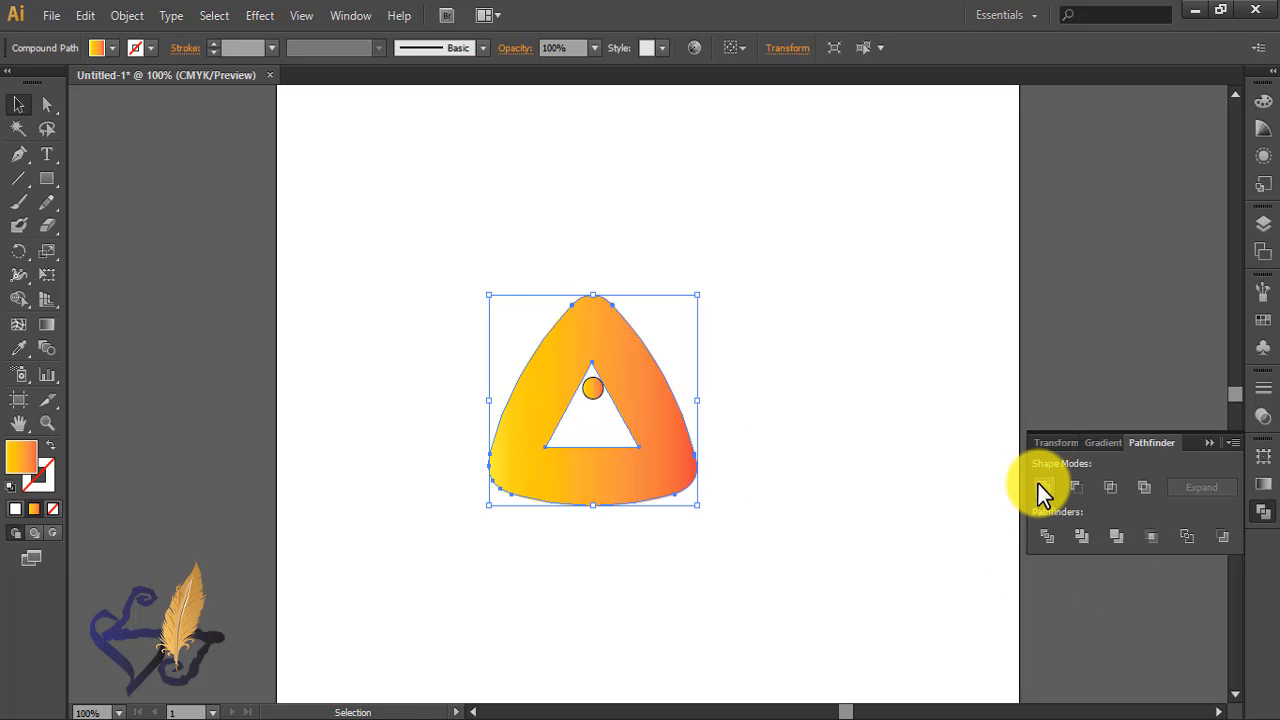
Delete the anchor points of the inner triangular hole with Direct Selection to make the united shape a solid rounded triangle.
{"action": "left_click", "coordinate": [46, 101]}
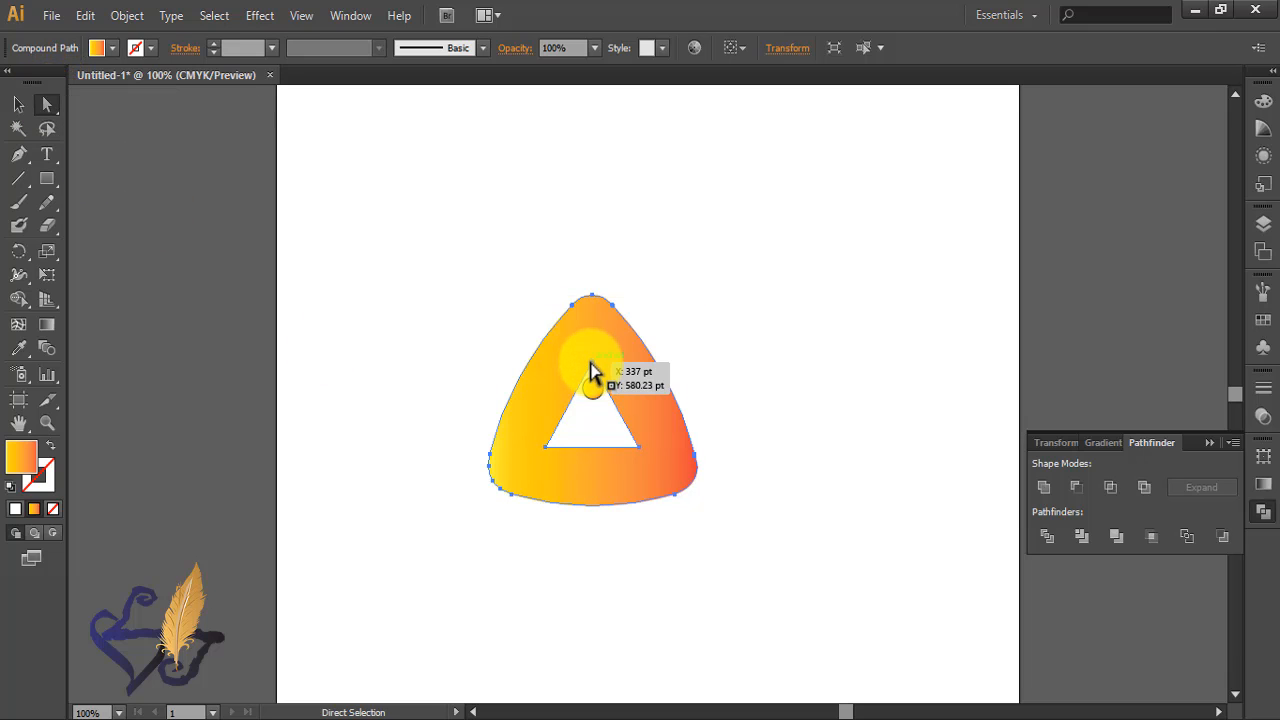
{"action": "key", "text": "Delete"}
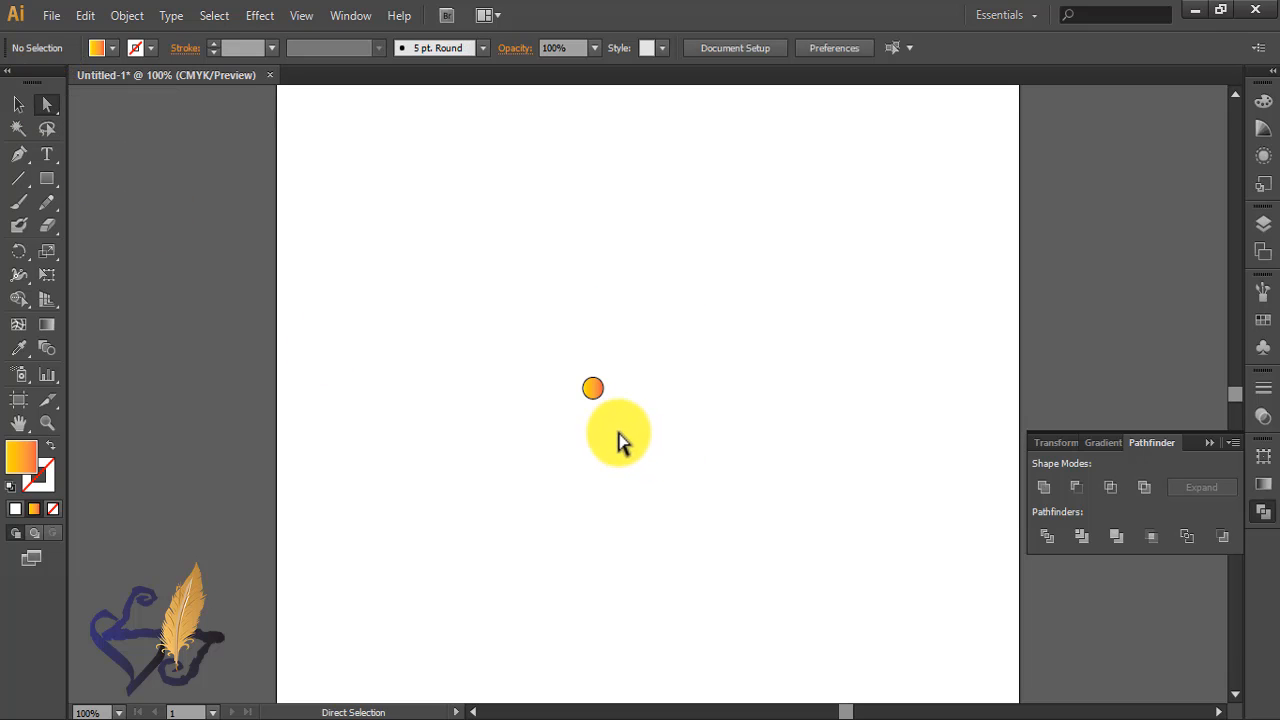
{"action": "key", "text": "ctrl+z"}
{"action": "left_click", "coordinate": [591, 364]}
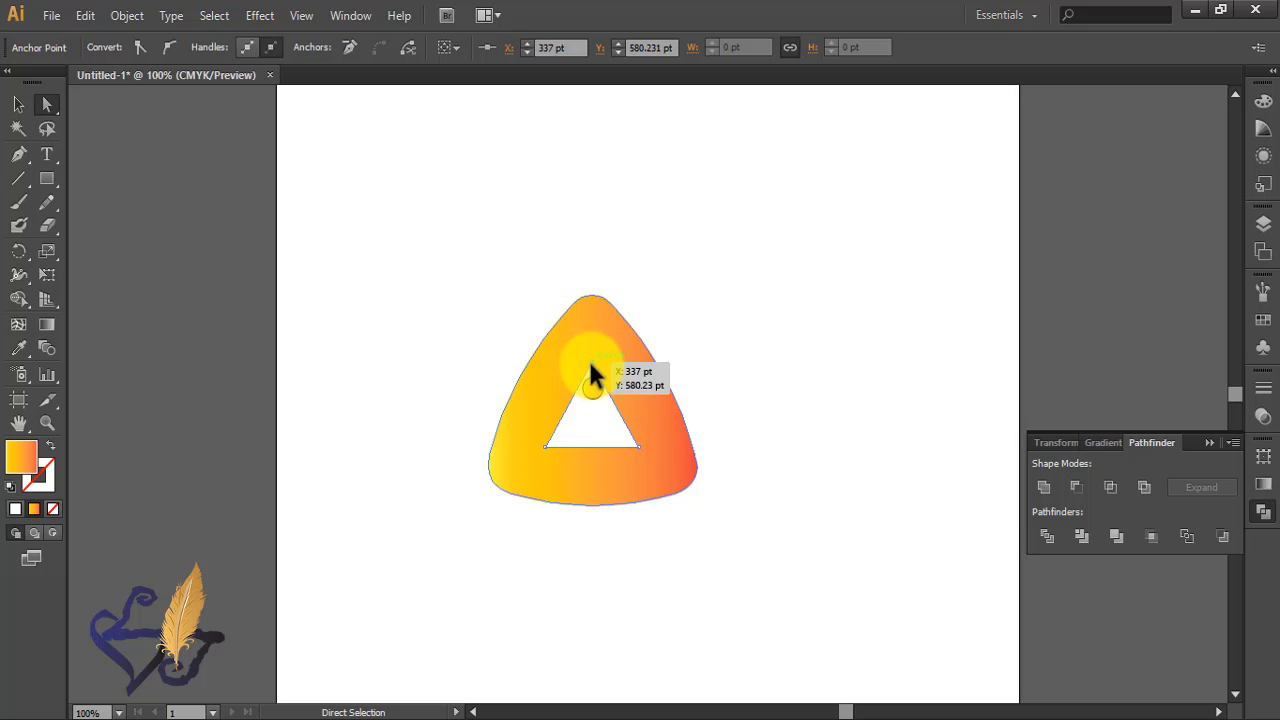
{"action": "key", "text": "Delete"}
{"action": "left_click", "coordinate": [638, 447]}
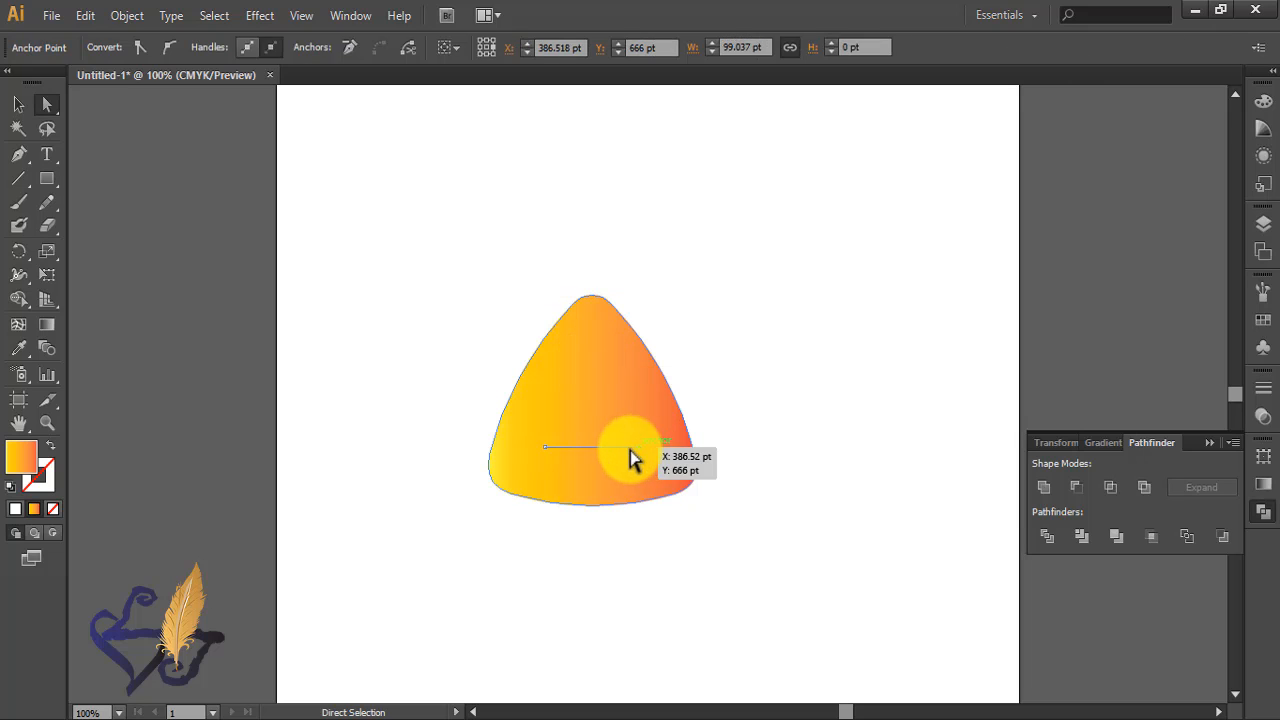
{"action": "key", "text": "Delete"}
{"action": "left_click", "coordinate": [743, 358]}
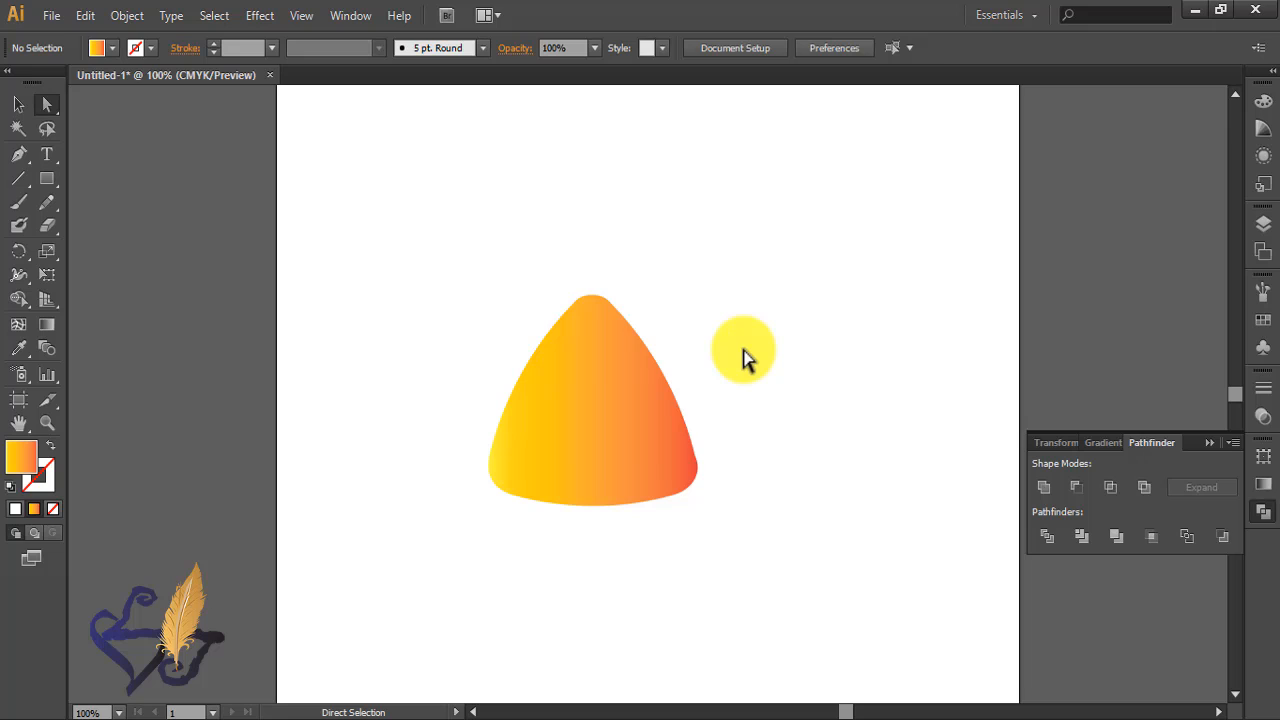
Swap the rounded triangle's fill and stroke so it has only a gradient outline.
{"action": "key", "text": "ctrl+a"}
{"action": "left_click", "coordinate": [50, 455]}
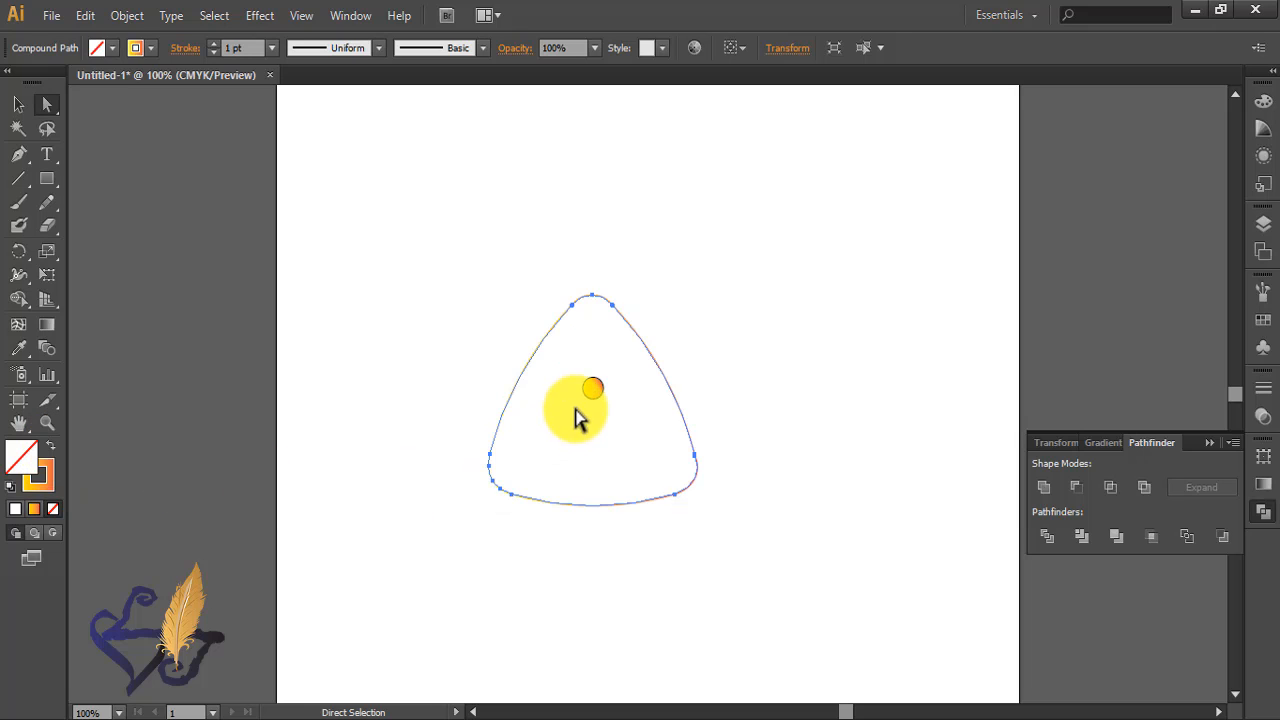
Draw an arc from the triangle's upper right edge to its lower left edge with the Arc tool.
{"action": "key", "text": "ctrl+space"}
{"action": "left_click_drag", "start_coordinate": [403, 297], "coordinate": [888, 524]}
{"action": "left_click_drag", "start_coordinate": [652, 511], "coordinate": [646, 525]}
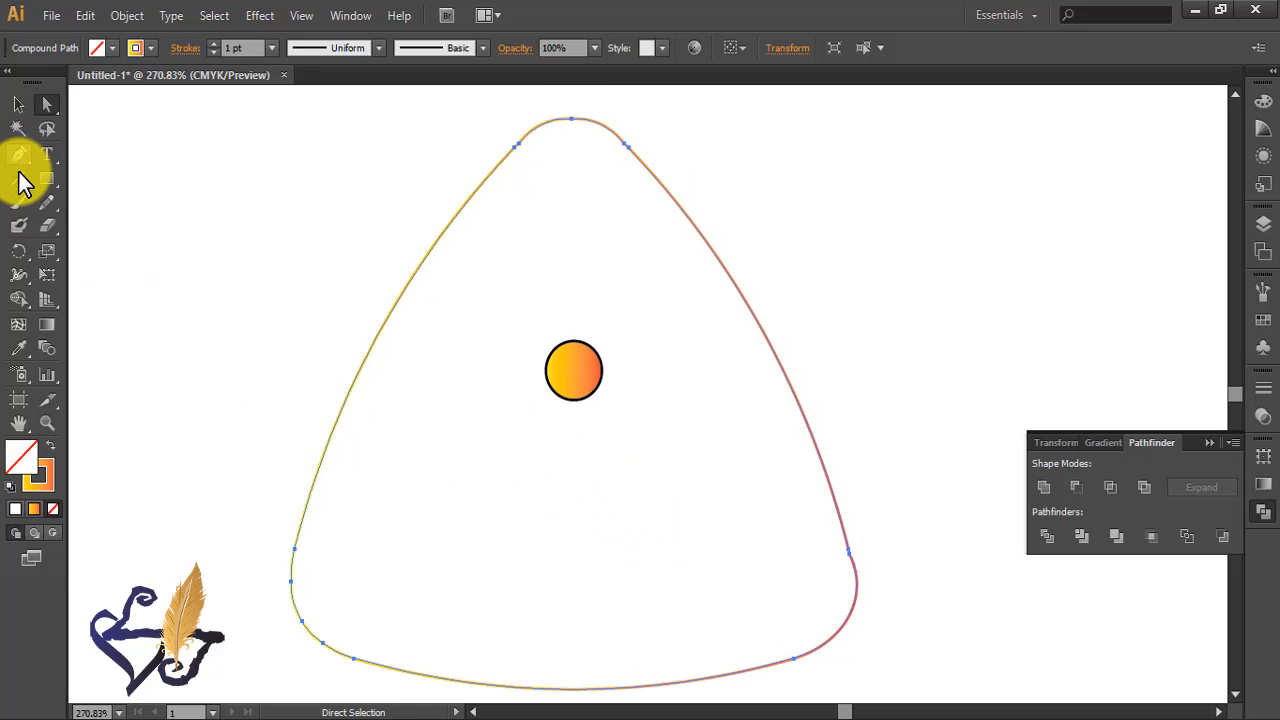
{"action": "left_click_drag", "start_coordinate": [20, 178], "coordinate": [77, 197]}
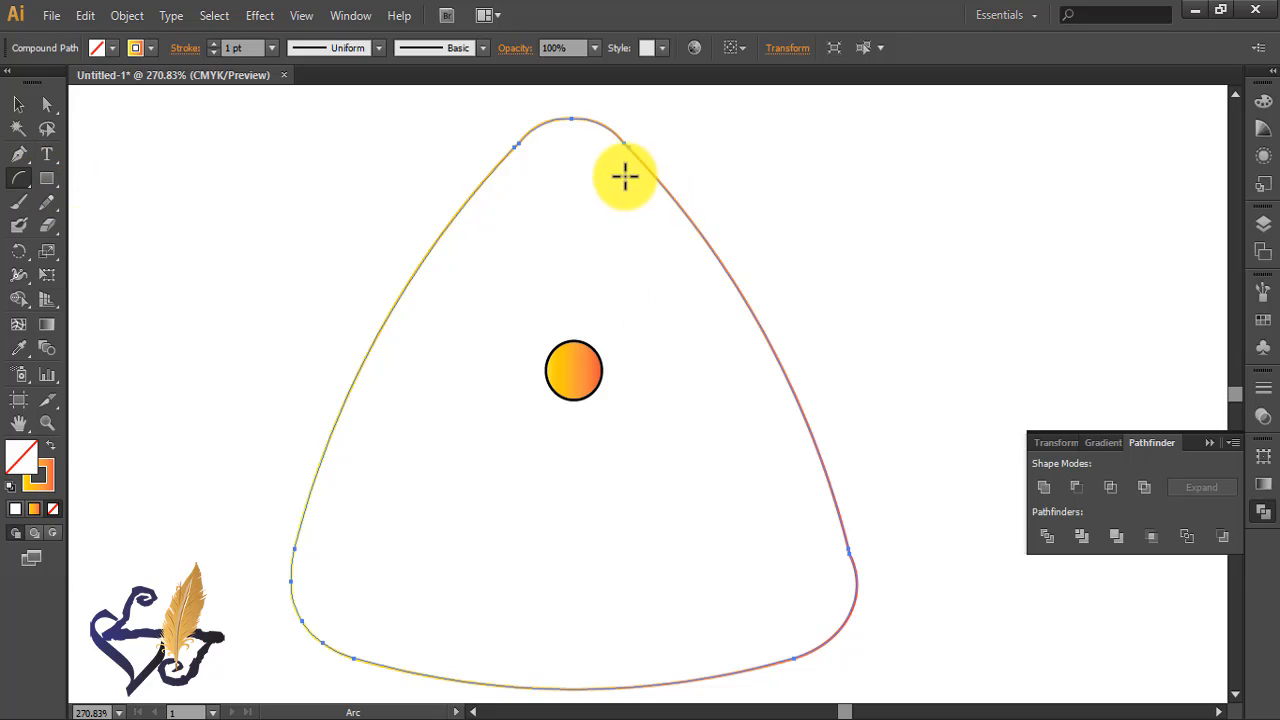
{"action": "left_click_drag", "start_coordinate": [638, 163], "coordinate": [374, 670]}
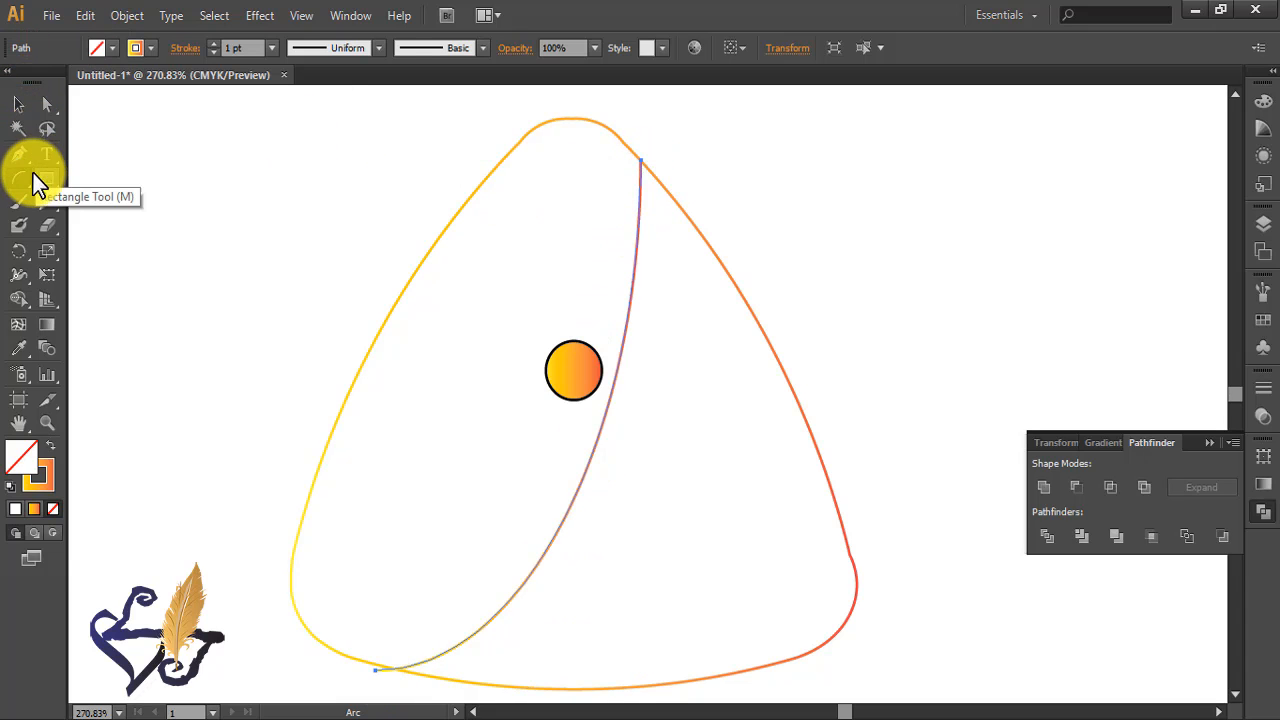
Reshape the arc into an S-curve passing left of the small circle by adjusting the direction handles at both ends.
{"action": "left_click", "coordinate": [51, 106]}
{"action": "left_click", "coordinate": [642, 163]}
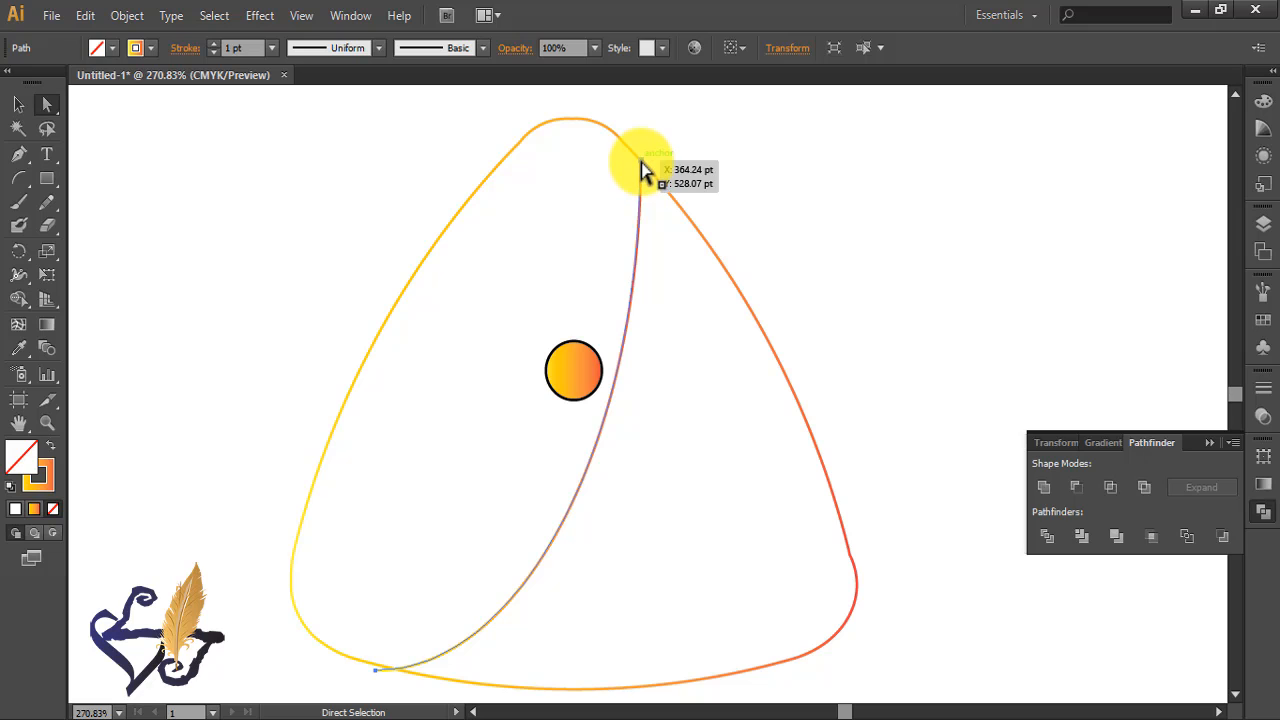
{"action": "left_click", "coordinate": [641, 162]}
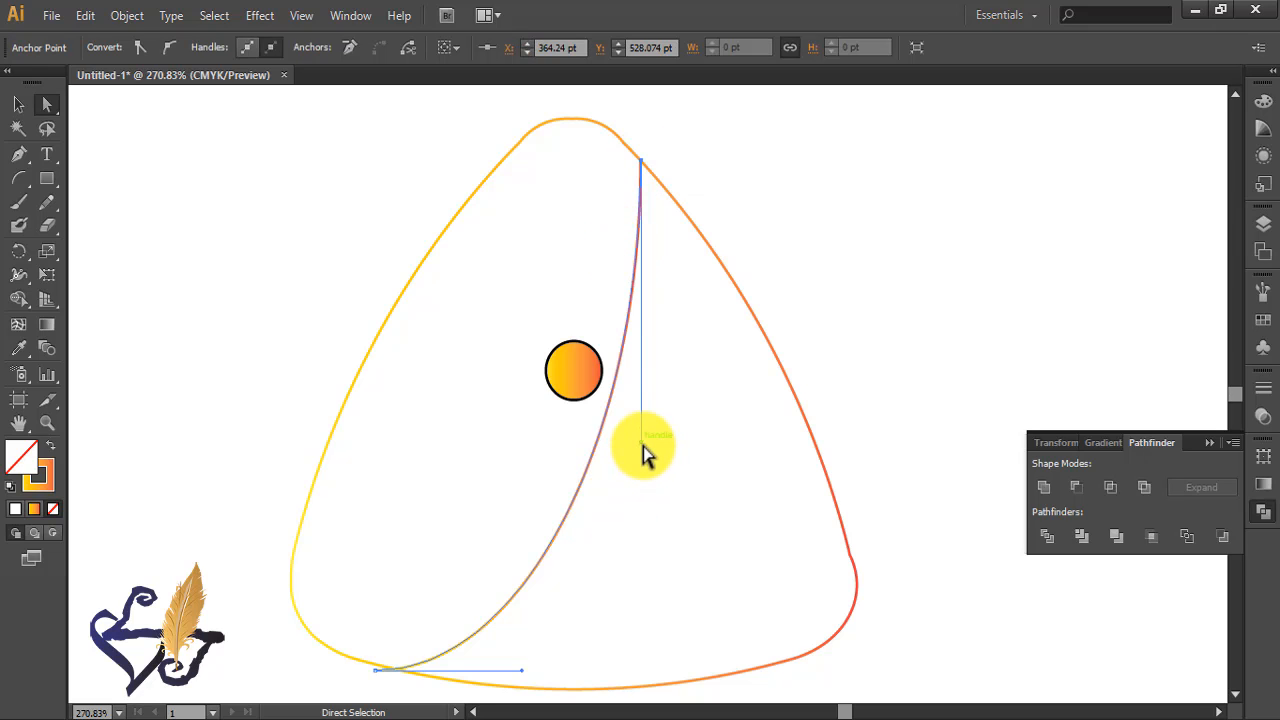
{"action": "left_click_drag", "start_coordinate": [641, 443], "coordinate": [469, 83]}
{"action": "scroll", "coordinate": [660, 600], "scroll_direction": "up", "scroll_amount": 3}
{"action": "left_click_drag", "start_coordinate": [656, 585], "coordinate": [617, 342]}
{"action": "left_click_drag", "start_coordinate": [481, 600], "coordinate": [500, 712]}
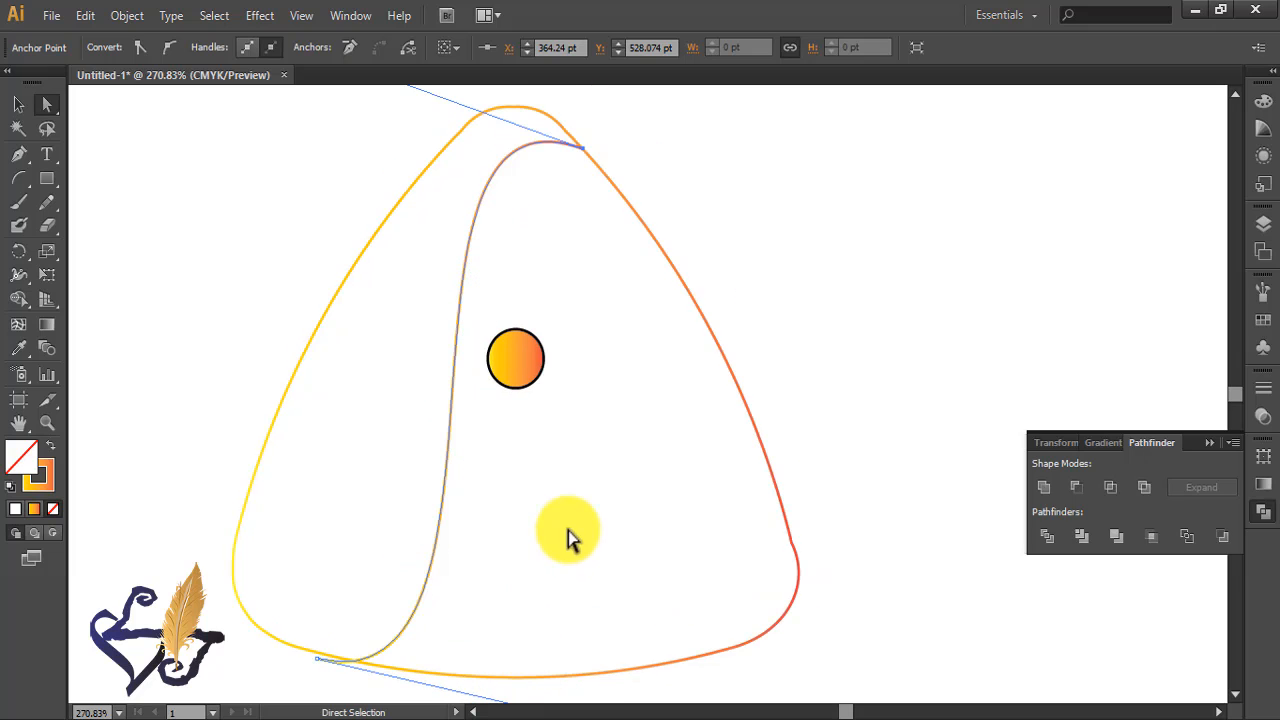
{"action": "left_click_drag", "start_coordinate": [566, 534], "coordinate": [571, 514]}
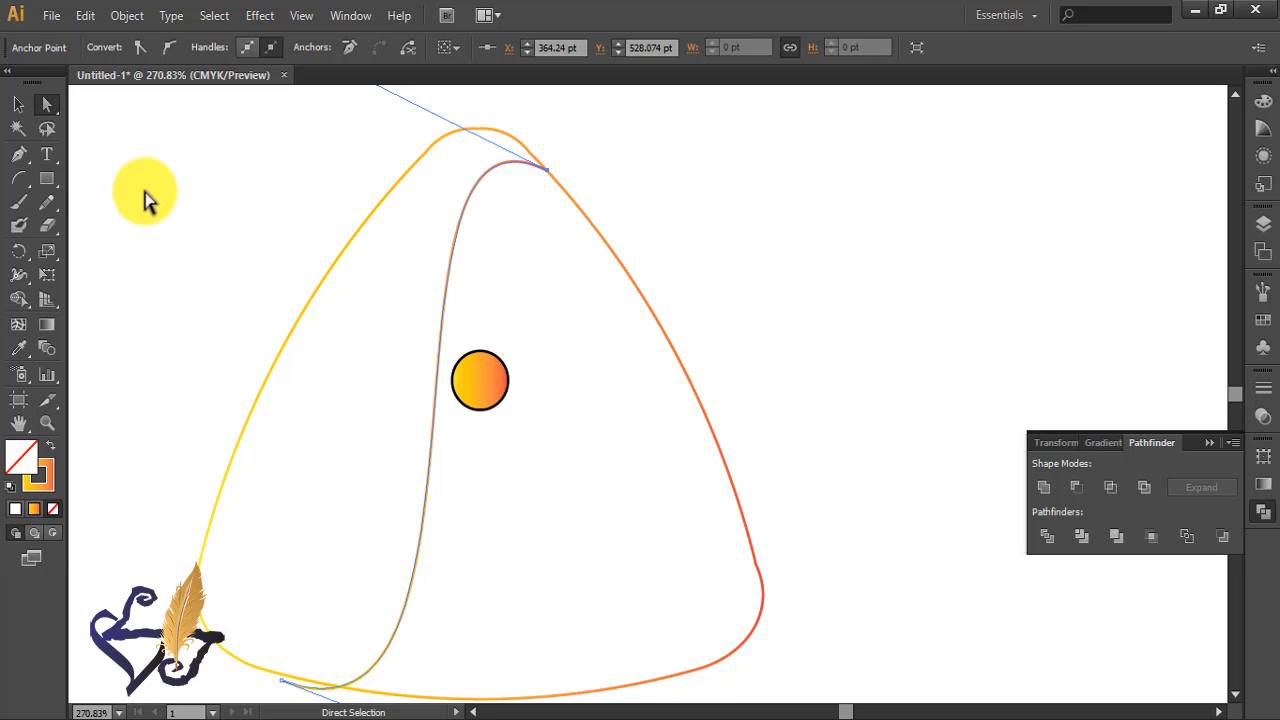
Extend the S-curve into a closed path around the triangle's left side with the Pen tool, and swap its stroke and fill.
{"action": "left_click", "coordinate": [22, 158]}
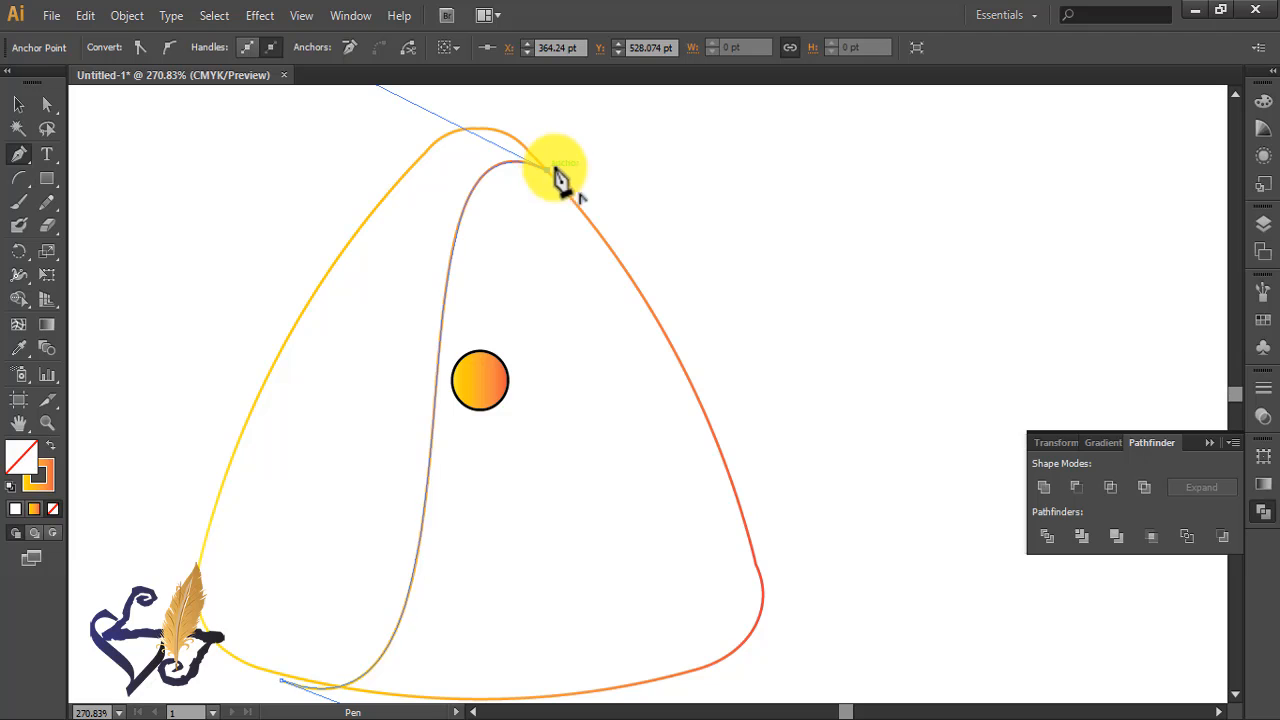
{"action": "left_click", "coordinate": [547, 170]}
{"action": "left_click", "coordinate": [584, 128]}
{"action": "left_click", "coordinate": [392, 104]}
{"action": "left_click", "coordinate": [262, 244]}
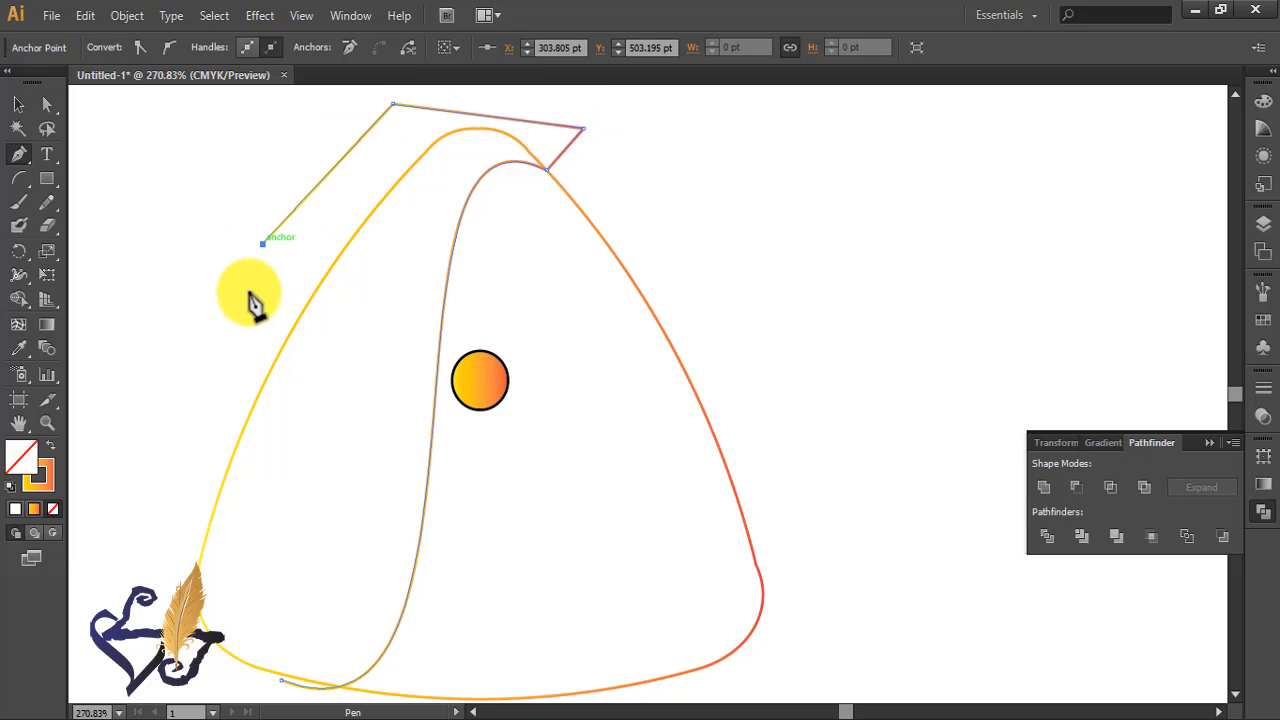
{"action": "left_click", "coordinate": [197, 442]}
{"action": "left_click", "coordinate": [148, 590]}
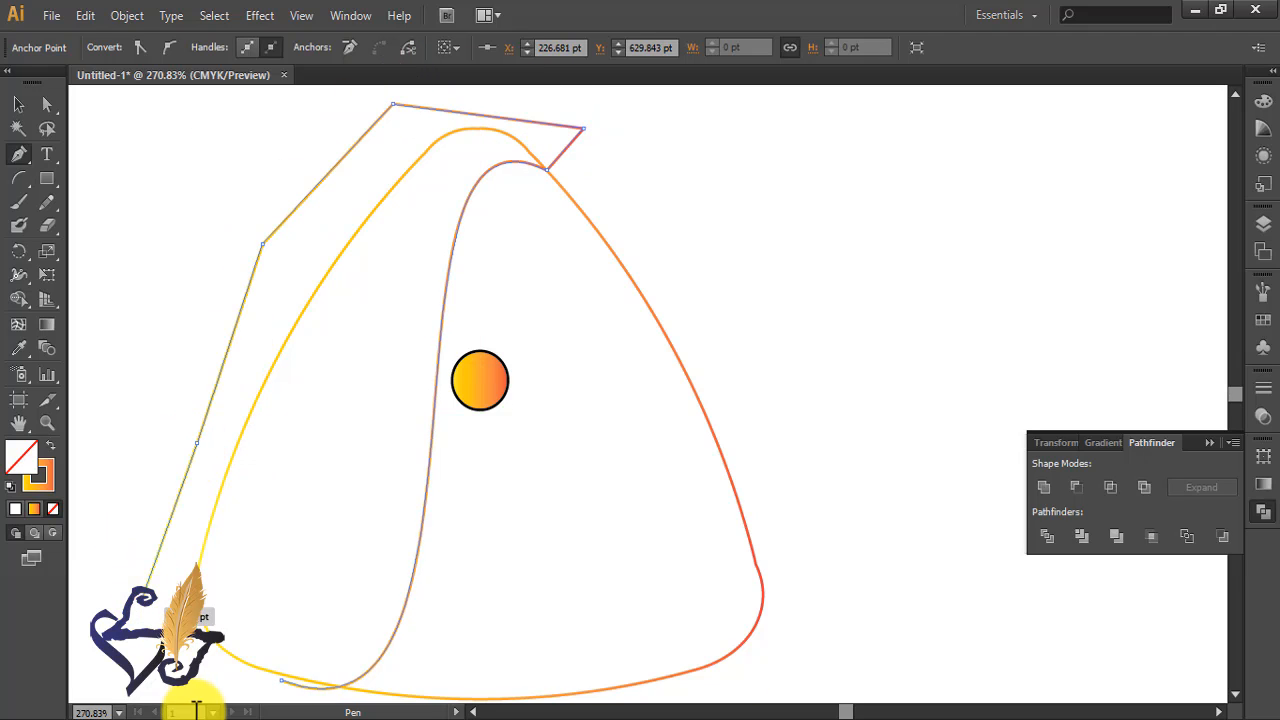
{"action": "left_click", "coordinate": [222, 689]}
{"action": "left_click", "coordinate": [285, 690], "text": "ctrl"}
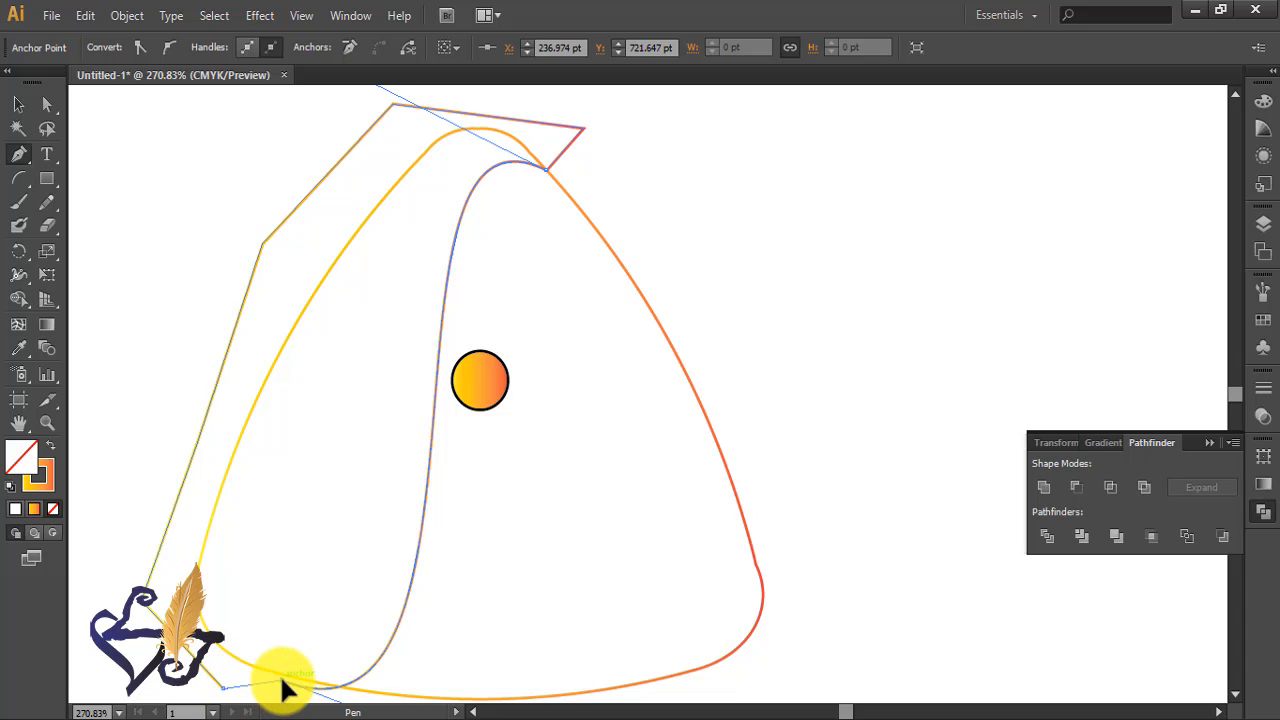
{"action": "left_click", "coordinate": [53, 450]}
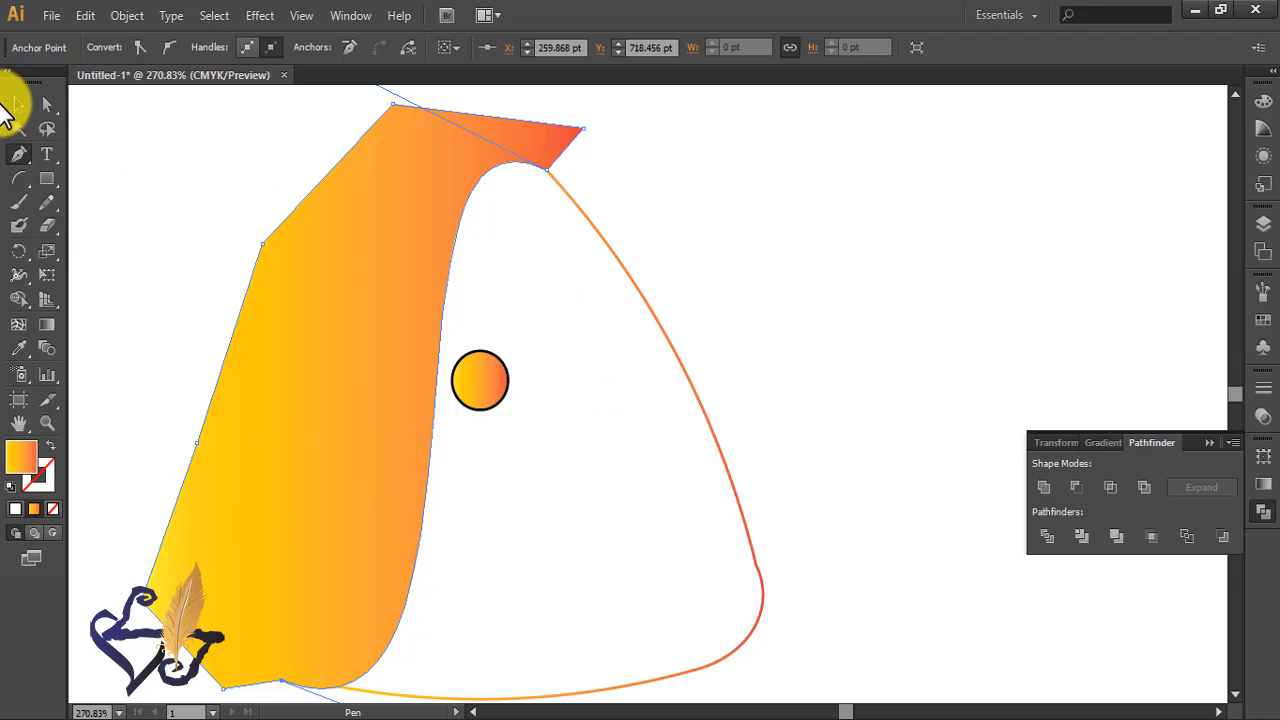
Divide the rounded triangle with the closed S-curve shape using Pathfinder, and ungroup the resulting pieces.
{"action": "left_click", "coordinate": [19, 108]}
{"action": "left_click", "coordinate": [494, 348], "text": "shift"}
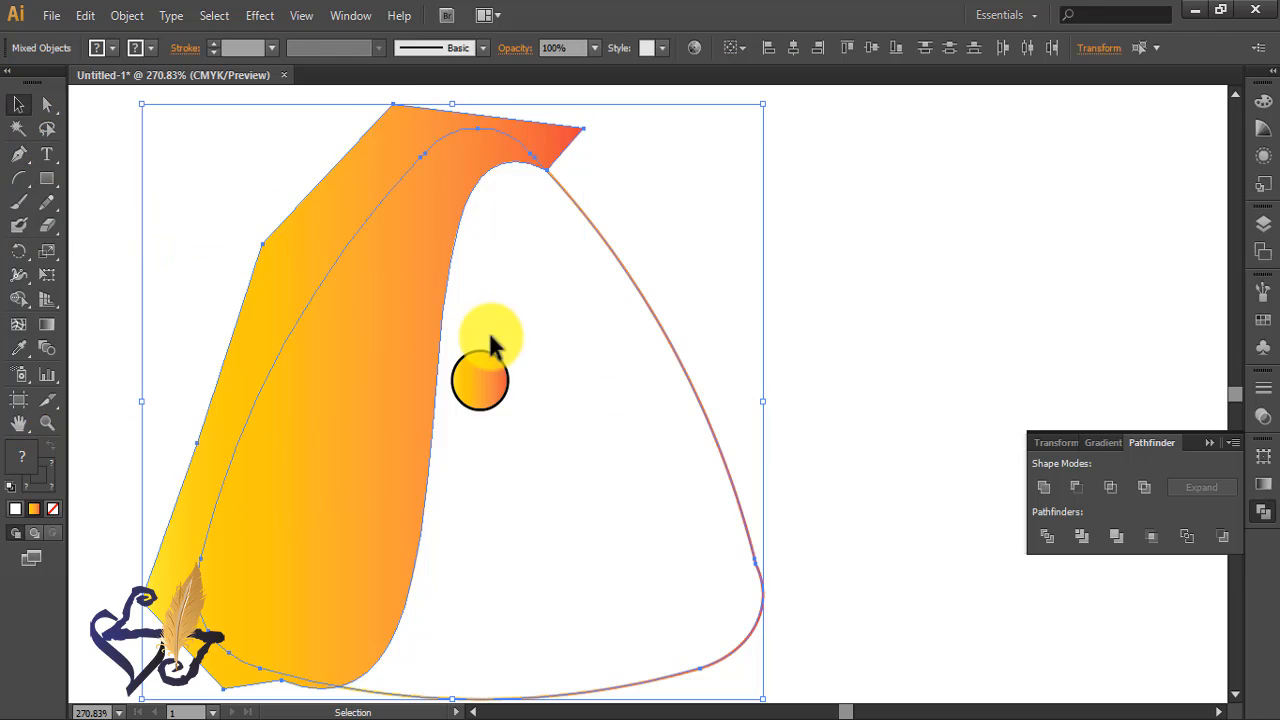
{"action": "left_click", "coordinate": [1043, 538]}
{"action": "right_click", "coordinate": [267, 475]}
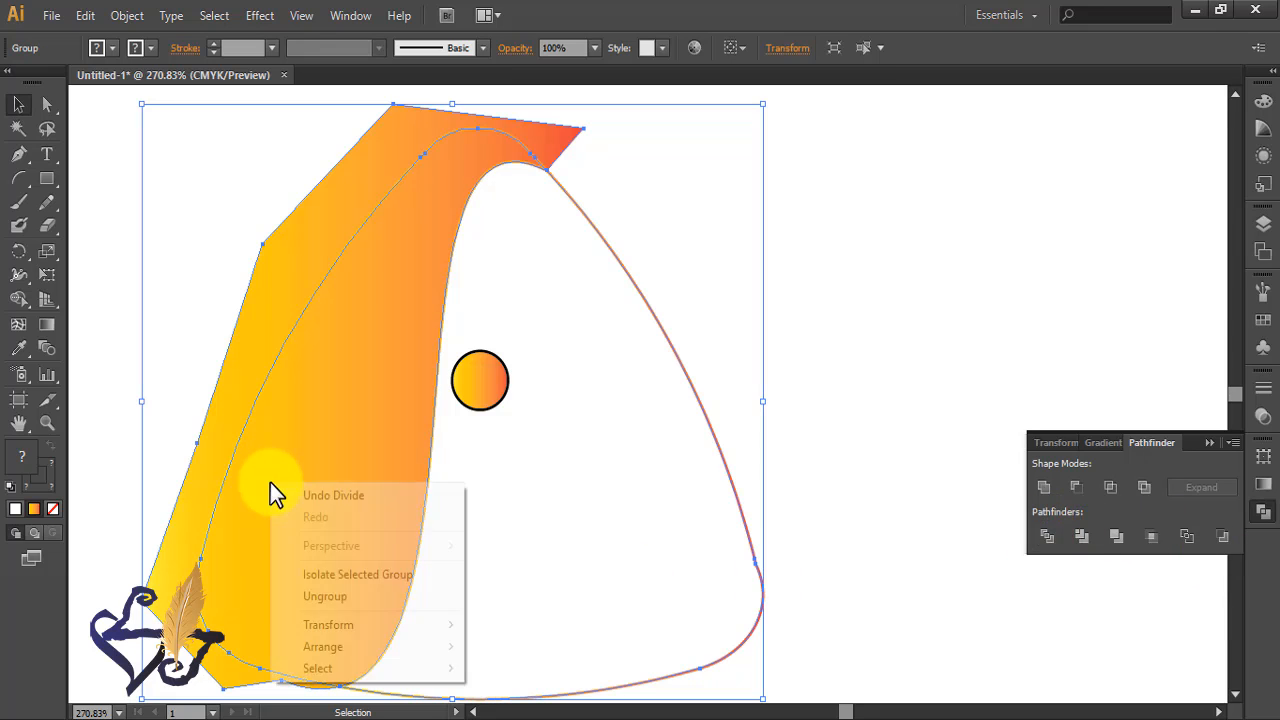
{"action": "left_click", "coordinate": [337, 594]}
{"action": "left_click", "coordinate": [843, 410]}
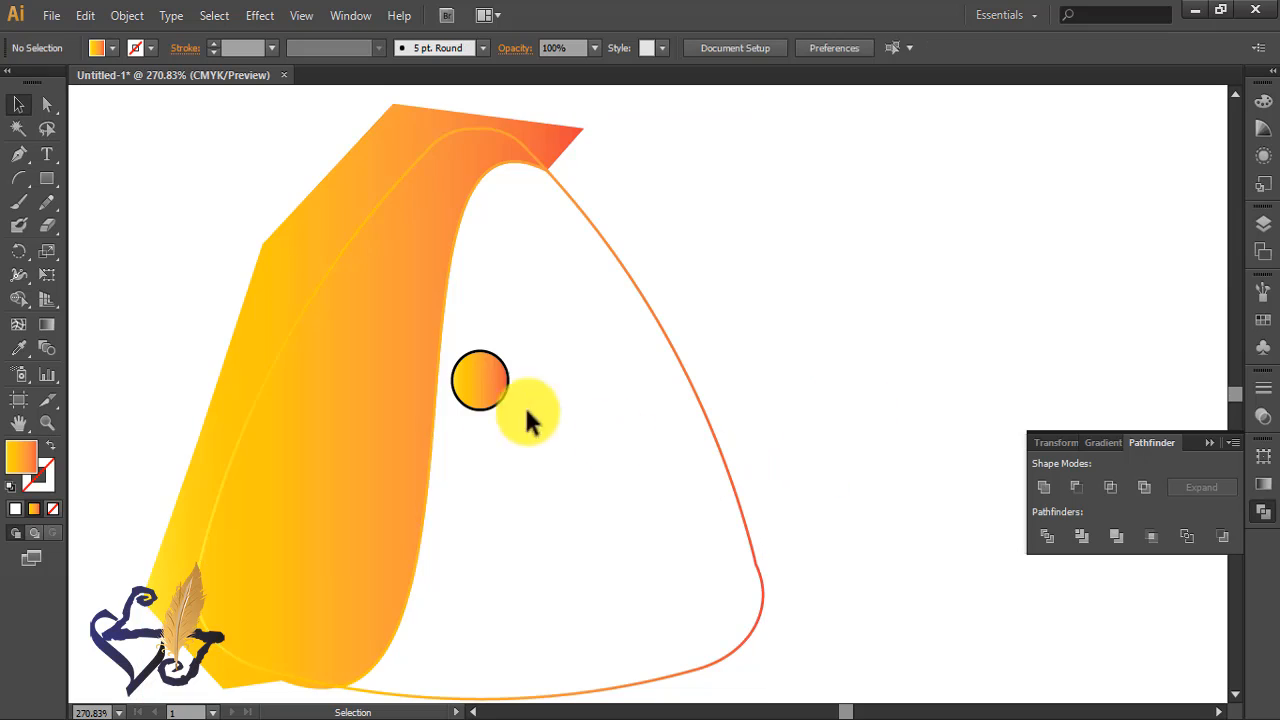
Delete the piece outside the triangle's left edge and the unfilled piece on its right, keeping the curved gradient band.
{"action": "left_click", "coordinate": [264, 303]}
{"action": "key", "text": "Delete"}
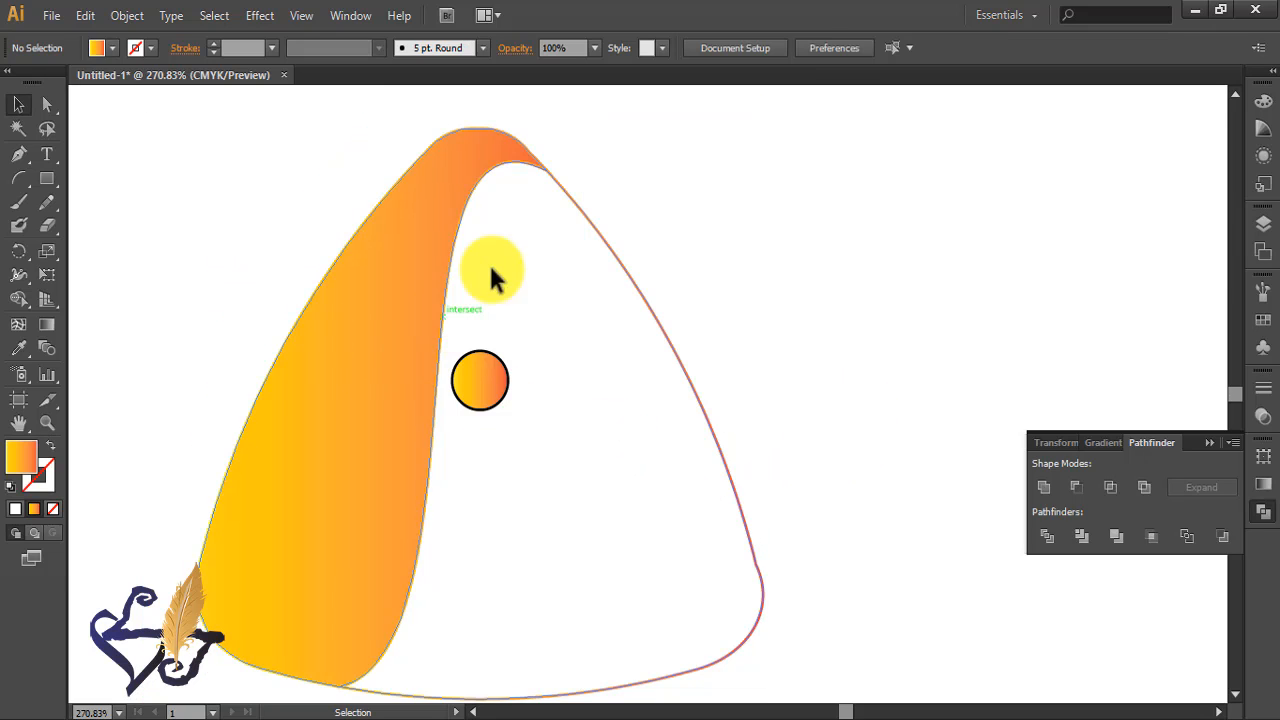
{"action": "left_click", "coordinate": [587, 217]}
{"action": "key", "text": "Delete"}
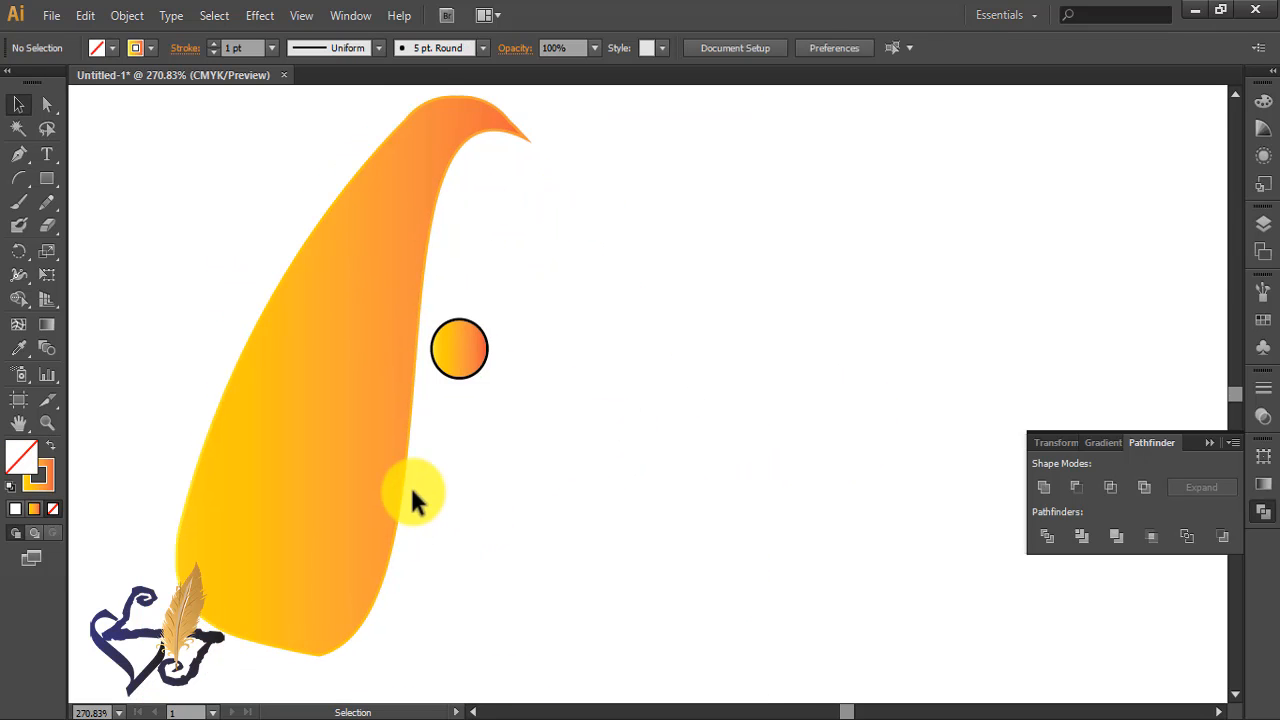
Make two copies of the curved band, each rotated a further 120° around the center of the small circle.
{"action": "left_click", "coordinate": [400, 498]}
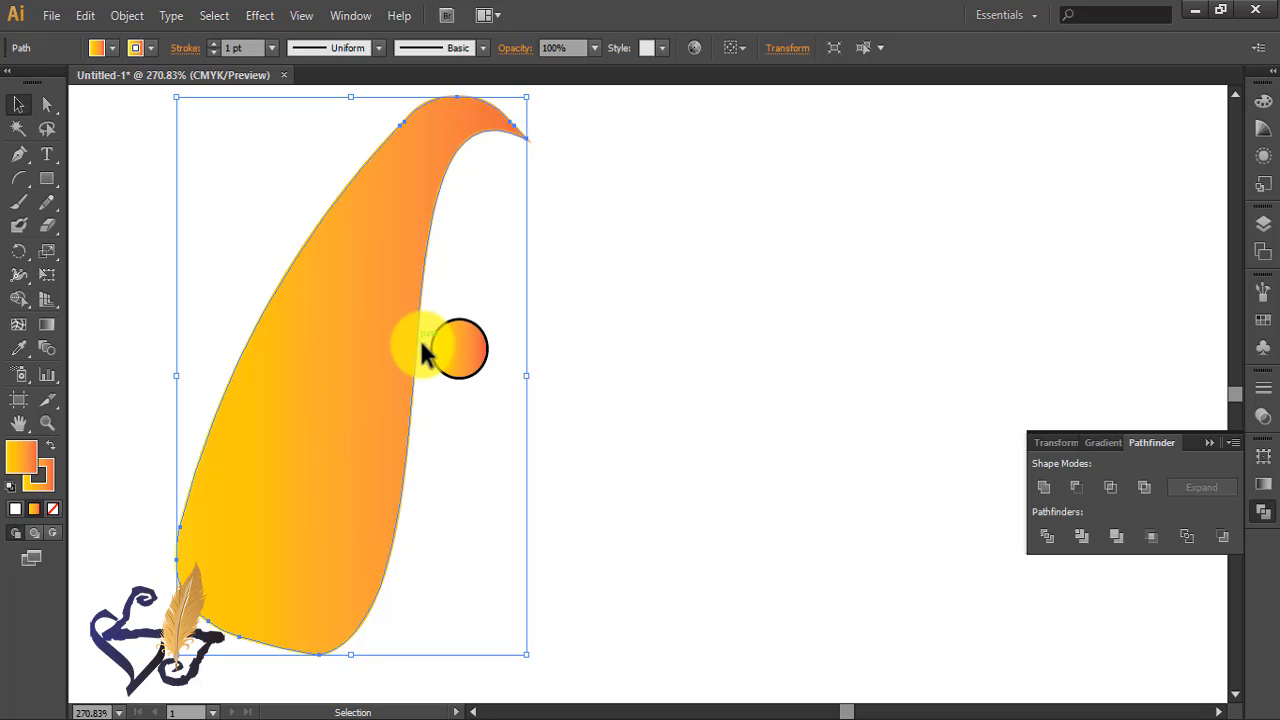
{"action": "left_click", "coordinate": [13, 251]}
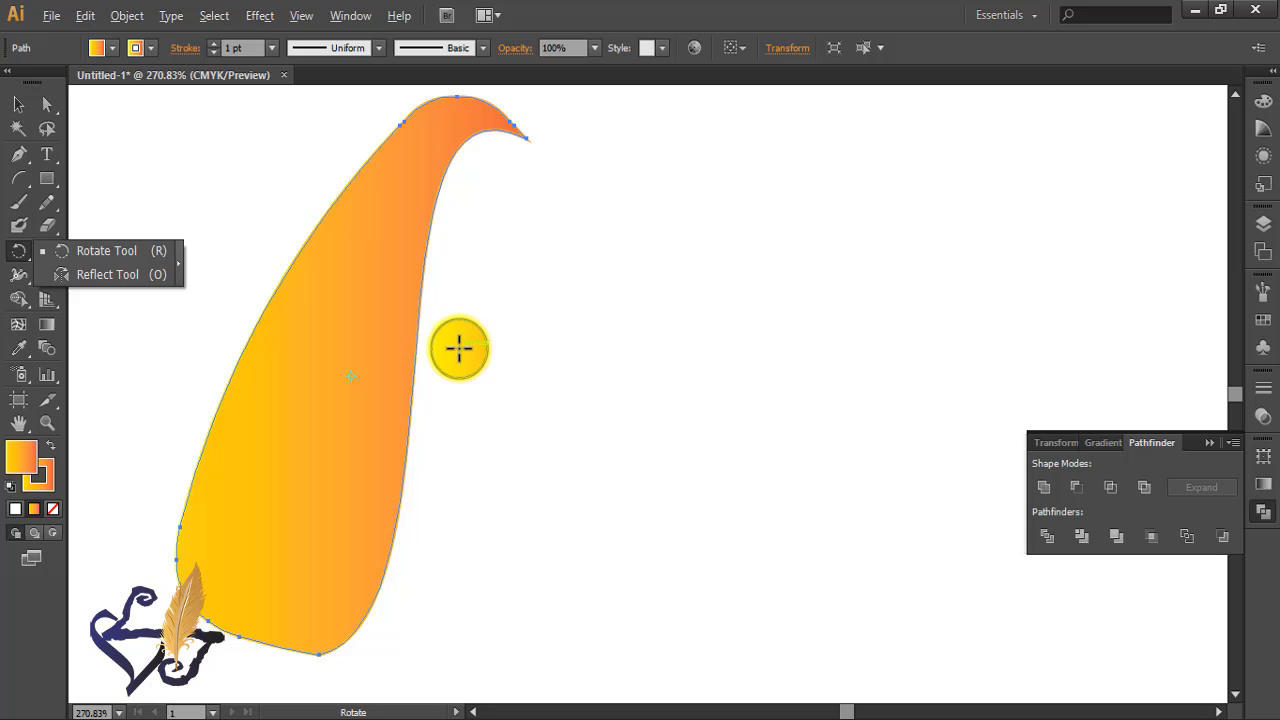
{"action": "left_click", "coordinate": [459, 349], "text": "alt"}
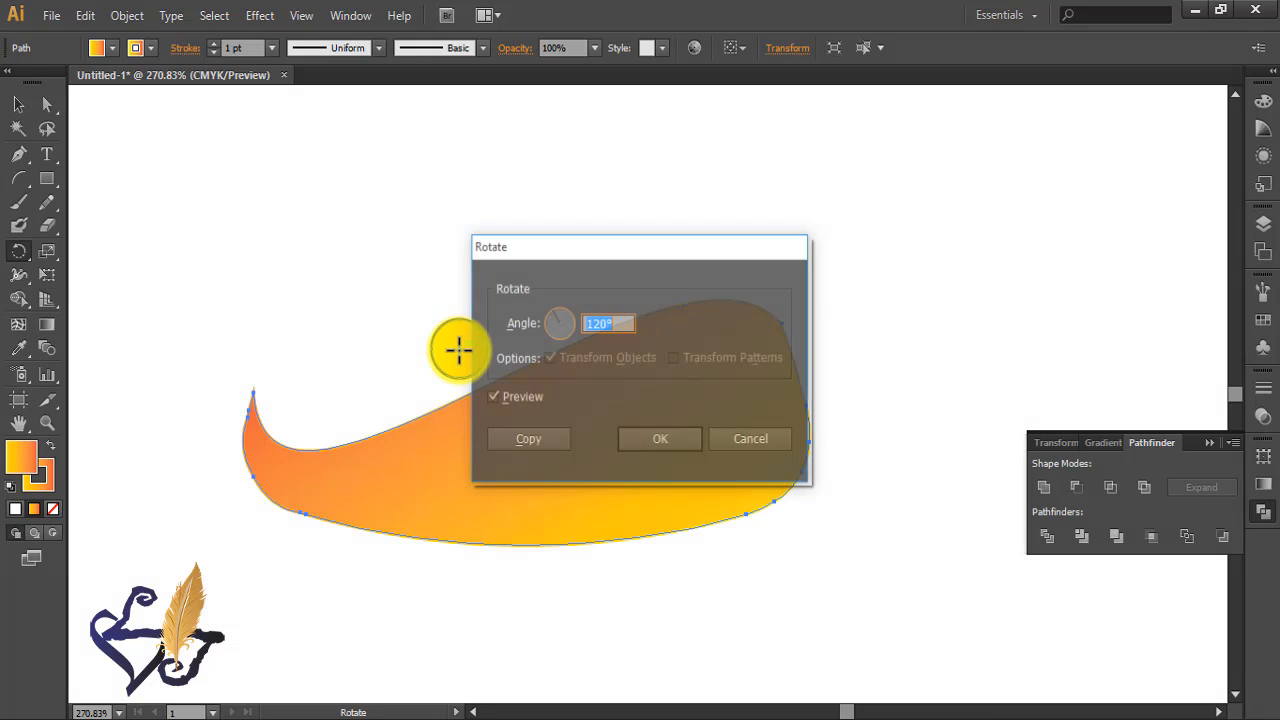
{"action": "left_click", "coordinate": [526, 443]}
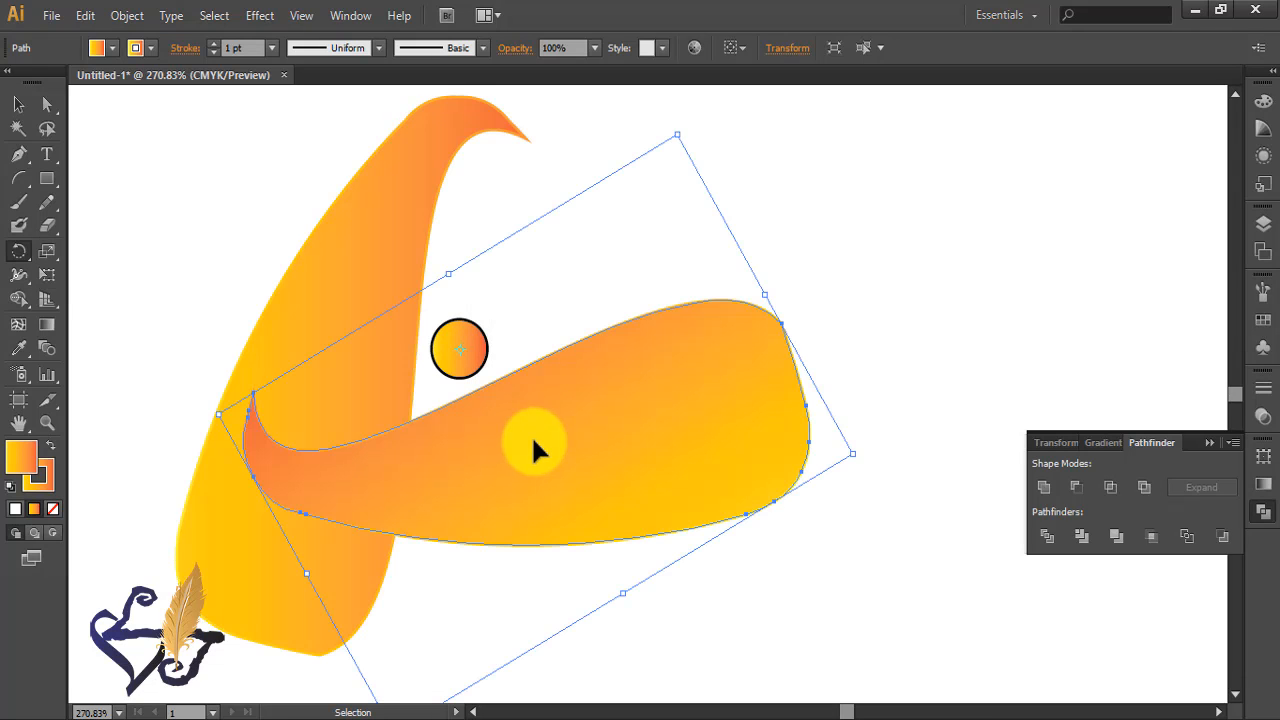
{"action": "key", "text": "ctrl+d"}
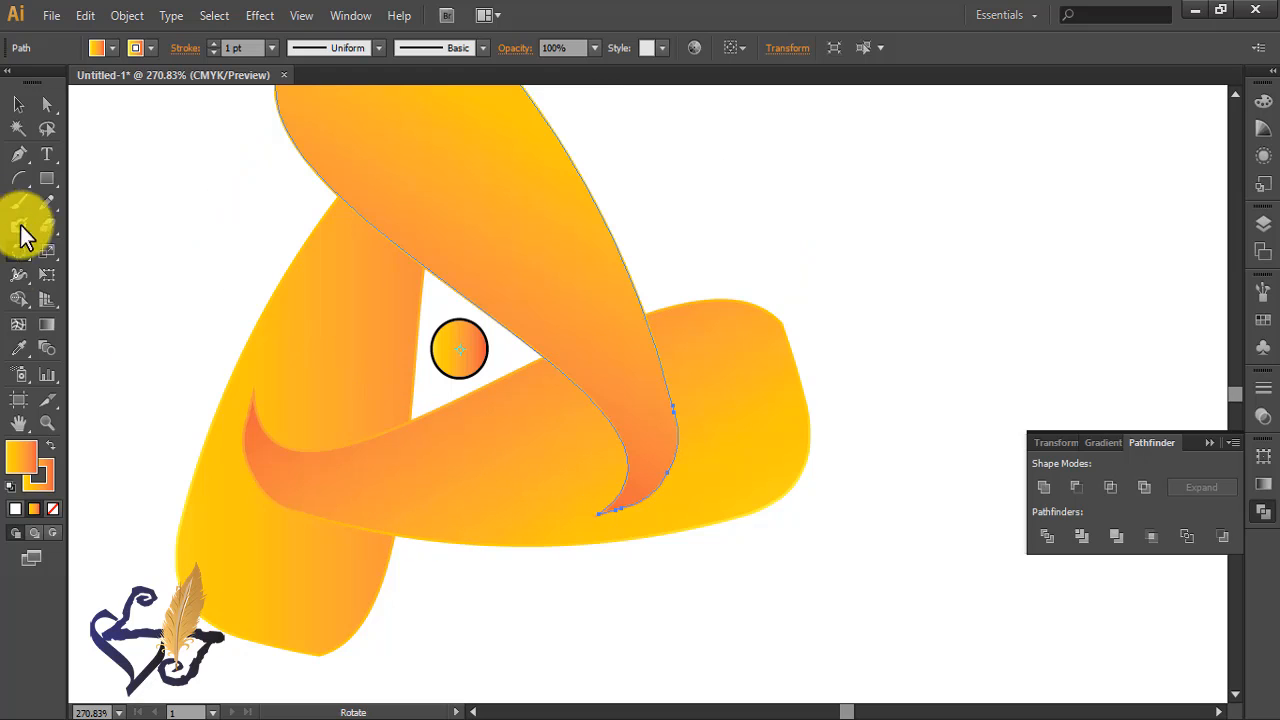
Move the two rotated bands outward so all three overlap as the sides of a rounded triangle.
{"action": "left_click", "coordinate": [18, 104]}
{"action": "left_click_drag", "start_coordinate": [476, 523], "coordinate": [414, 629]}
{"action": "left_click_drag", "start_coordinate": [492, 247], "coordinate": [562, 339]}
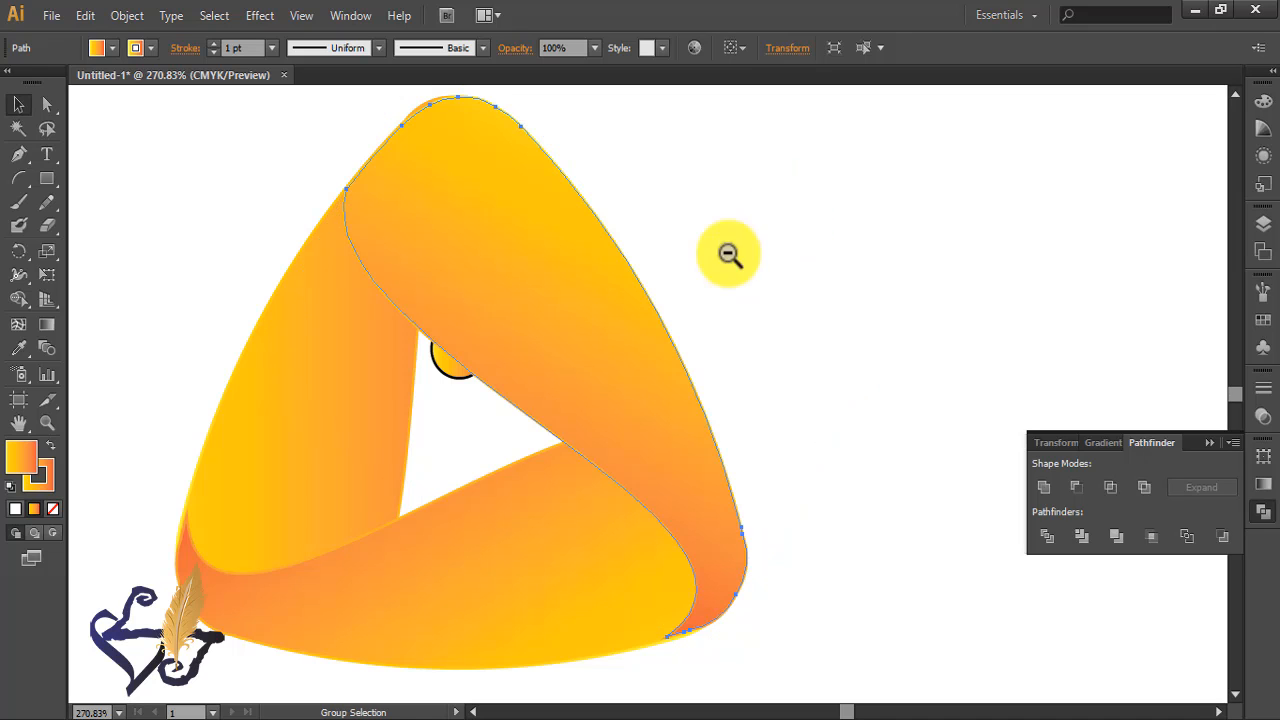
{"action": "left_click", "coordinate": [488, 431], "text": "ctrl+alt"}
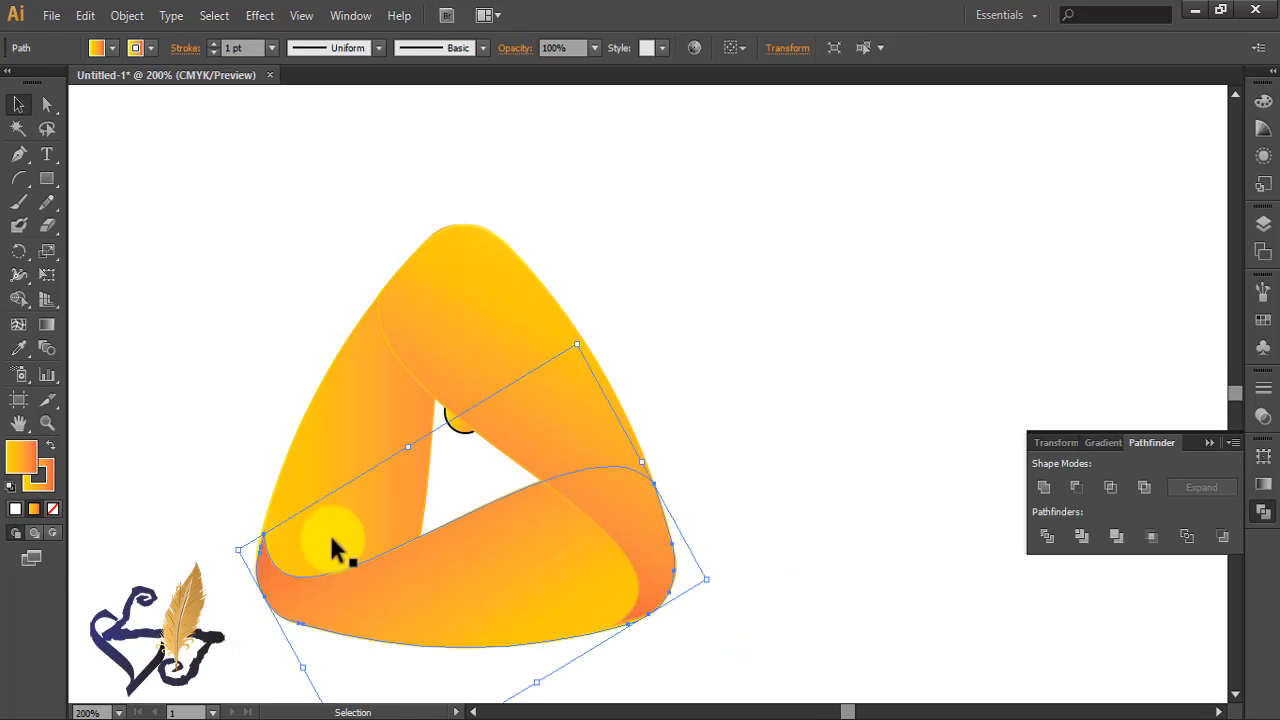
{"action": "left_click", "coordinate": [332, 535]}
{"action": "left_click", "coordinate": [679, 424]}
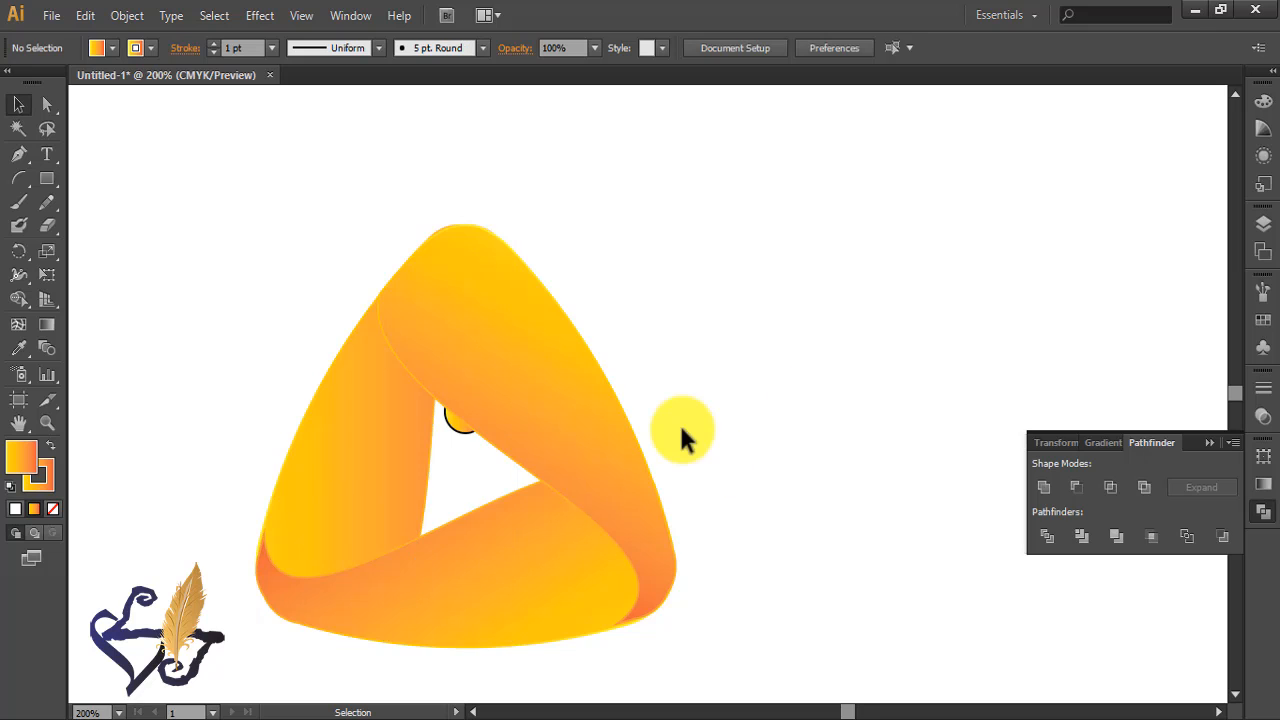
{"action": "left_click", "coordinate": [364, 507]}
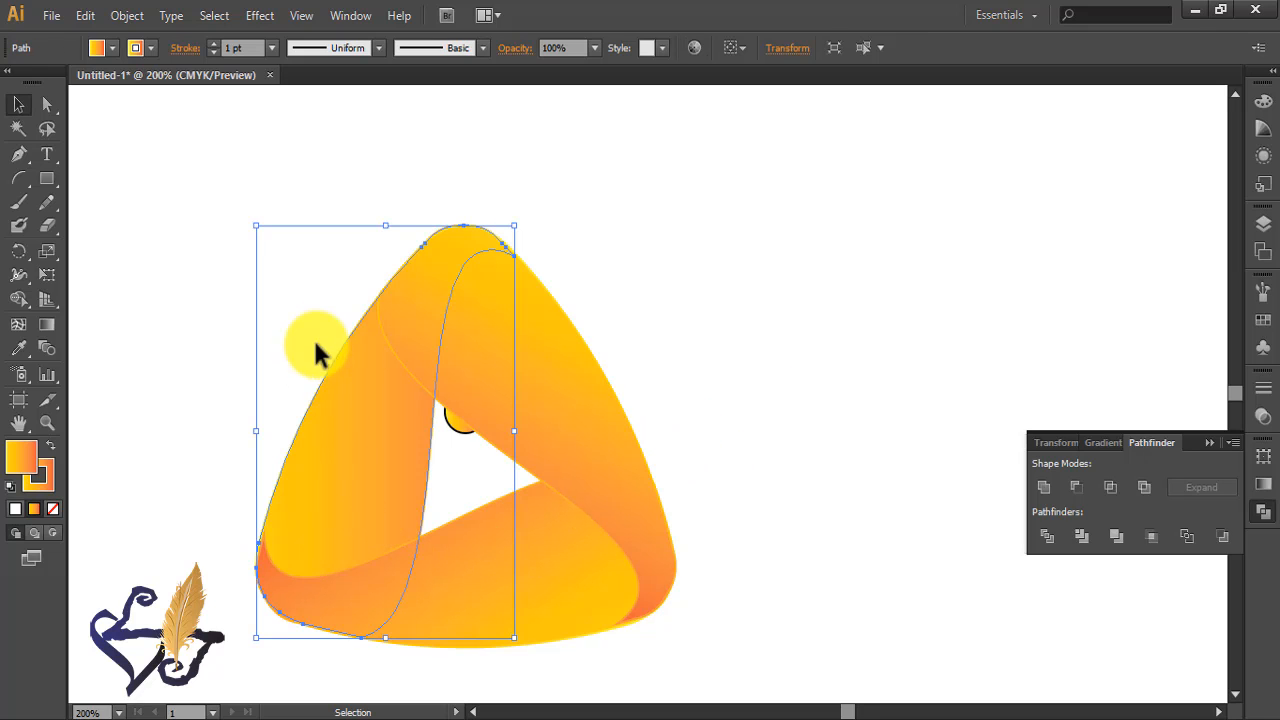
{"action": "left_click", "coordinate": [690, 325]}
Divide the three overlapping bands with Pathfinder and ungroup the resulting pieces.
{"action": "left_click", "coordinate": [600, 375]}
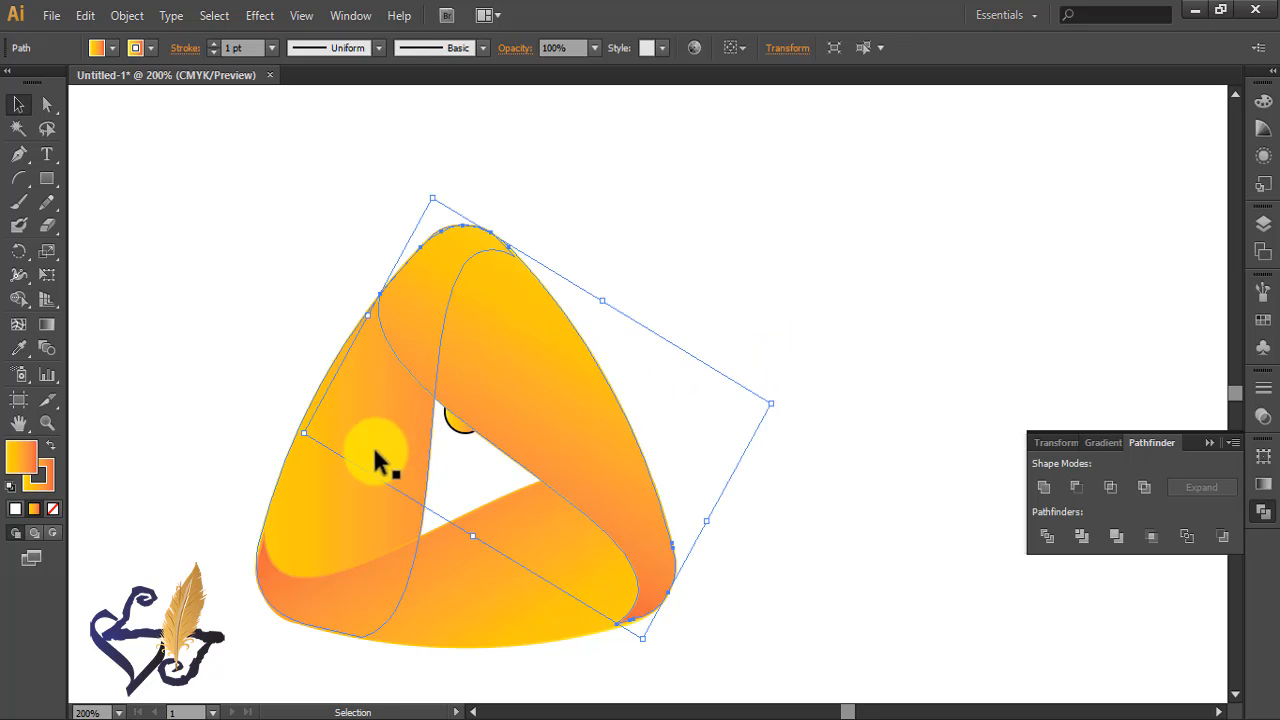
{"action": "left_click", "coordinate": [349, 500], "text": "shift"}
{"action": "left_click", "coordinate": [480, 586], "text": "shift"}
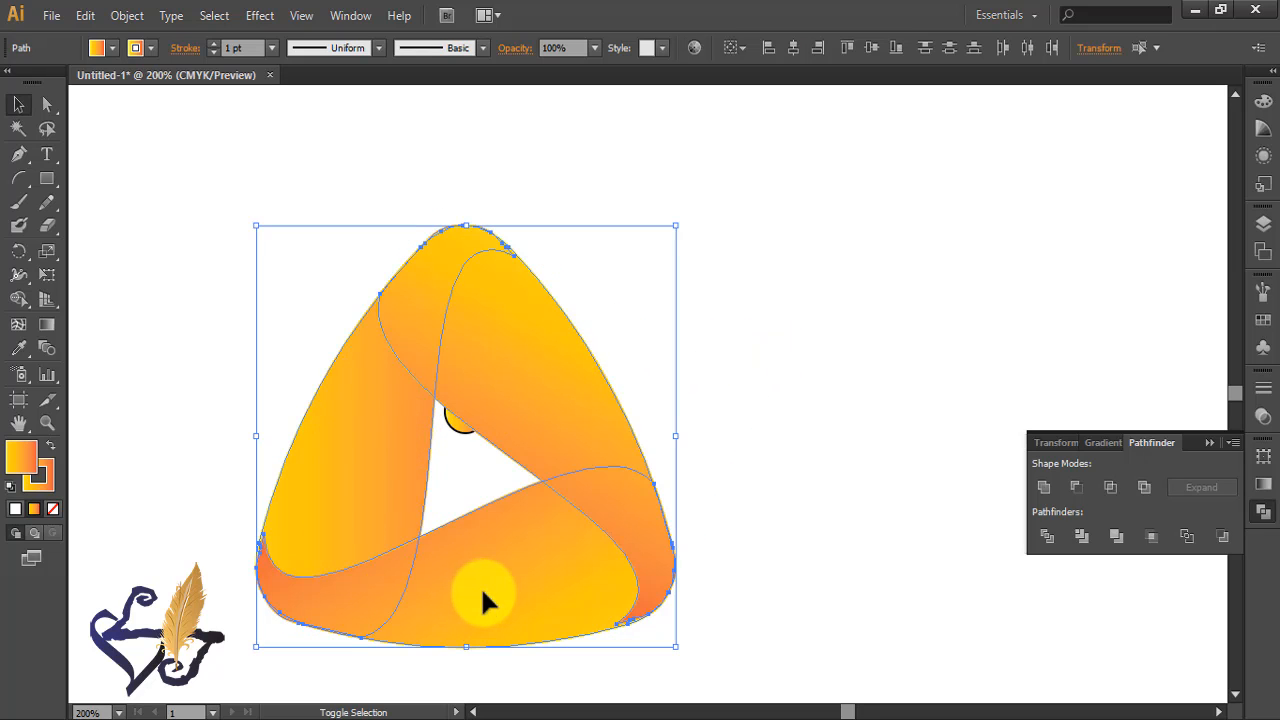
{"action": "left_click", "coordinate": [1049, 543]}
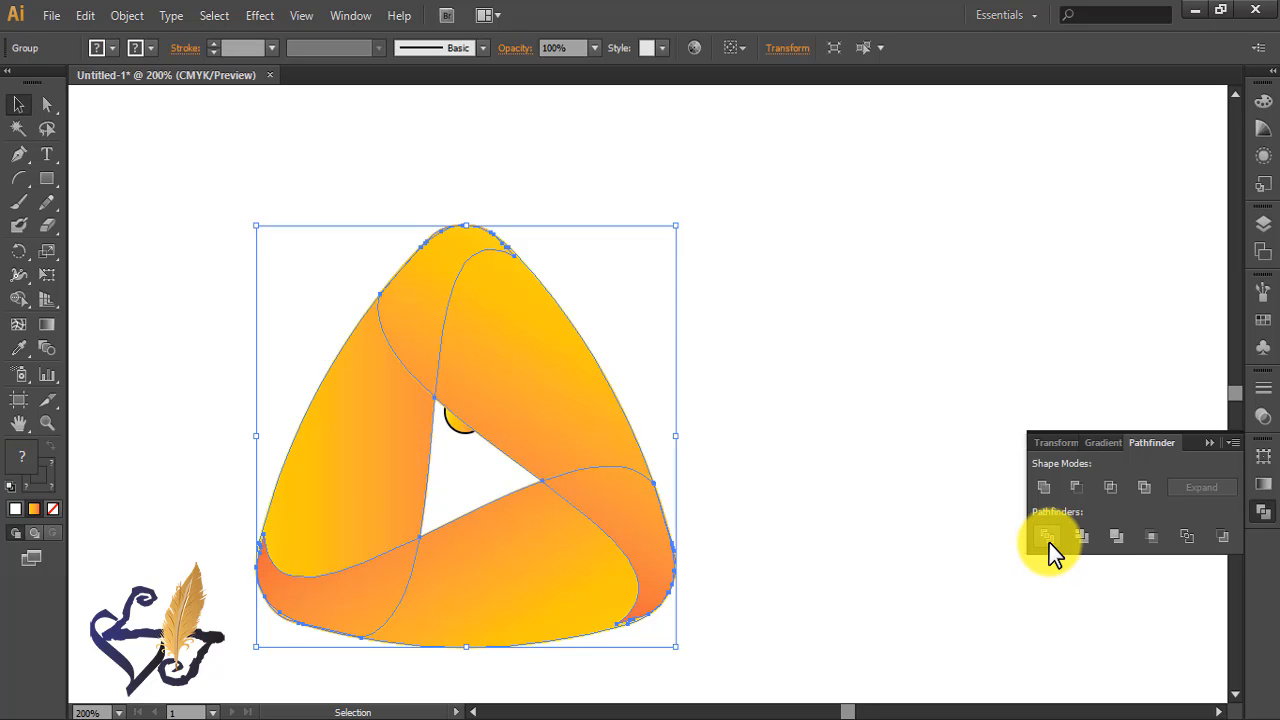
{"action": "right_click", "coordinate": [526, 402]}
{"action": "left_click", "coordinate": [585, 510]}
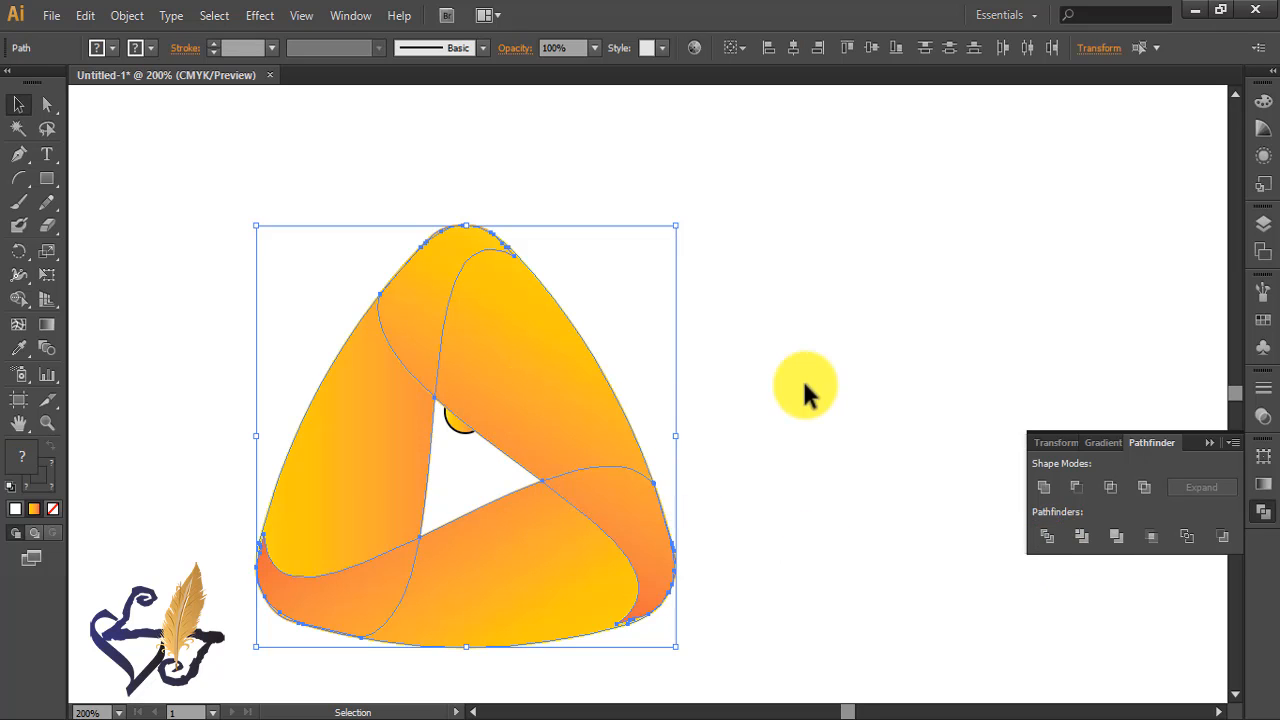
{"action": "left_click", "coordinate": [805, 390]}
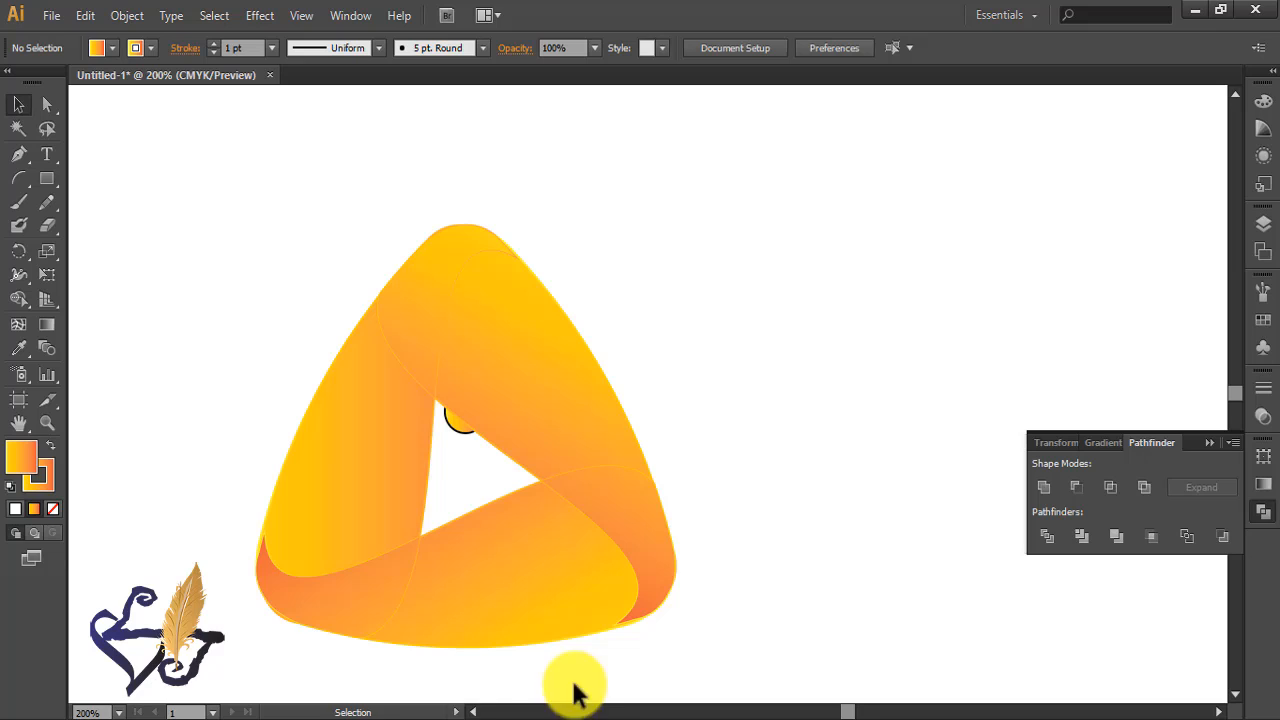
Unite the lower left corner piece with the bottom band.
{"action": "left_click", "coordinate": [319, 598]}
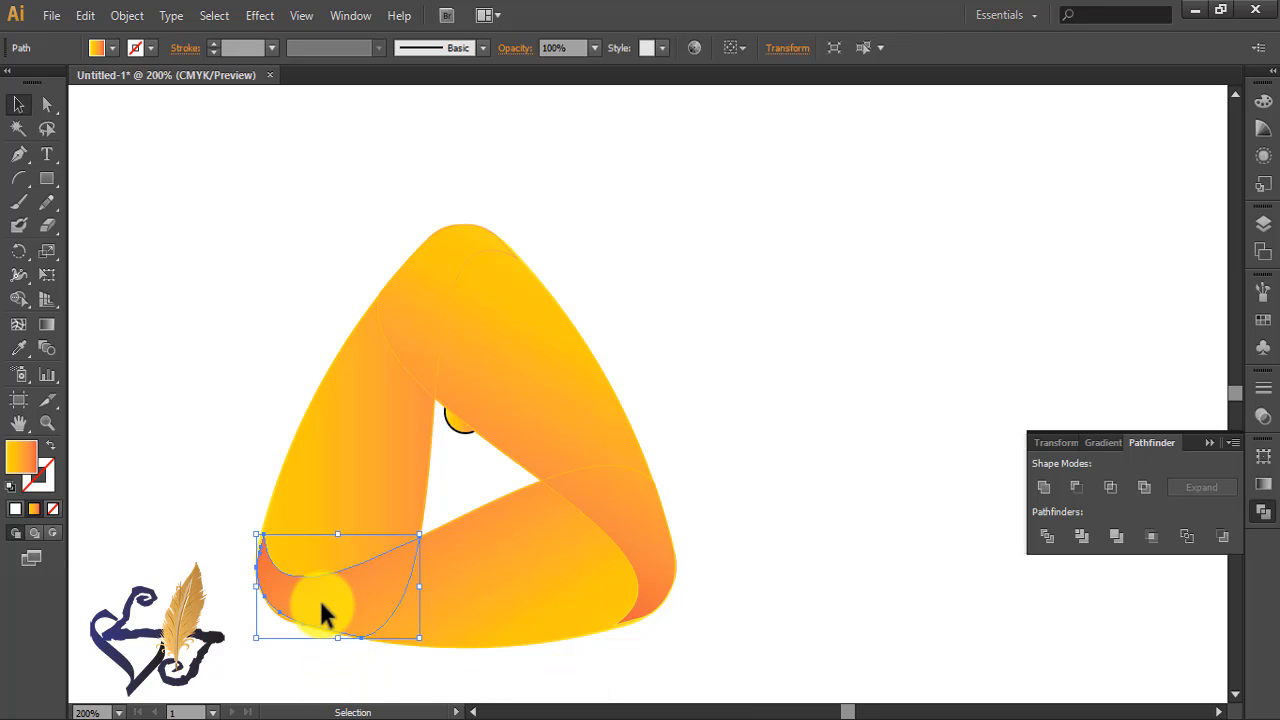
{"action": "left_click", "coordinate": [533, 584], "text": "shift"}
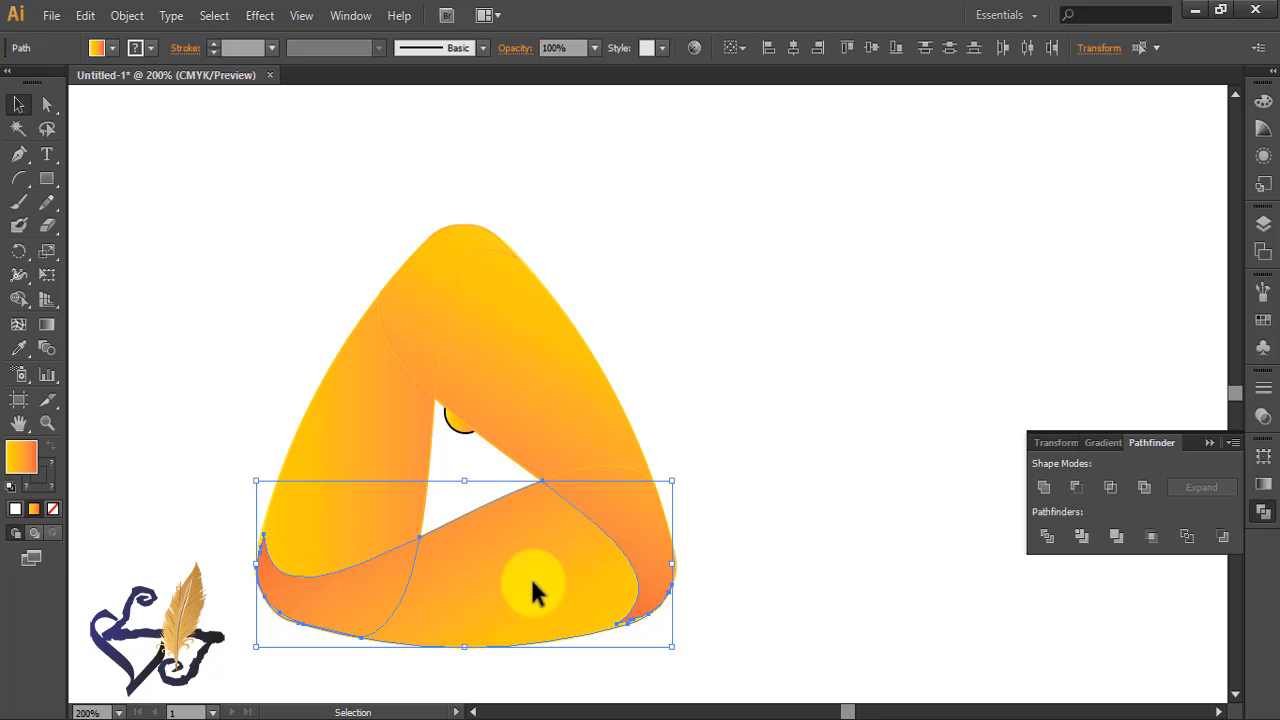
{"action": "left_click", "coordinate": [1045, 488]}
Unite the lower right corner piece with the right band.
{"action": "left_click", "coordinate": [631, 516]}
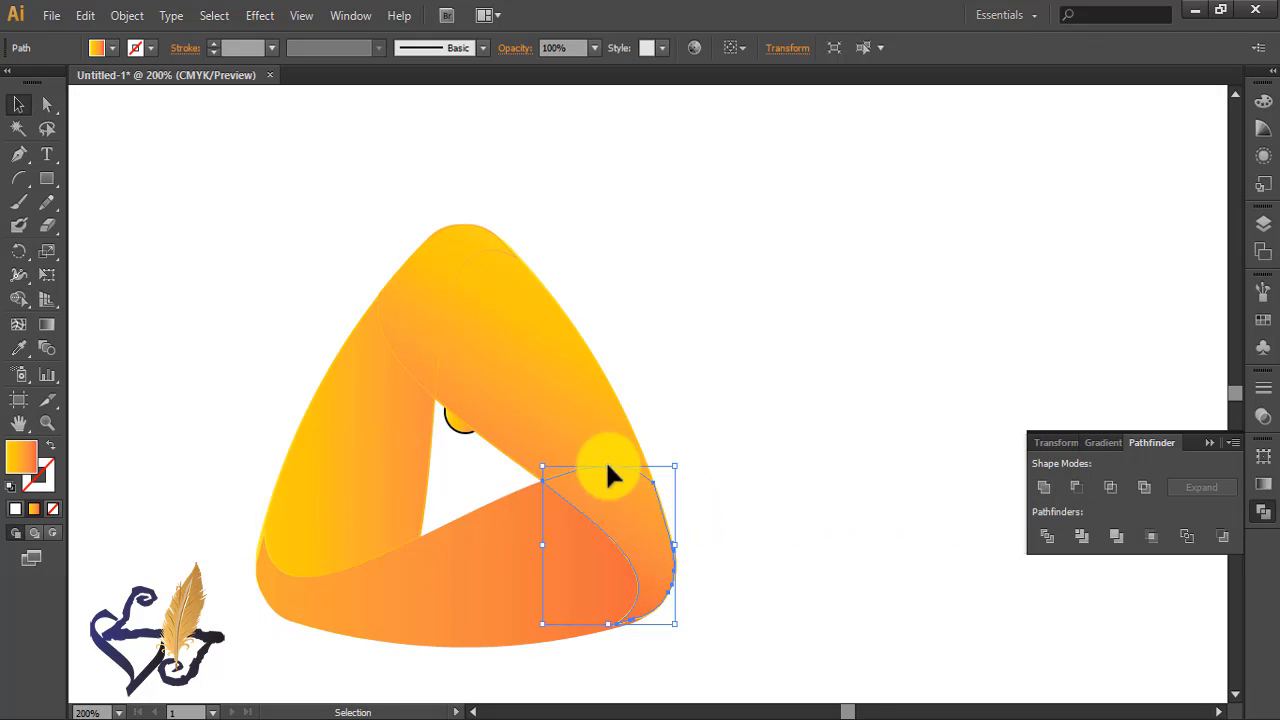
{"action": "left_click", "coordinate": [547, 374], "text": "shift"}
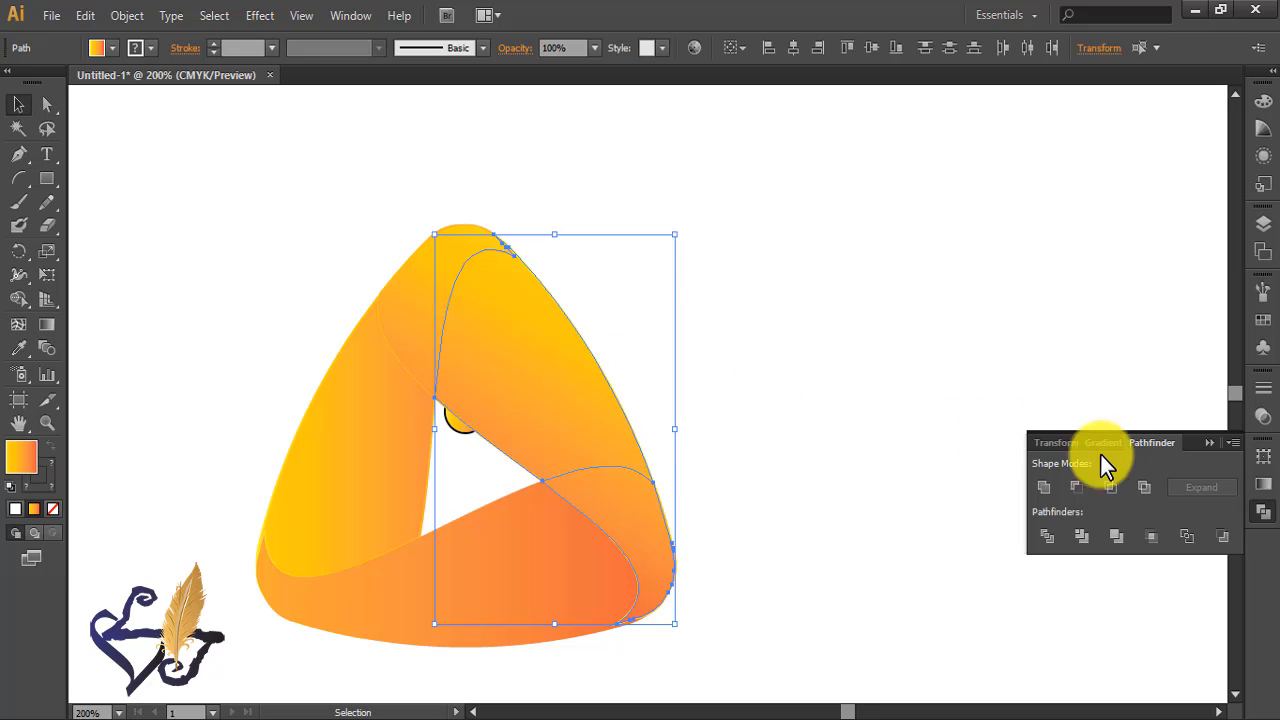
{"action": "left_click", "coordinate": [1043, 489]}
Unite the top corner piece with the left band and deselect the artwork.
{"action": "left_click", "coordinate": [432, 341]}
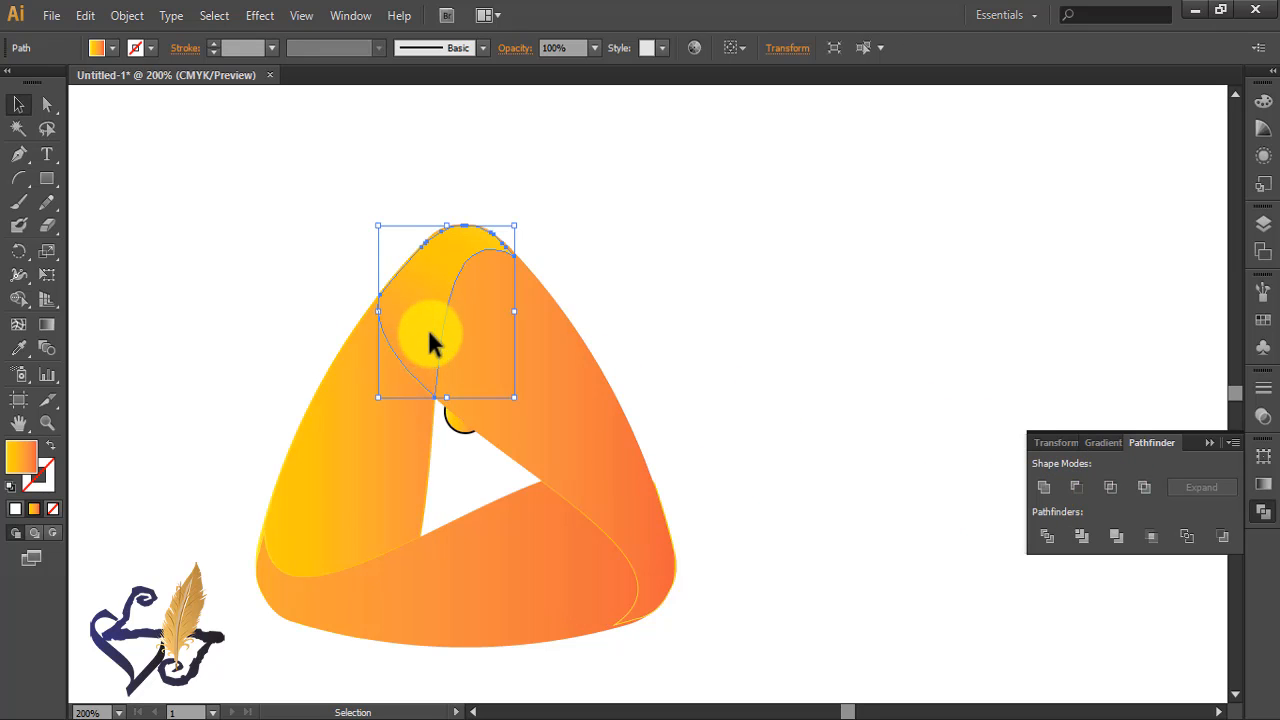
{"action": "left_click", "coordinate": [349, 476], "text": "shift"}
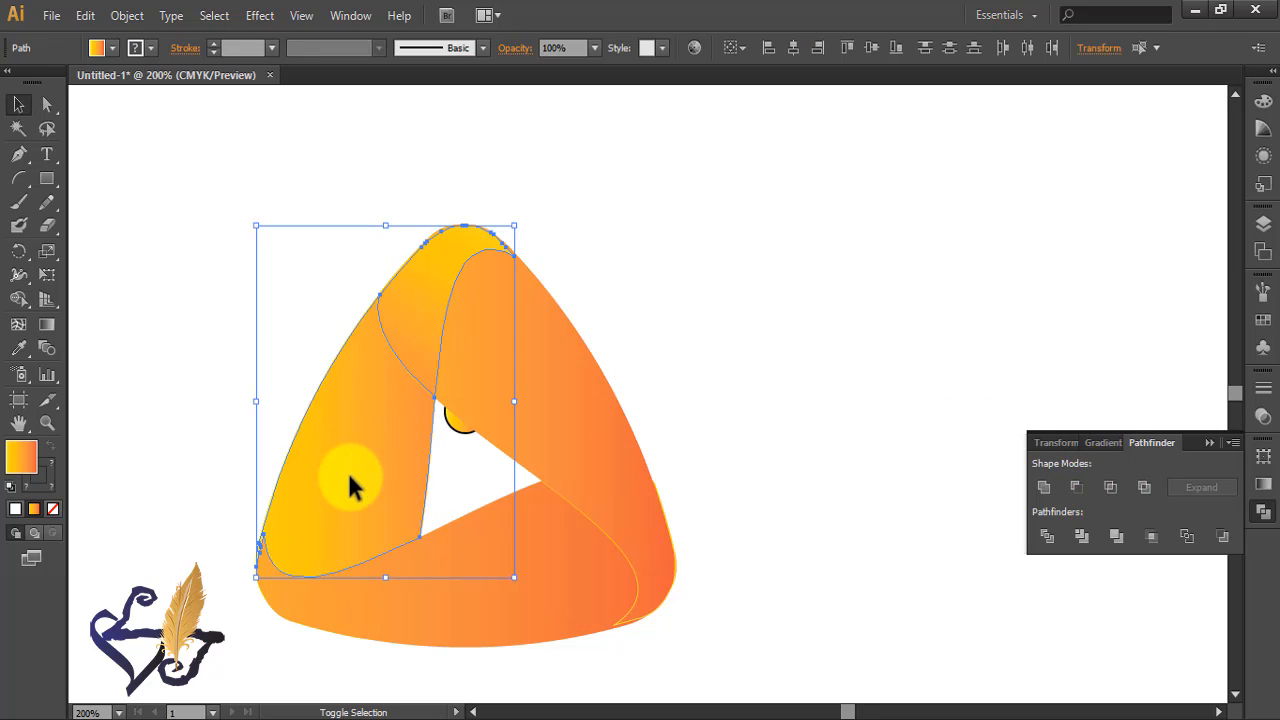
{"action": "left_click", "coordinate": [1045, 486]}
{"action": "left_click", "coordinate": [745, 425]}
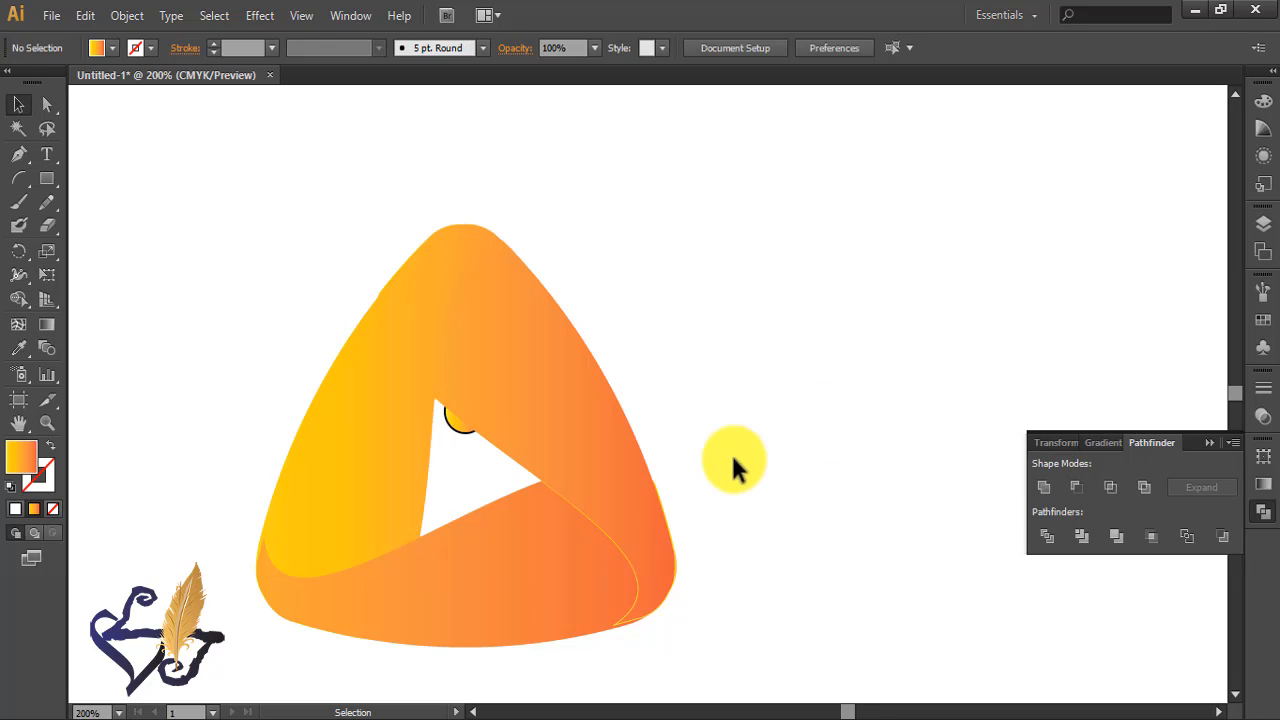
{"action": "left_click", "coordinate": [367, 496]}
{"action": "left_click", "coordinate": [414, 578]}
{"action": "left_click", "coordinate": [571, 480]}
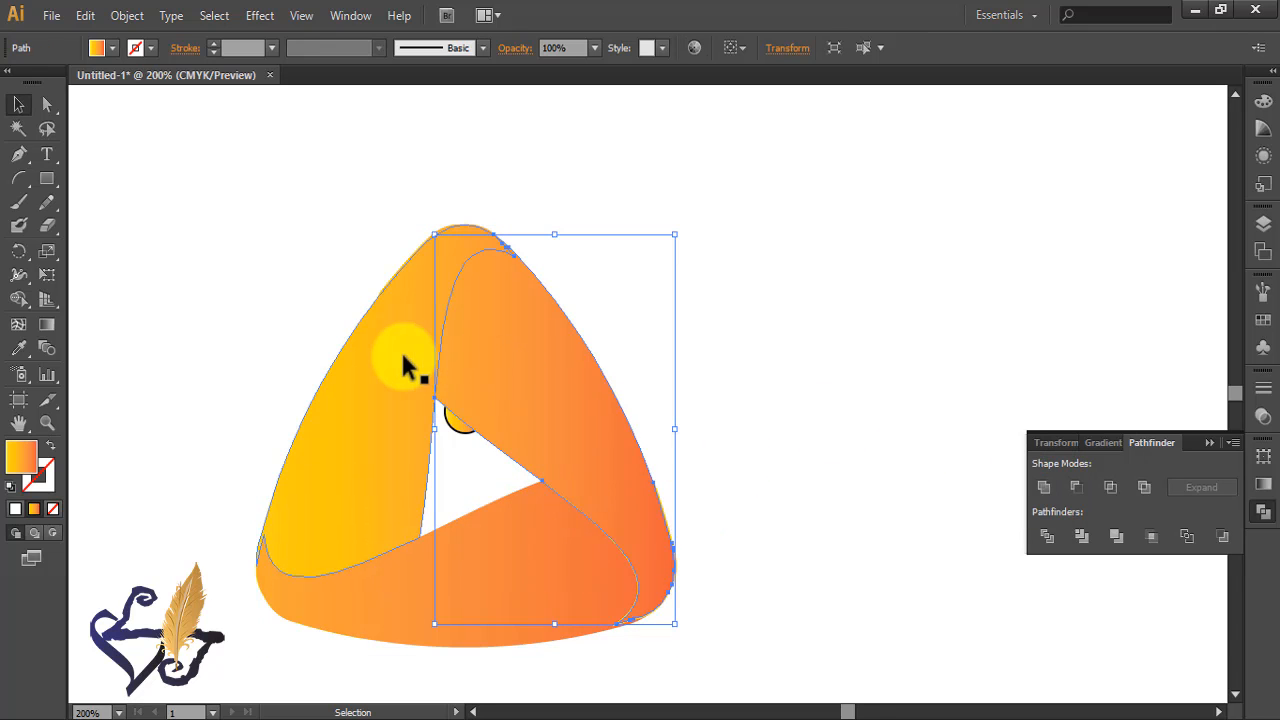
{"action": "left_click", "coordinate": [397, 368]}
{"action": "left_click", "coordinate": [540, 368]}
{"action": "left_click", "coordinate": [789, 316]}
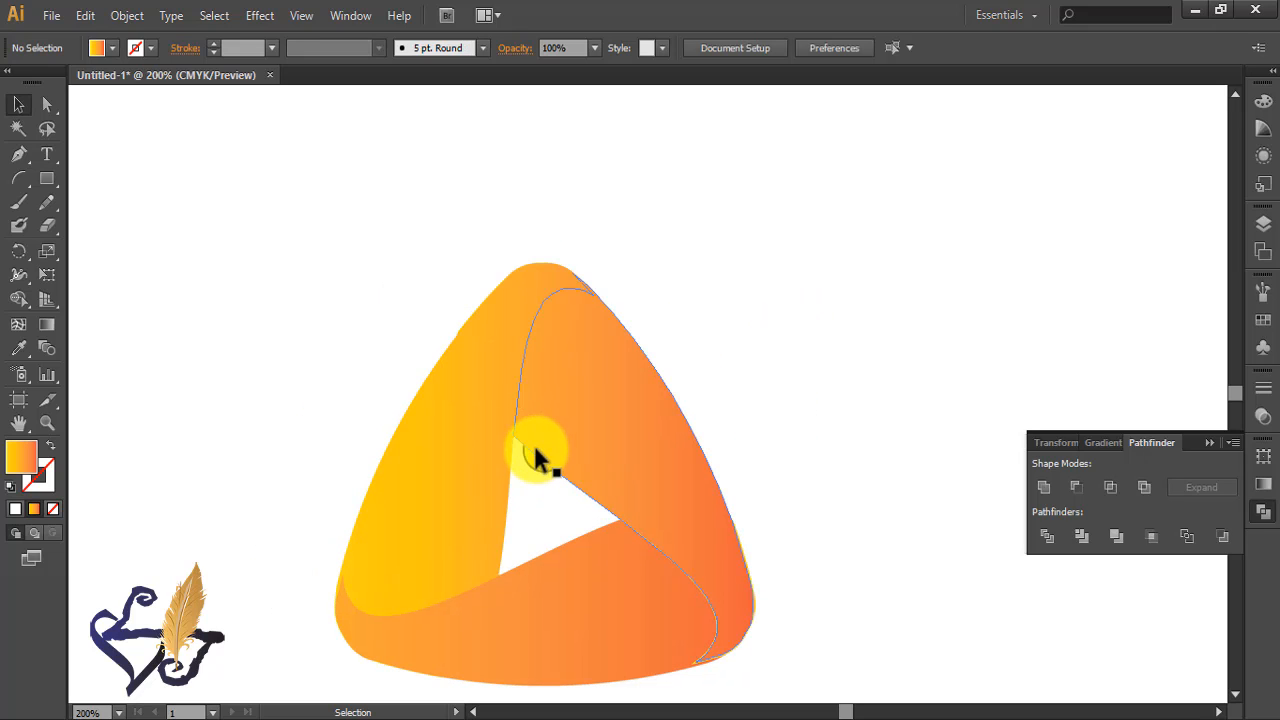
Remove the second-to-last color stop from the bottom band's gradient fill.
{"action": "left_click", "coordinate": [506, 608]}
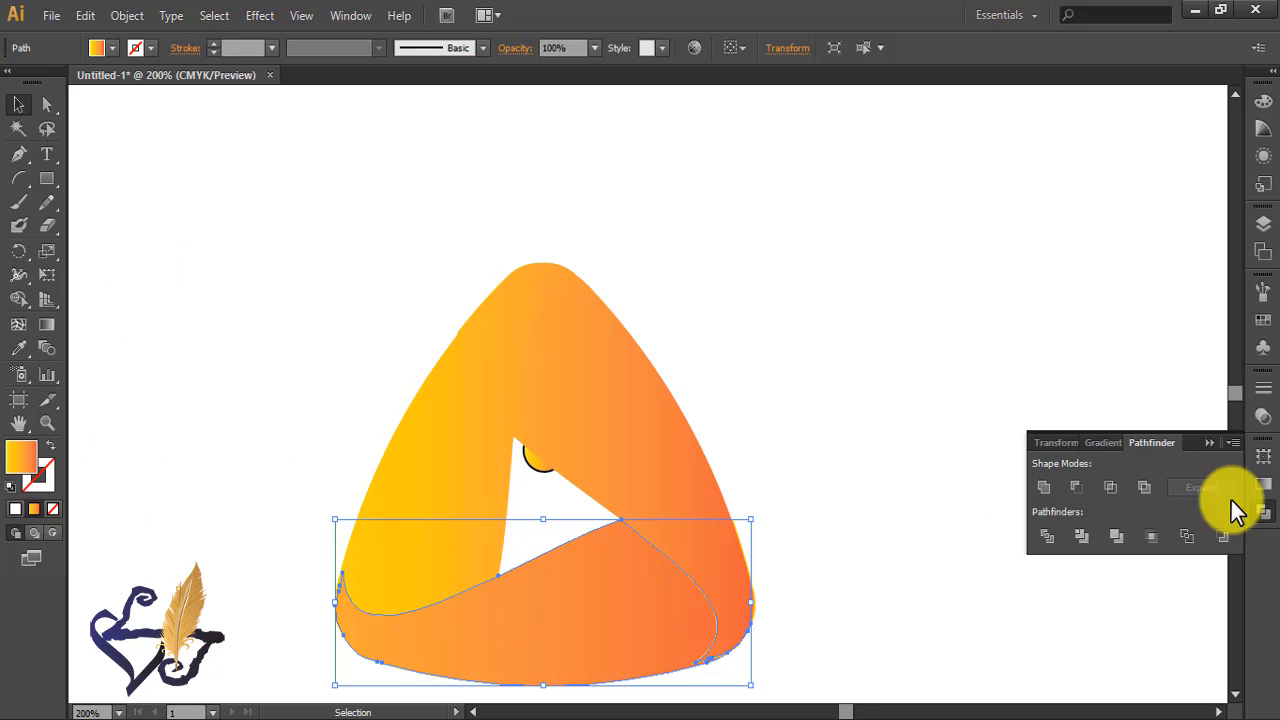
{"action": "left_click", "coordinate": [1262, 485]}
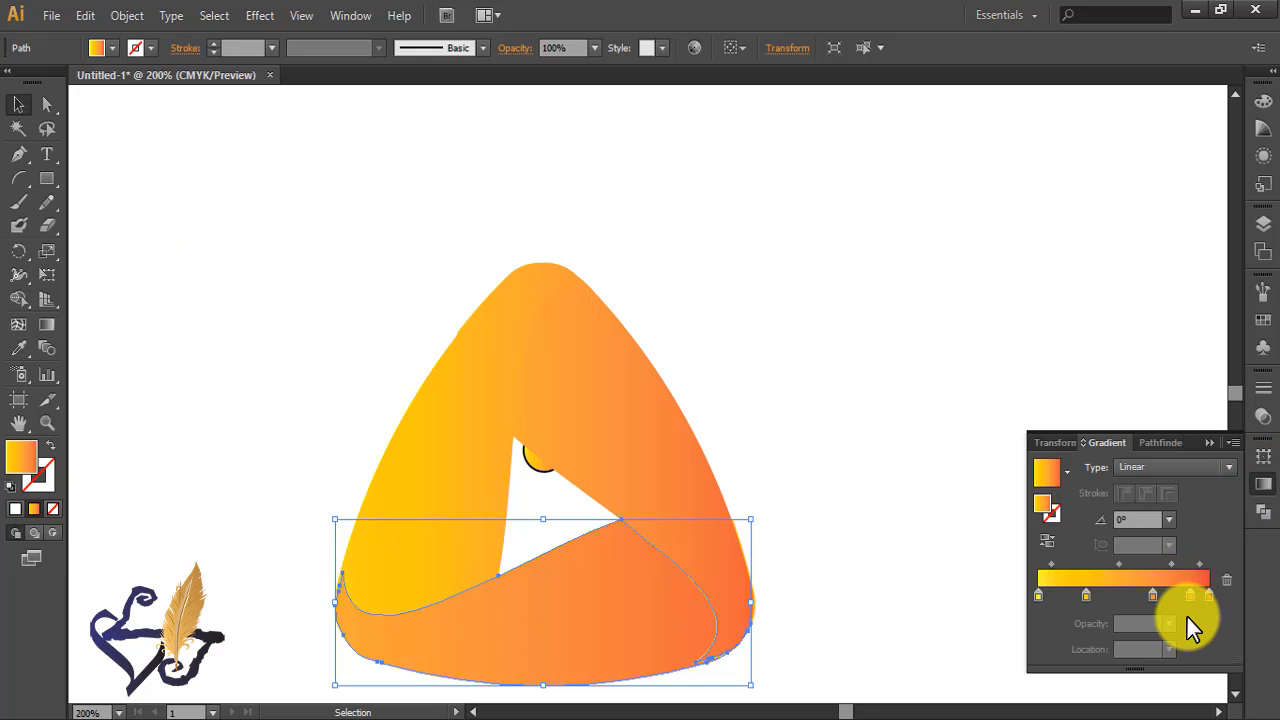
{"action": "left_click_drag", "start_coordinate": [1190, 596], "coordinate": [1196, 624]}
Color the end stop of the bottom band's gradient dark green and move the orange stop to 57.71%.
{"action": "left_click", "coordinate": [1208, 594]}
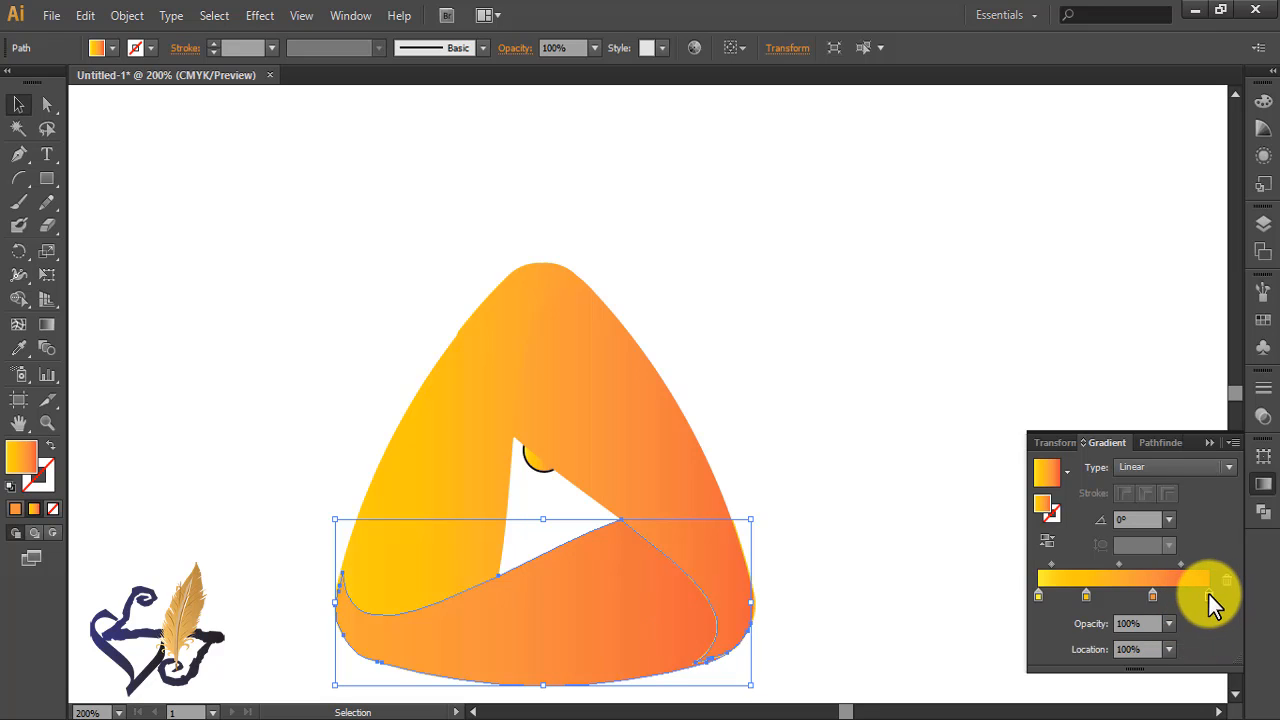
{"action": "double_click", "coordinate": [1208, 593]}
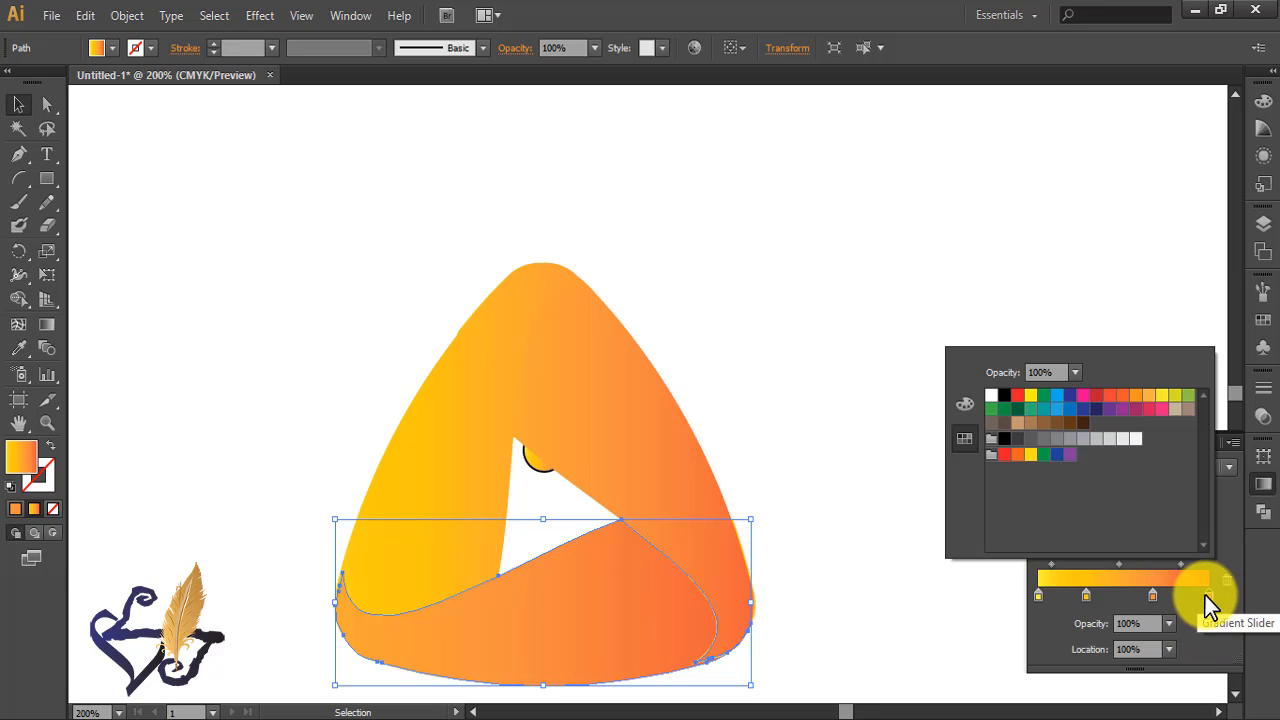
{"action": "left_click", "coordinate": [1007, 418]}
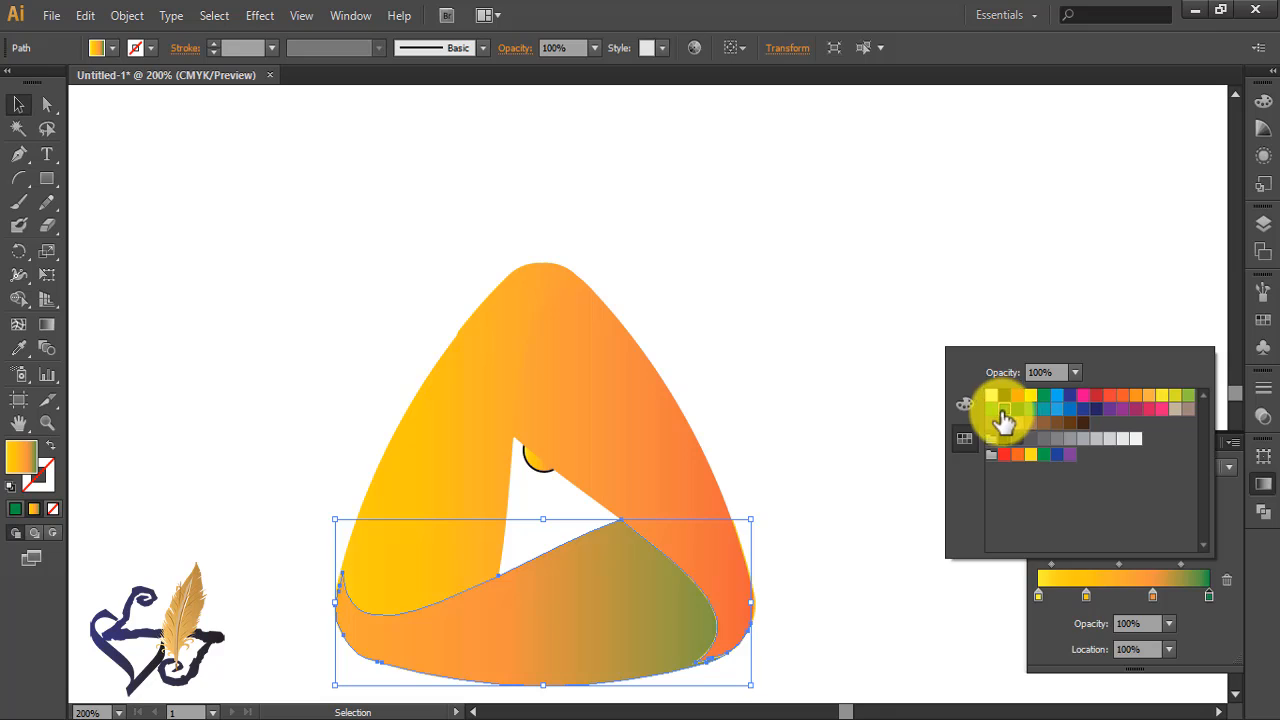
{"action": "left_click", "coordinate": [1151, 595]}
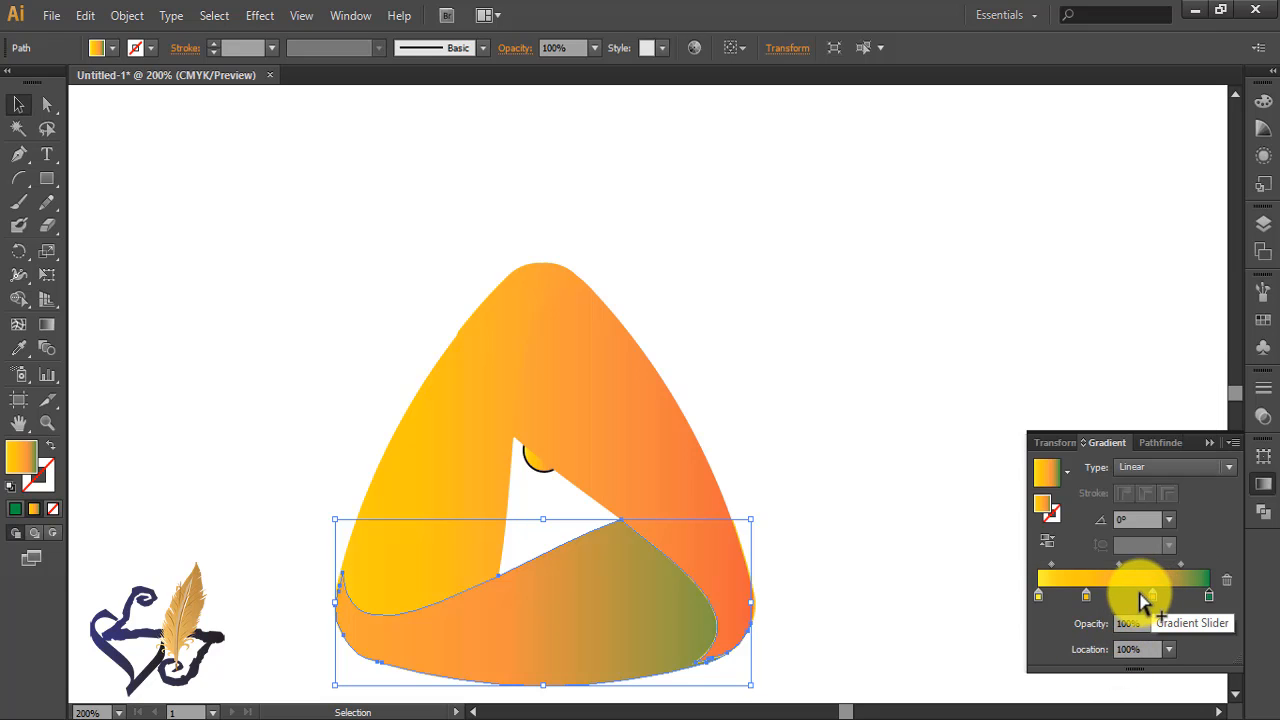
{"action": "left_click_drag", "start_coordinate": [1150, 594], "coordinate": [1134, 594]}
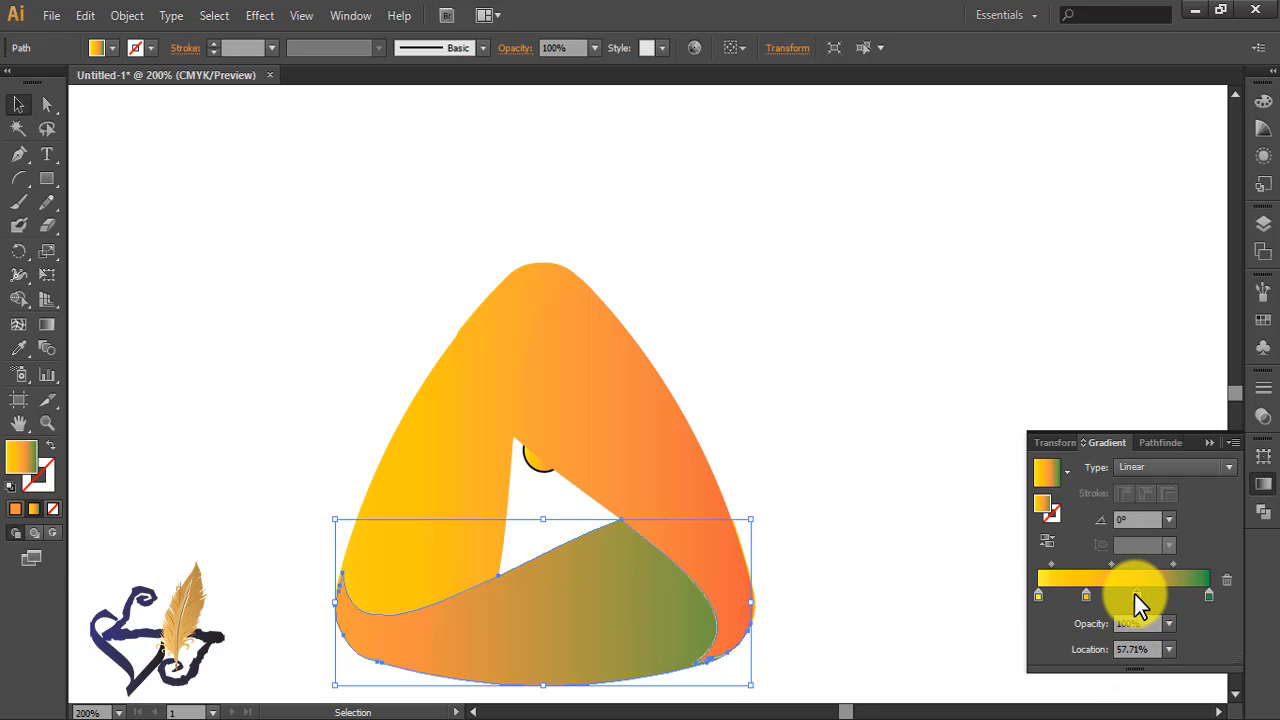
Move the last midpoint of the bottom band's gradient to 44.91% and remove the middle color stop from the right band's gradient.
{"action": "left_click", "coordinate": [1166, 564]}
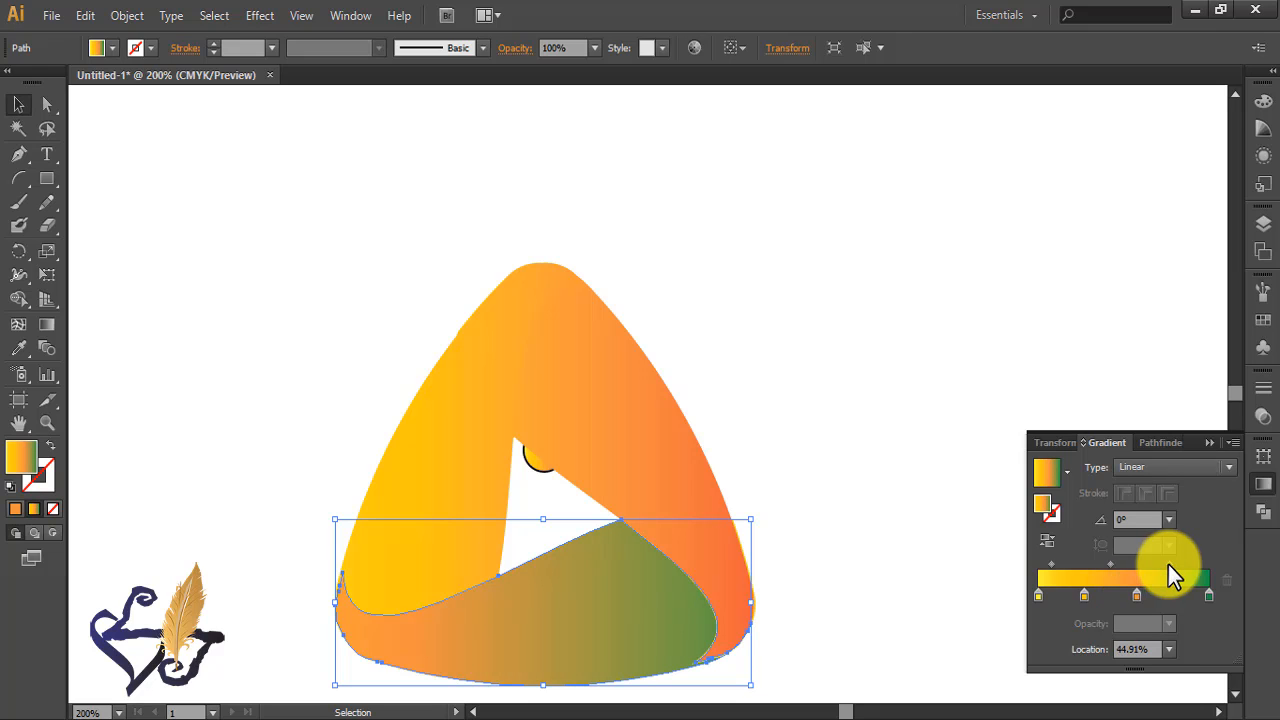
{"action": "left_click", "coordinate": [632, 451]}
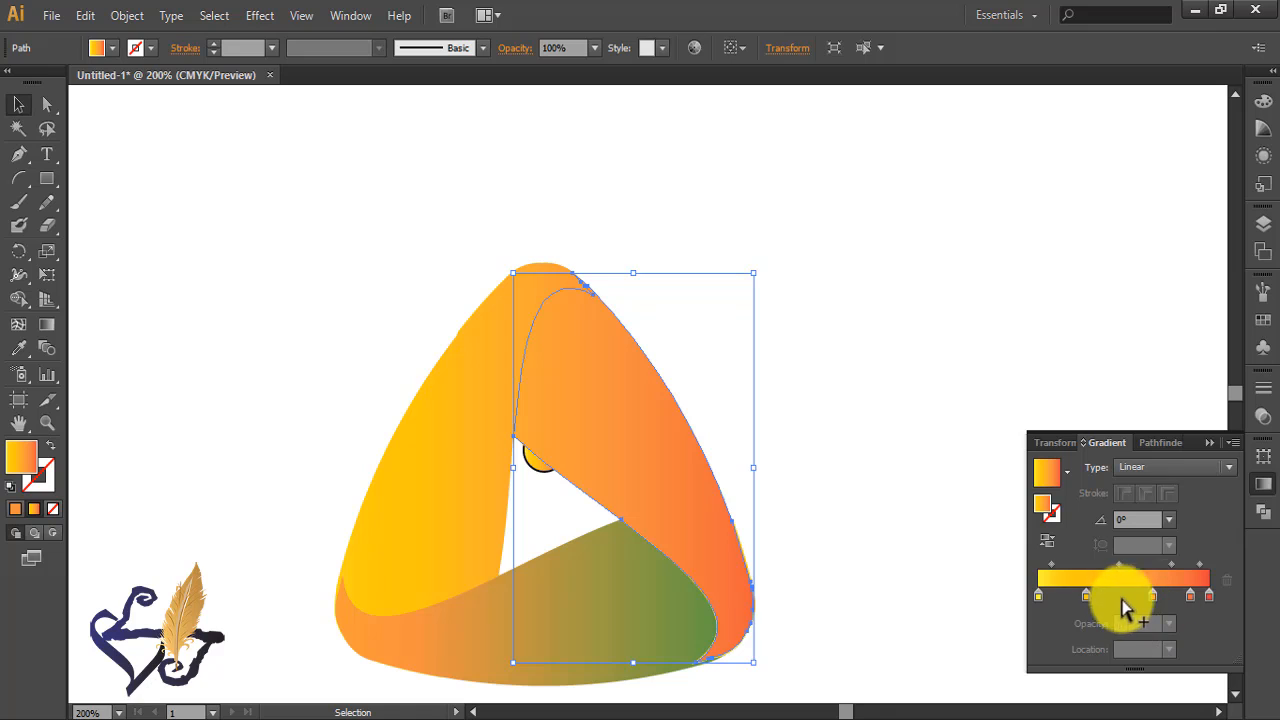
{"action": "left_click", "coordinate": [1176, 596]}
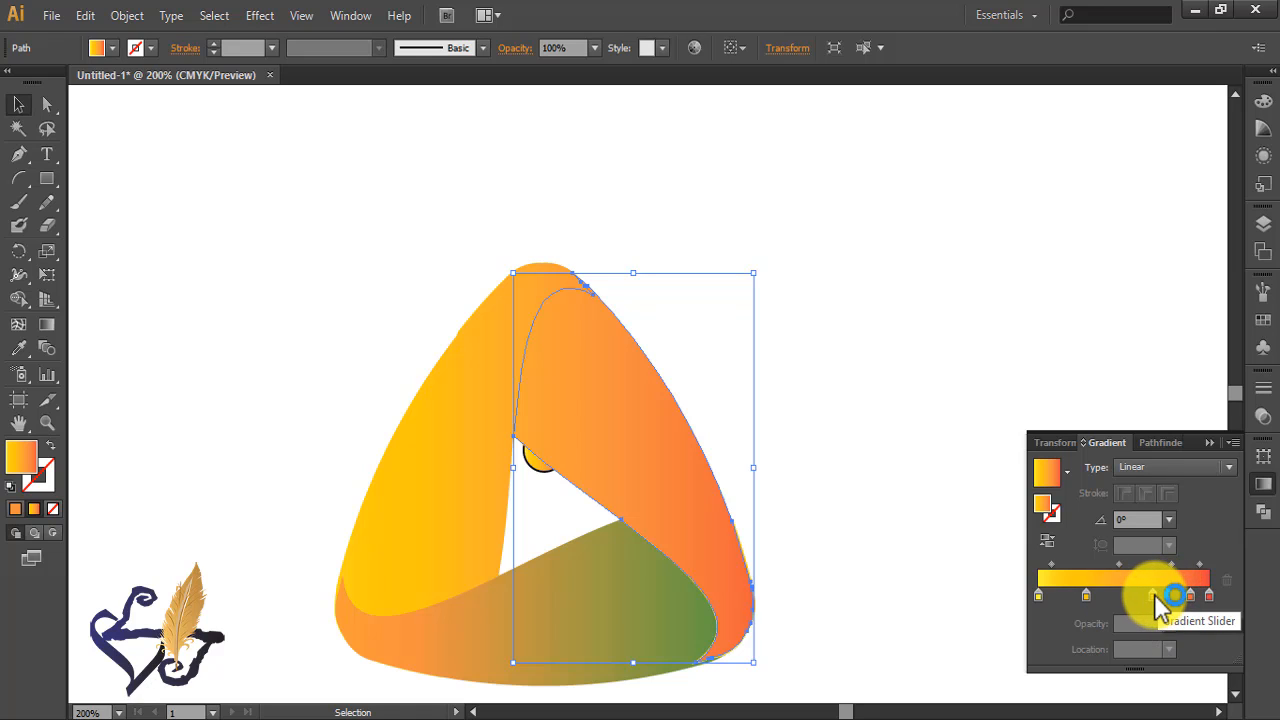
{"action": "left_click_drag", "start_coordinate": [1155, 595], "coordinate": [1154, 628]}
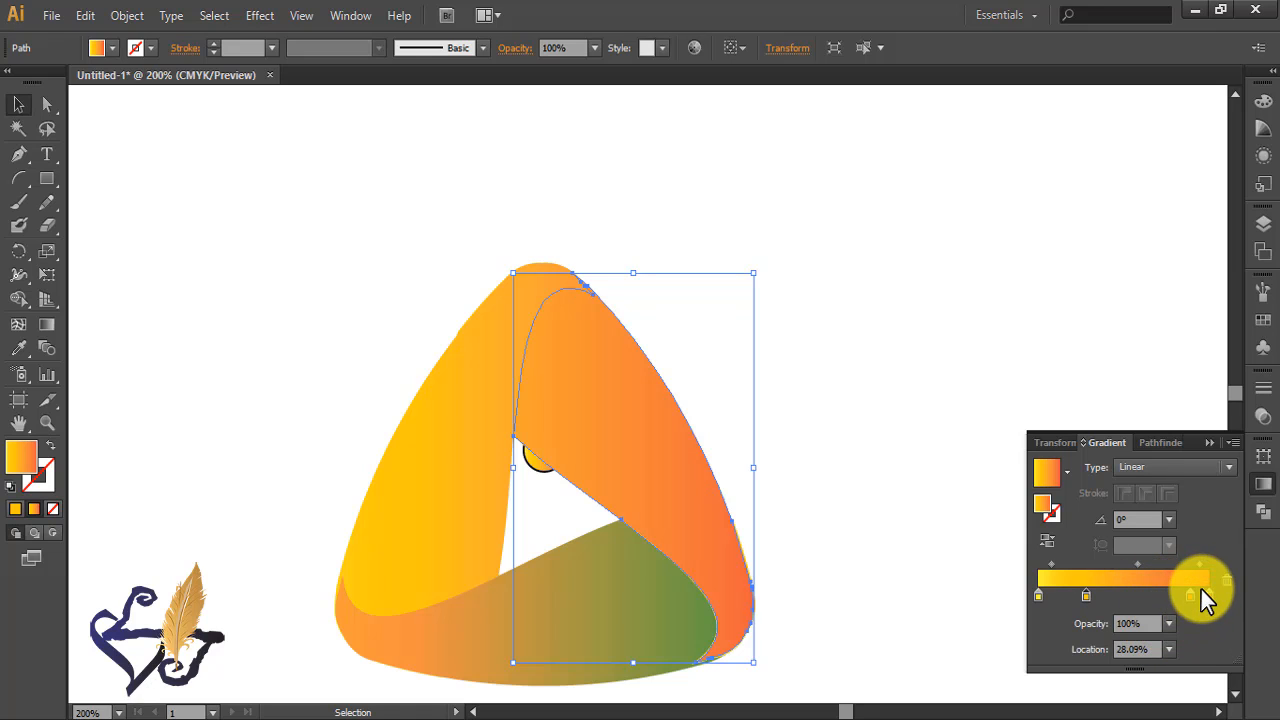
Color the second-to-last stop of the right band's gradient teal, place it at 74.25%, and deselect the band.
{"action": "left_click", "coordinate": [1189, 594]}
{"action": "double_click", "coordinate": [1187, 593]}
{"action": "left_click", "coordinate": [1058, 410]}
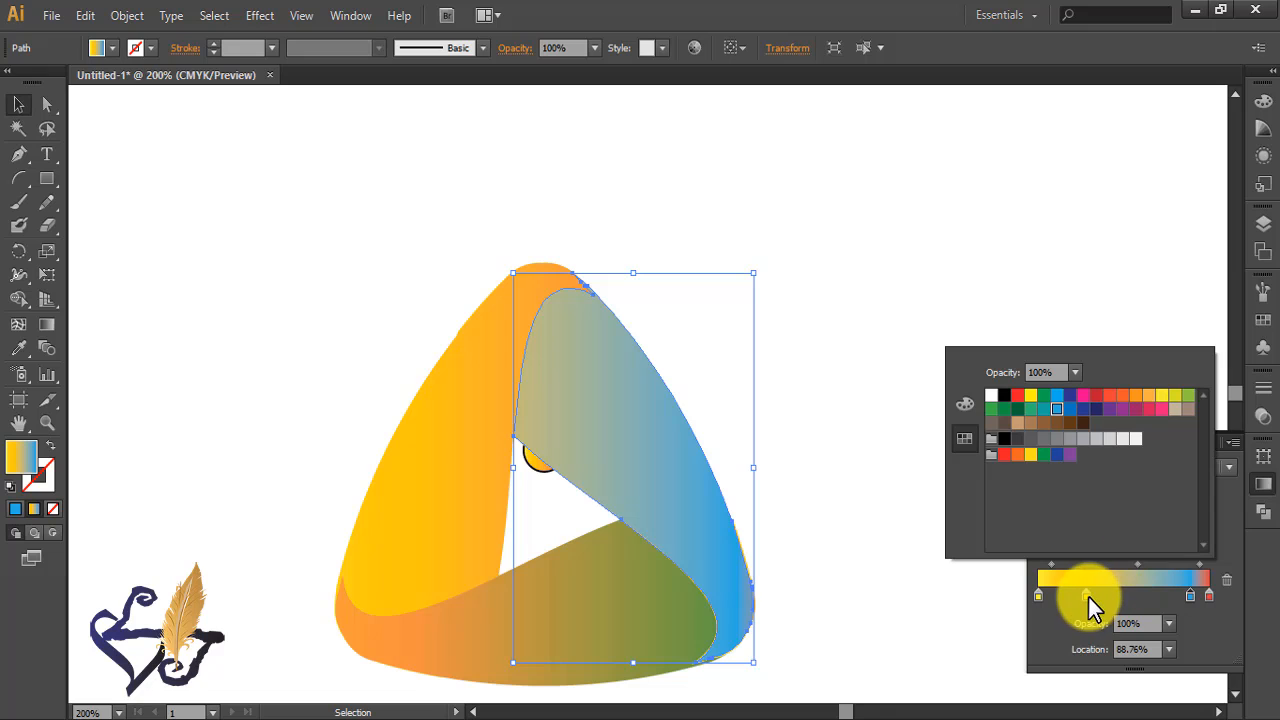
{"action": "left_click", "coordinate": [1086, 598]}
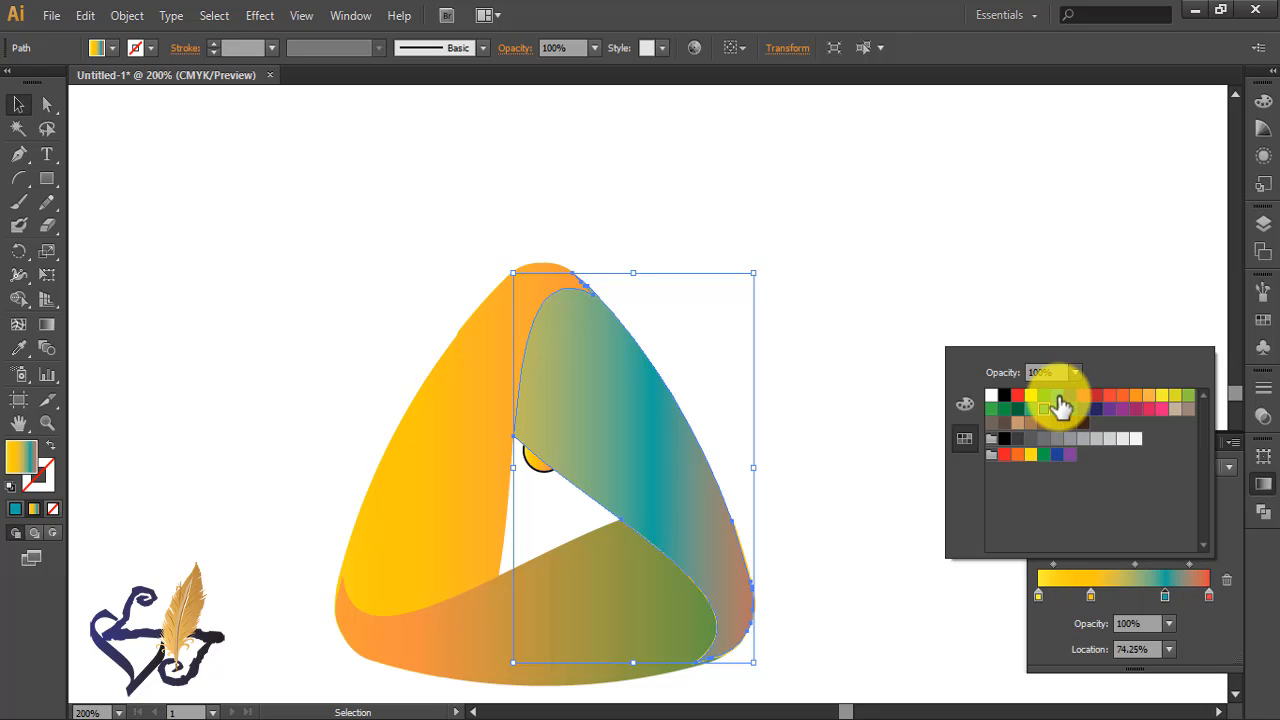
{"action": "left_click", "coordinate": [1058, 397]}
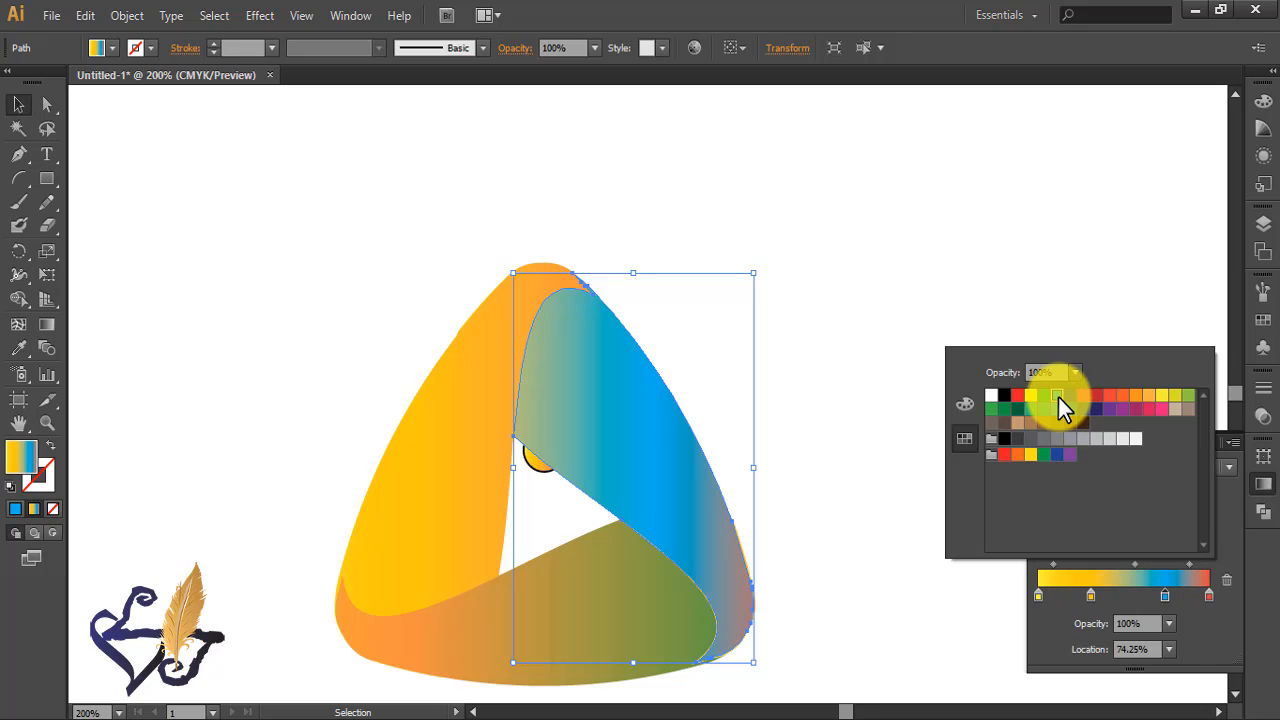
{"action": "left_click", "coordinate": [1045, 411]}
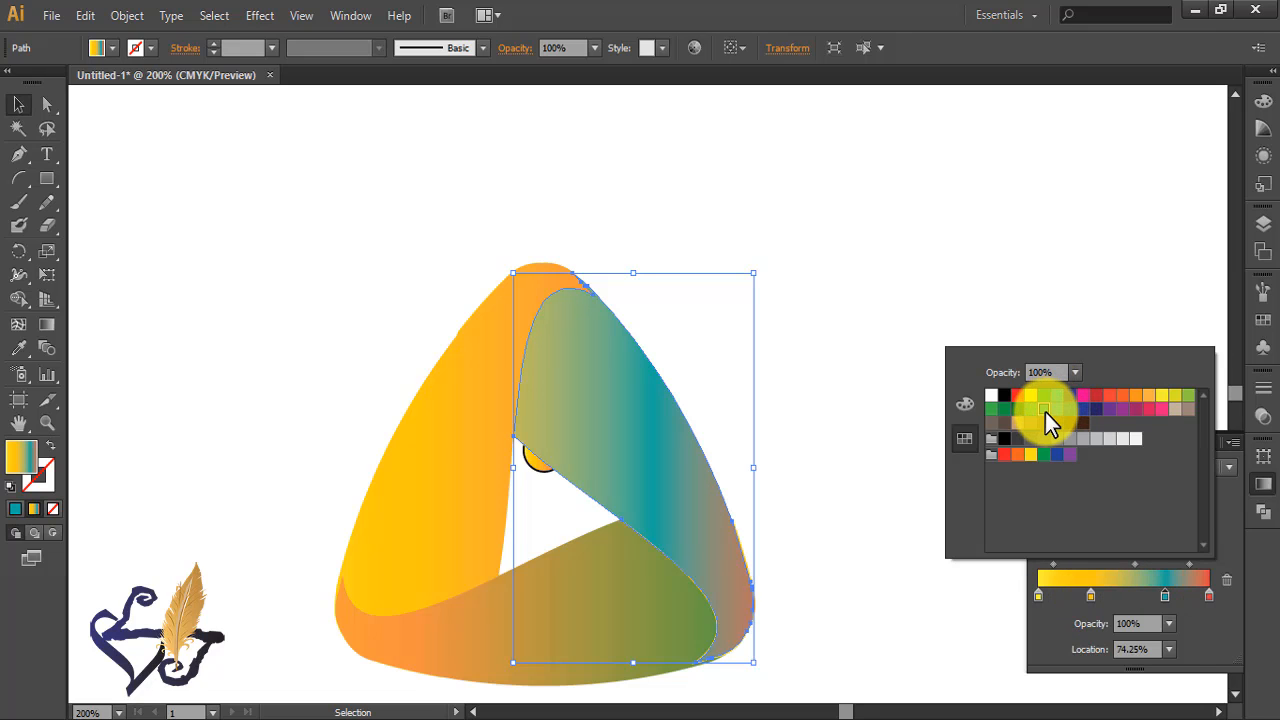
{"action": "left_click", "coordinate": [845, 342]}
Recolor the bottom band's gradient with a green stop and set the left band's second gradient stop to 23.25%.
{"action": "left_click", "coordinate": [489, 562]}
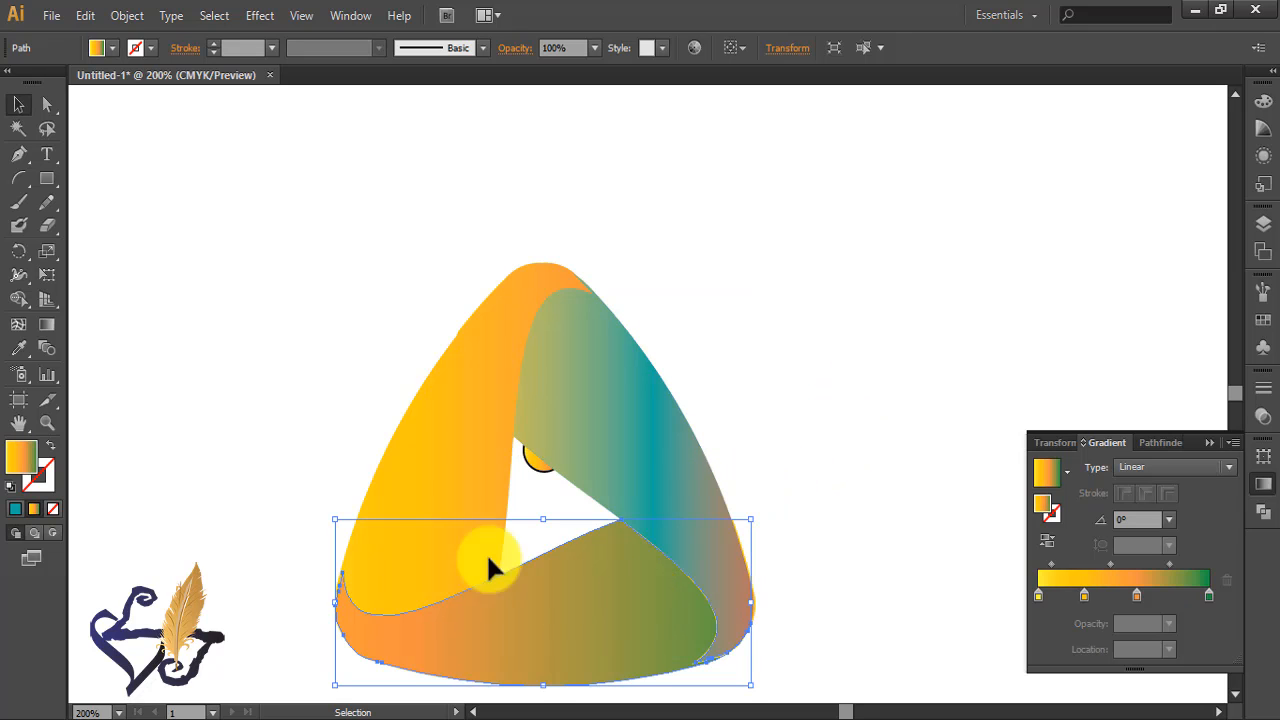
{"action": "left_click", "coordinate": [442, 521]}
{"action": "left_click", "coordinate": [813, 379]}
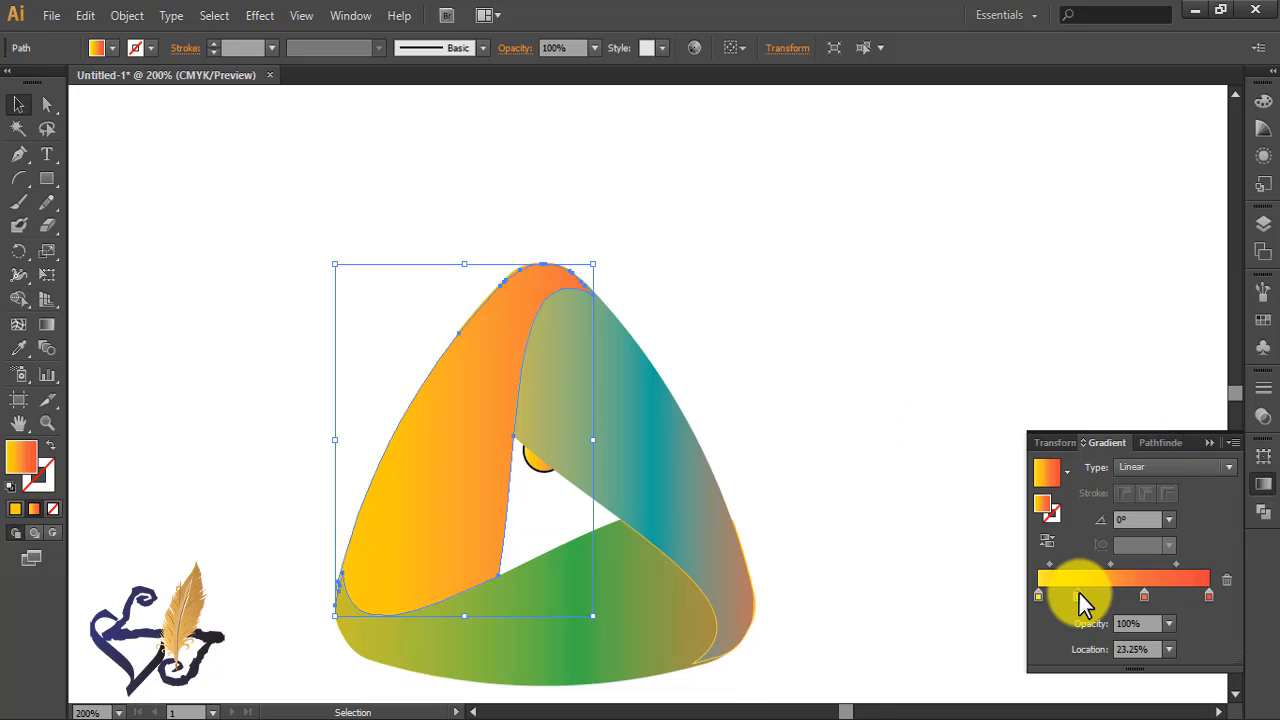
{"action": "left_click", "coordinate": [841, 515]}
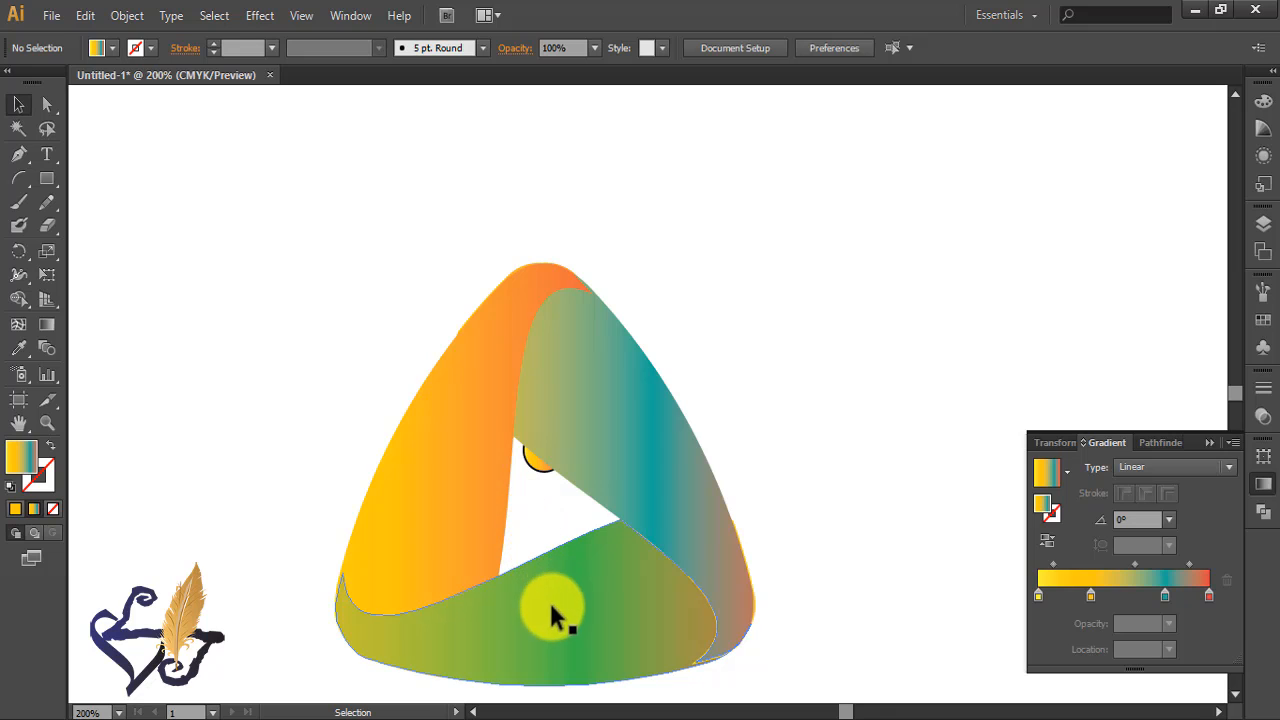
Select all three bands of the triangular logo and group them.
{"action": "left_click_drag", "start_coordinate": [567, 620], "coordinate": [569, 584]}
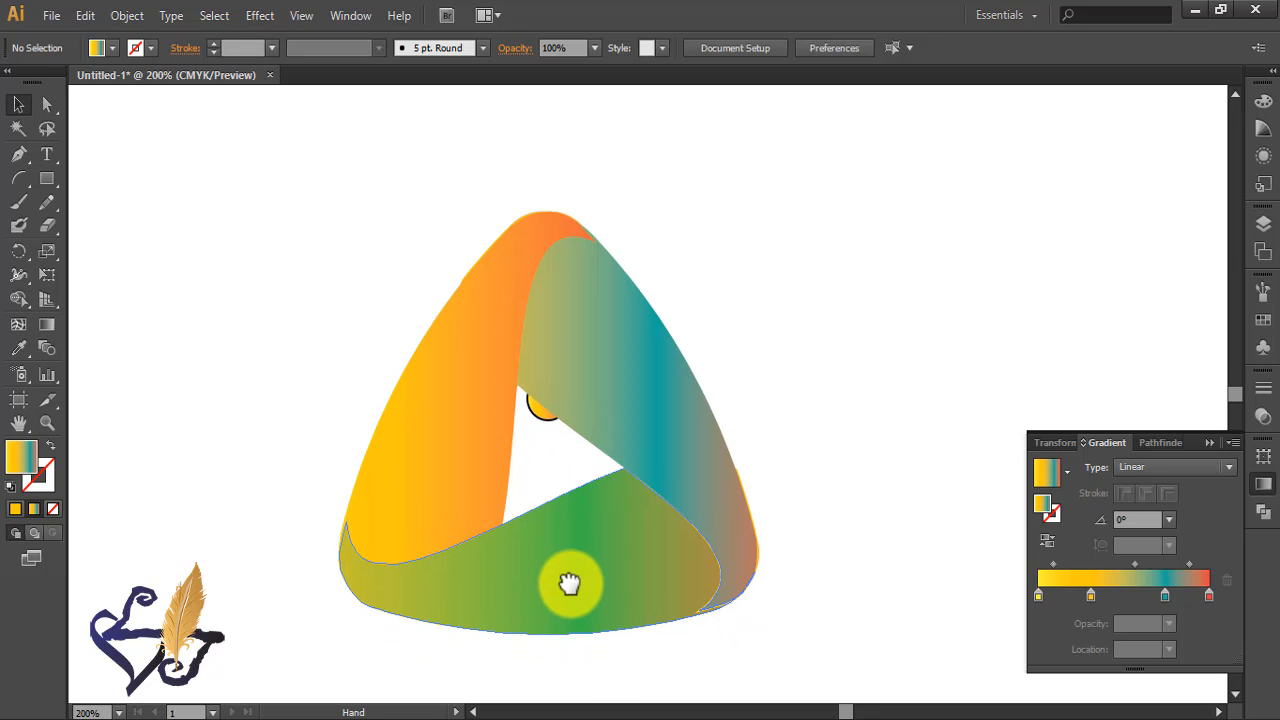
{"action": "left_click_drag", "start_coordinate": [251, 143], "coordinate": [792, 578]}
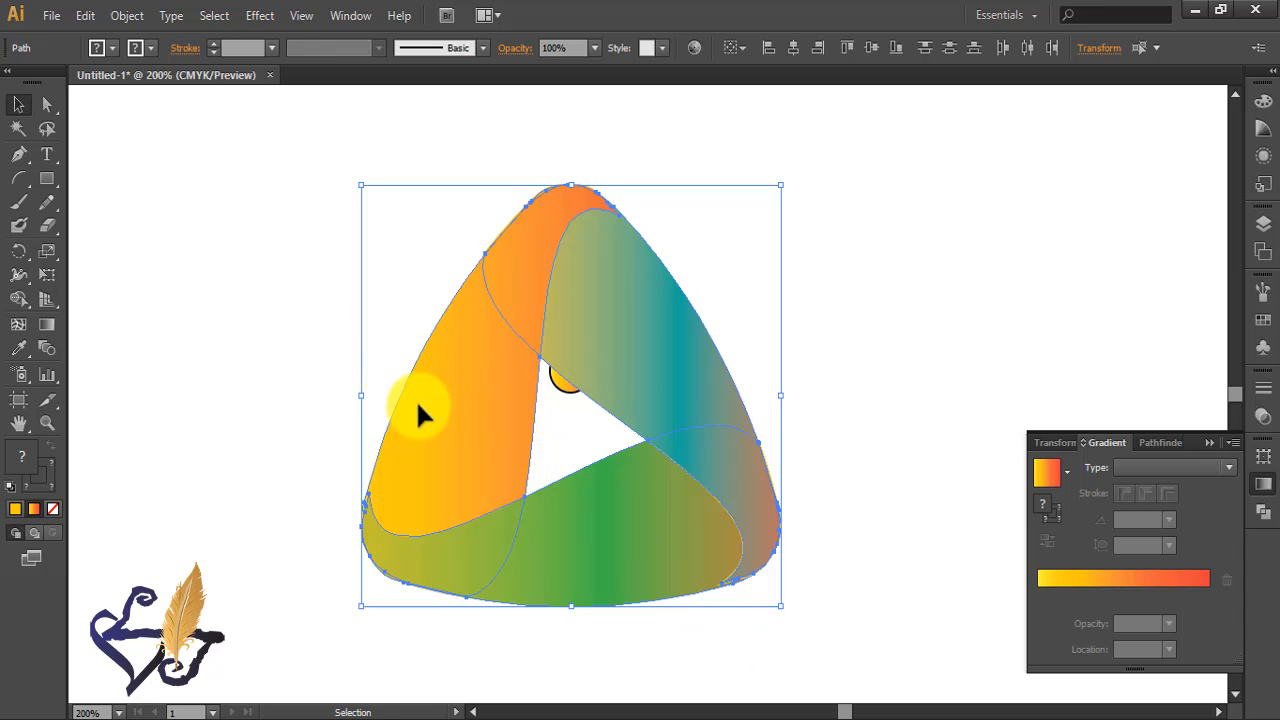
{"action": "key", "text": "ctrl+g"}
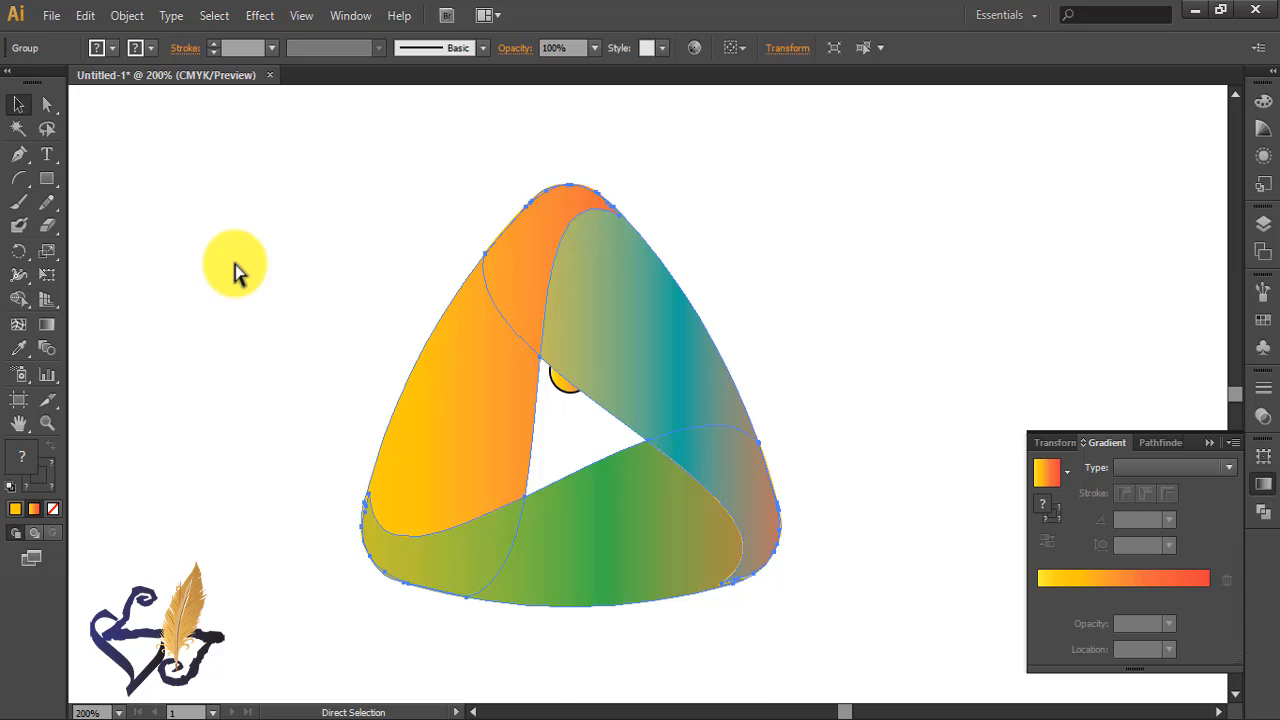
Align the band group and the small circle on their vertical centers and ungroup the bands.
{"action": "left_click_drag", "start_coordinate": [308, 232], "coordinate": [793, 556]}
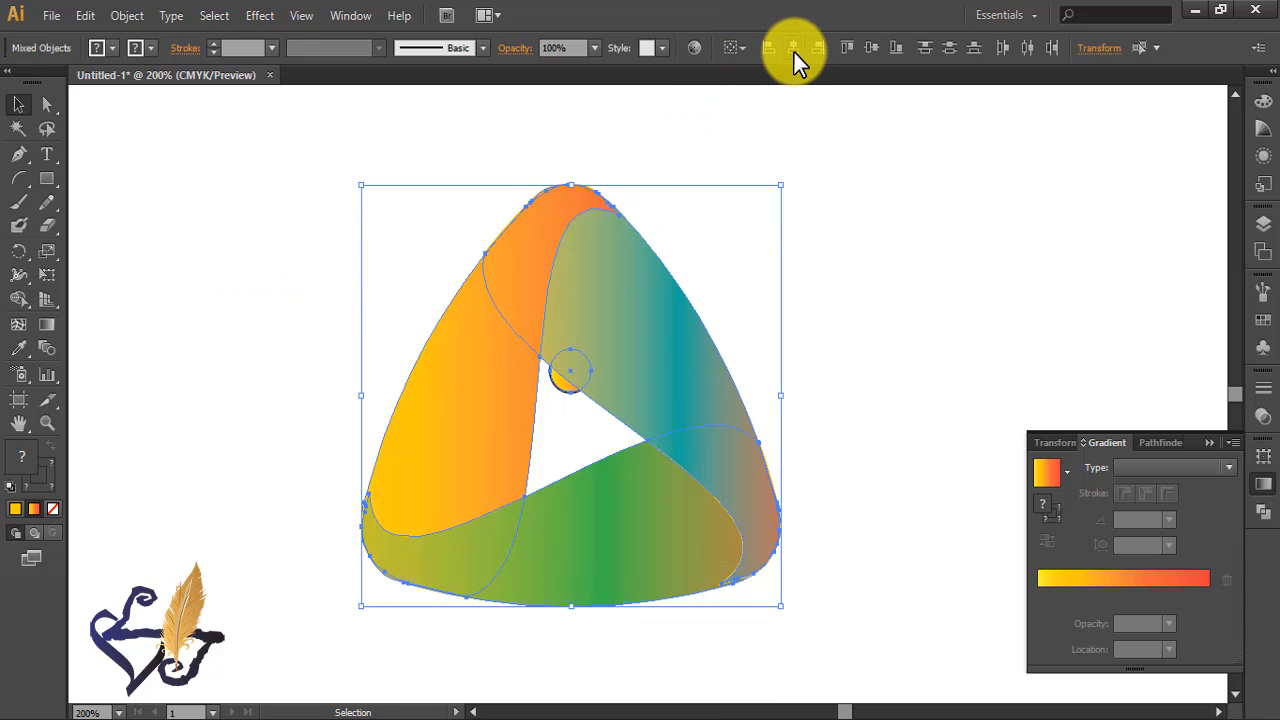
{"action": "left_click", "coordinate": [866, 47]}
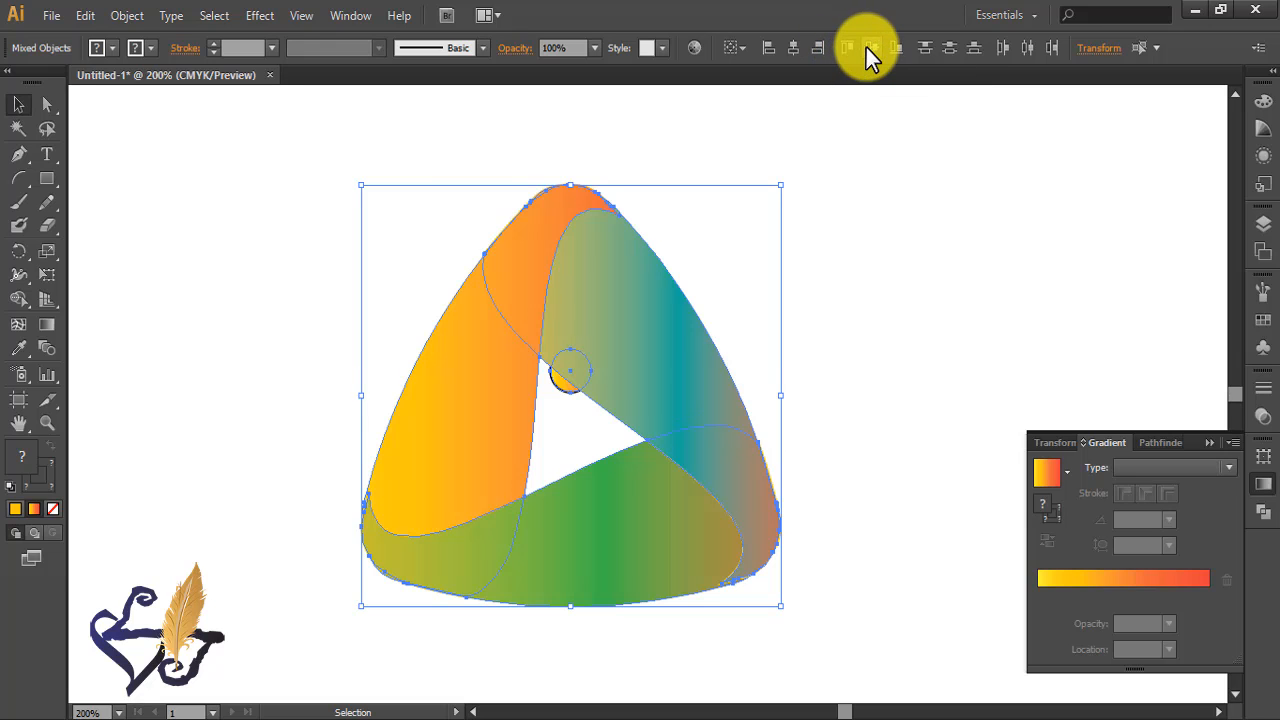
{"action": "left_click", "coordinate": [865, 268]}
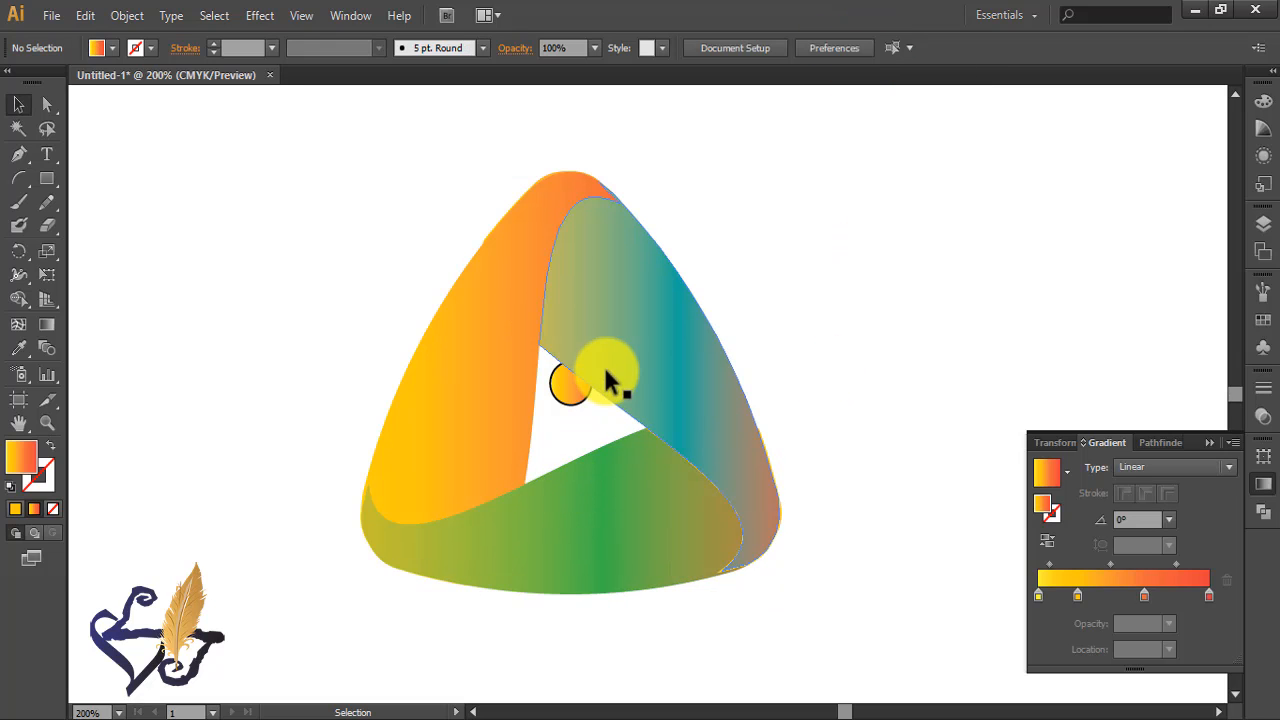
{"action": "left_click", "coordinate": [450, 360]}
{"action": "right_click", "coordinate": [450, 361]}
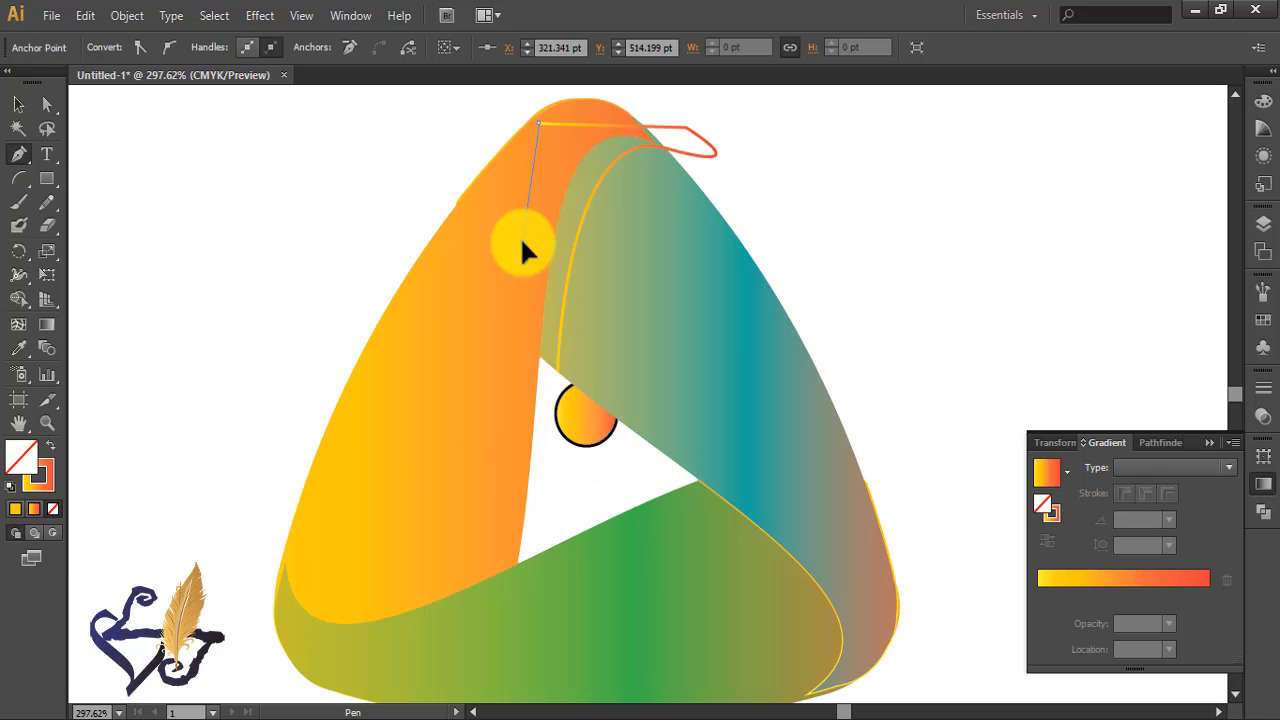
Close the Pen tool shape over the inner upper edge of the right band and swap its gradient stroke to the fill.
{"action": "left_click_drag", "start_coordinate": [523, 249], "coordinate": [519, 354]}
{"action": "left_click", "coordinate": [517, 352]}
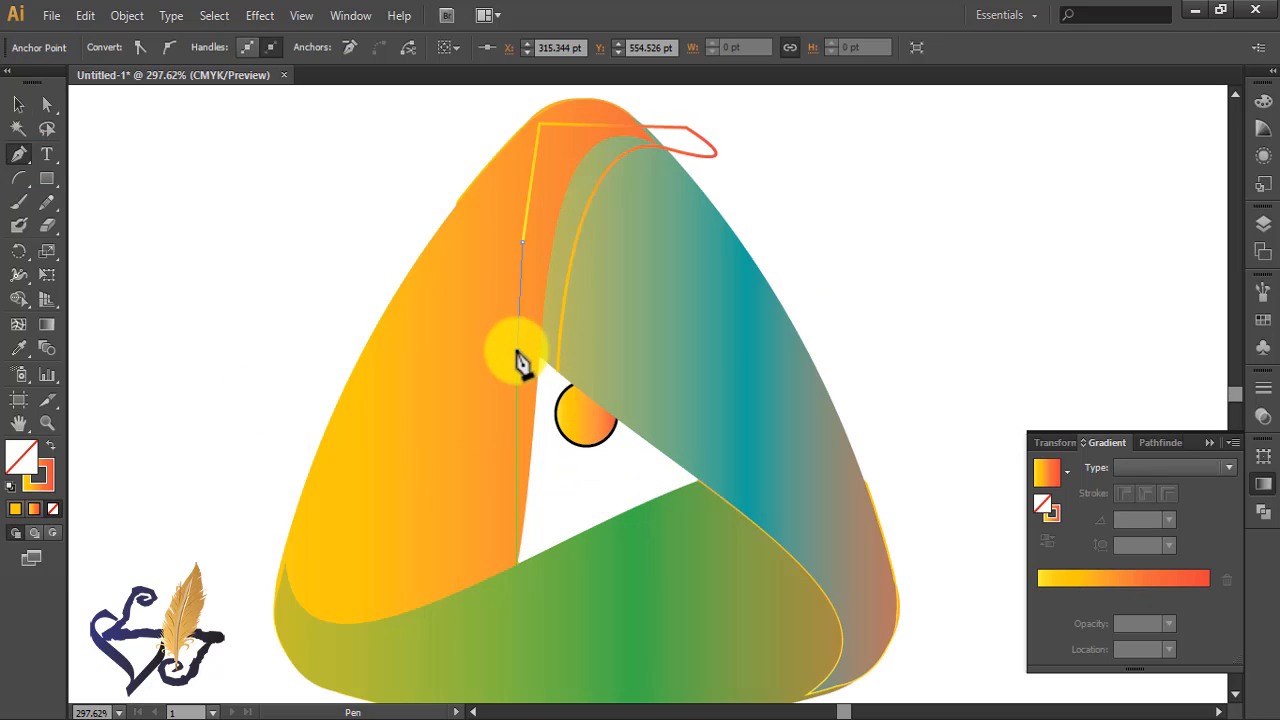
{"action": "left_click", "coordinate": [558, 370]}
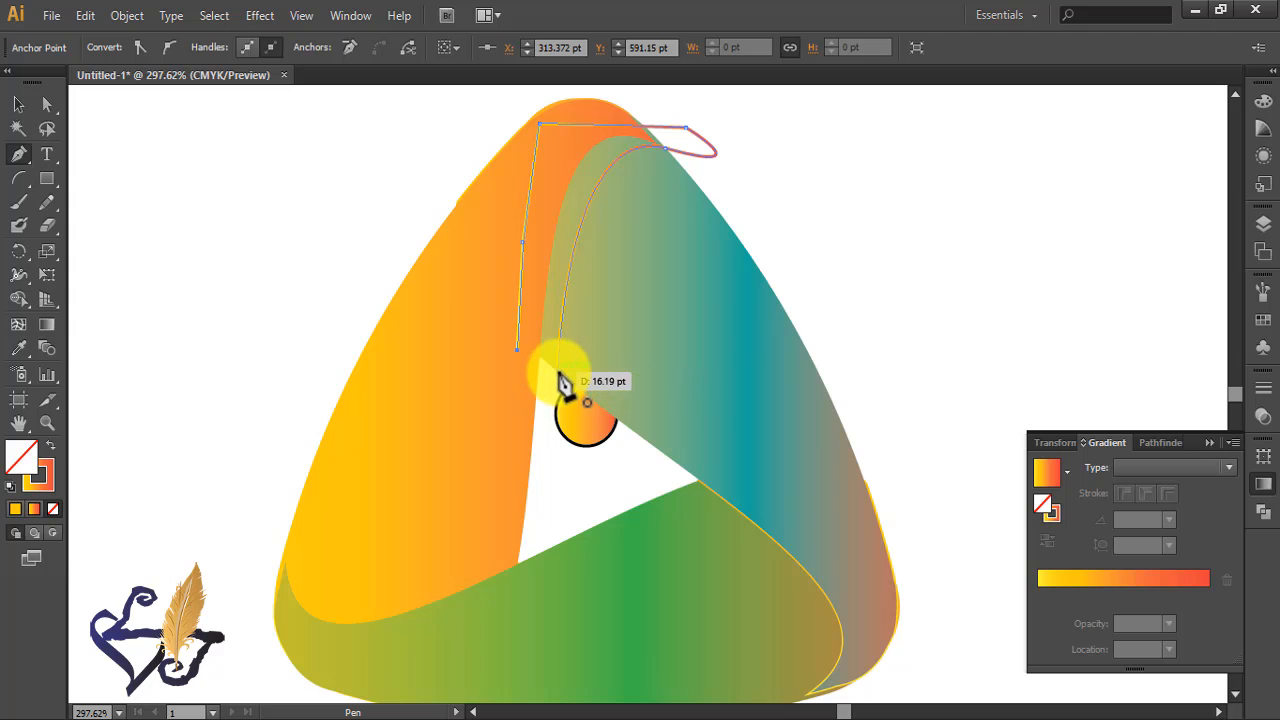
{"action": "left_click", "coordinate": [50, 446]}
{"action": "key", "text": "v"}
{"action": "left_click", "coordinate": [160, 358]}
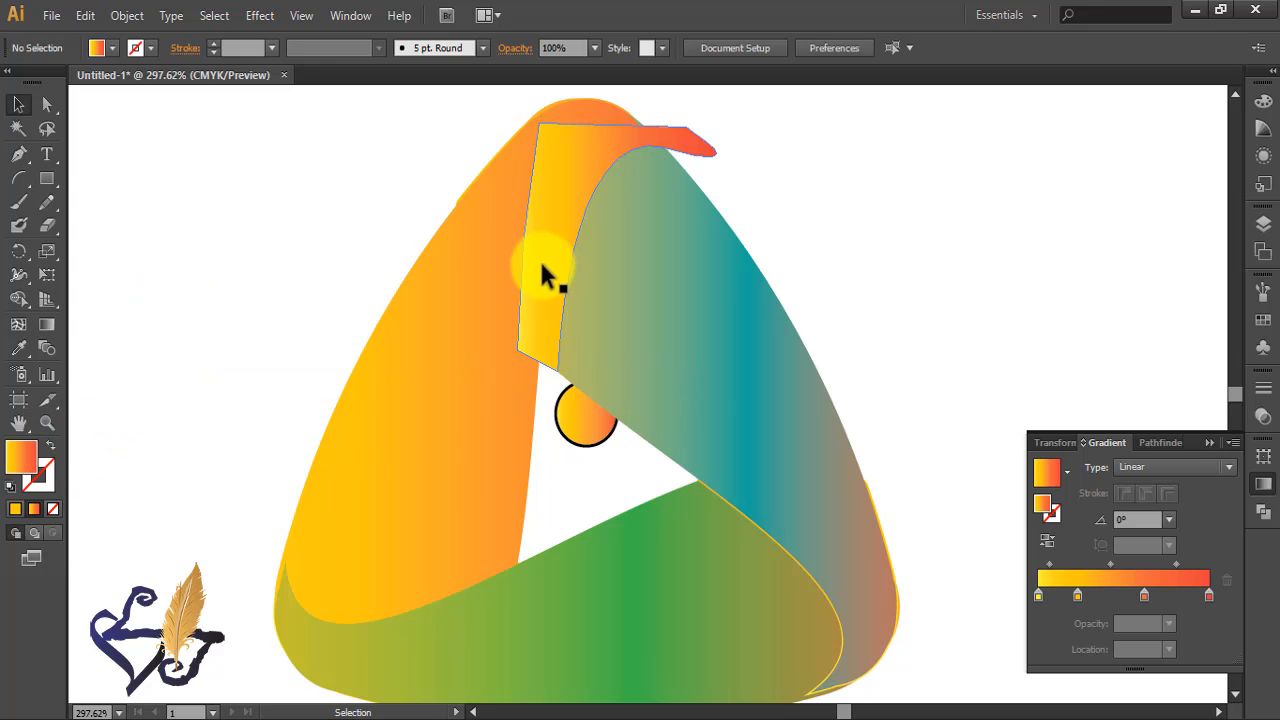
Place a copy of the pen-drawn shape and the right band beside the logo, and delete the original pen-drawn shape.
{"action": "left_click", "coordinate": [540, 266]}
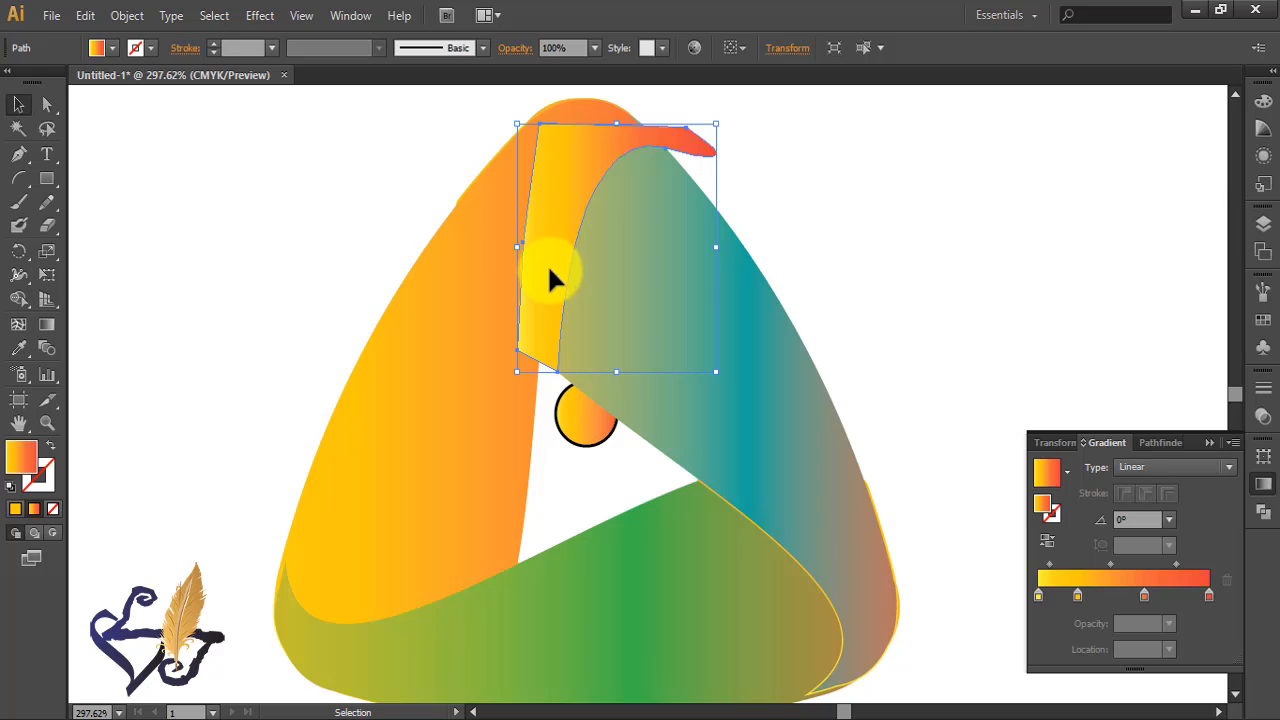
{"action": "left_click", "coordinate": [729, 413], "text": "shift"}
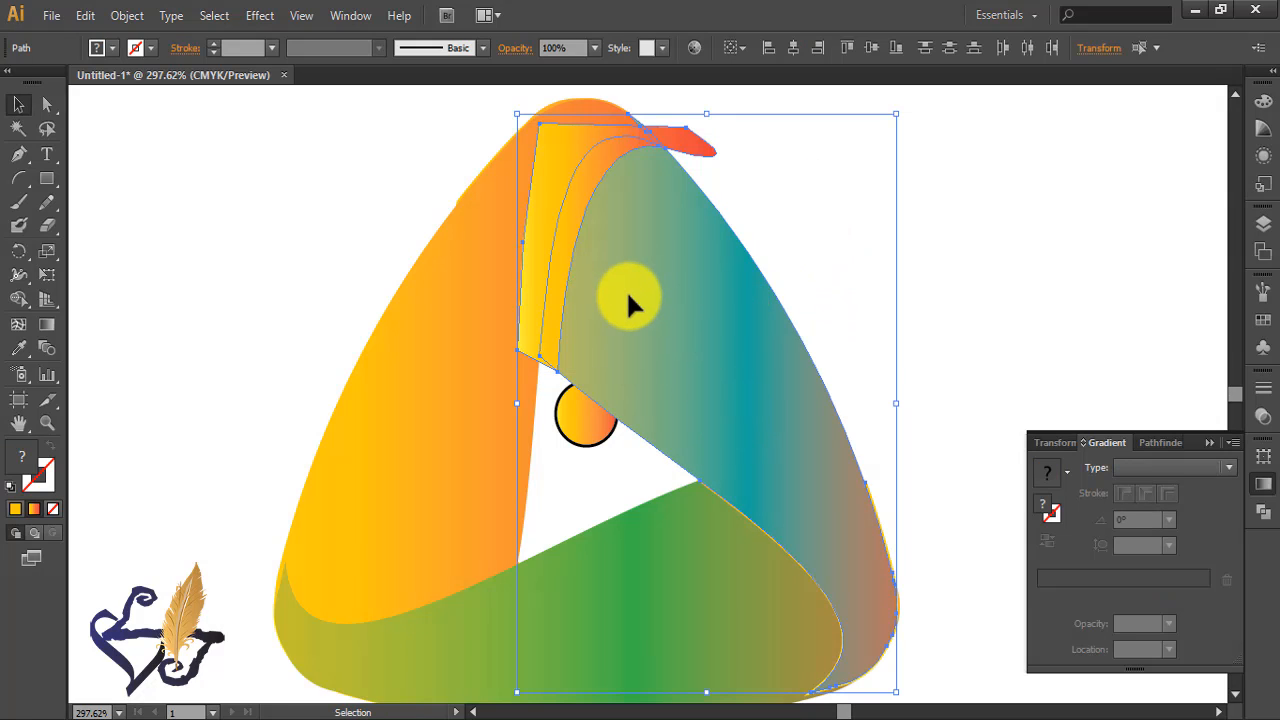
{"action": "left_click_drag", "start_coordinate": [630, 297], "coordinate": [939, 296]}
{"action": "left_click", "coordinate": [551, 209]}
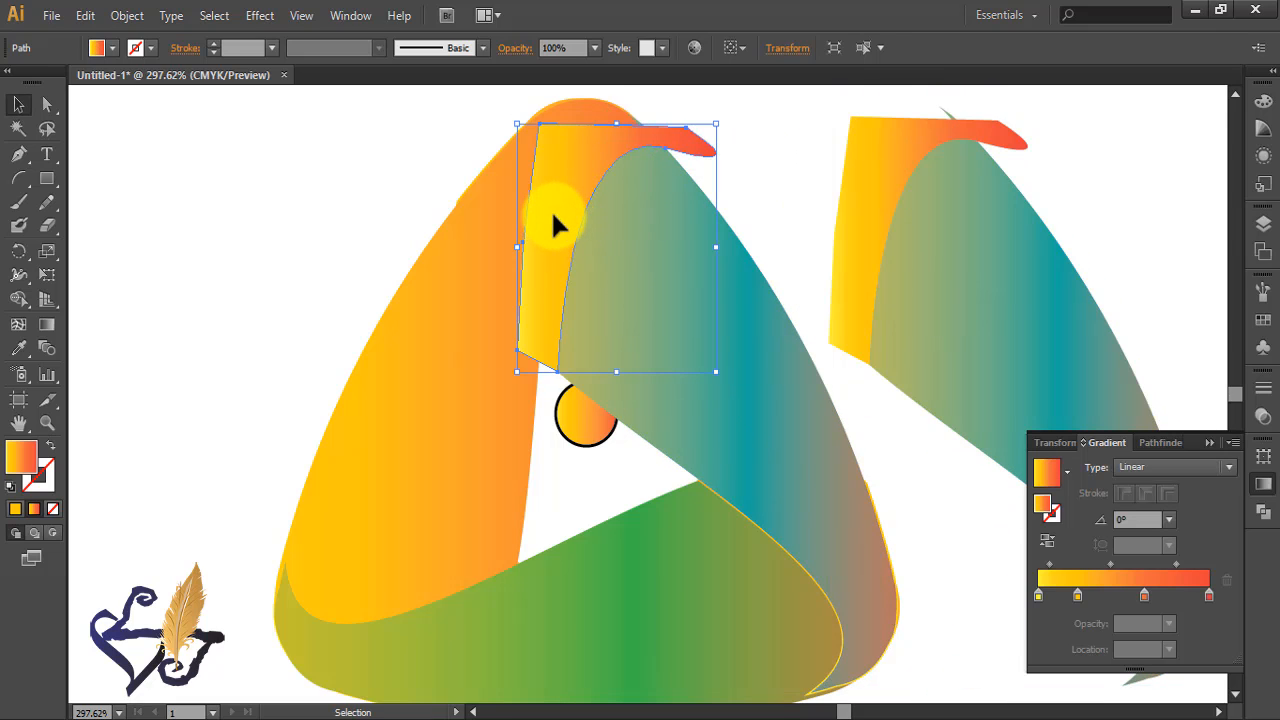
{"action": "key", "text": "Delete"}
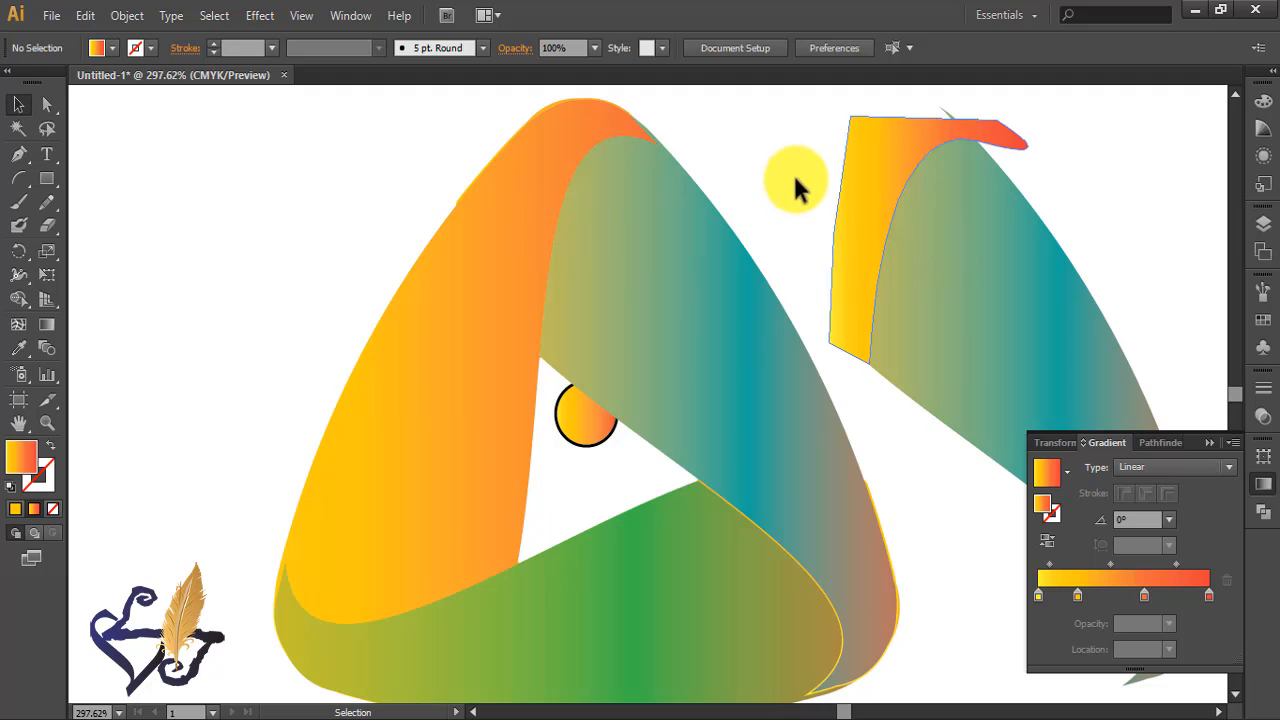
Divide the copied pen-drawn shape and band with Pathfinder and ungroup the resulting pieces.
{"action": "left_click_drag", "start_coordinate": [802, 186], "coordinate": [952, 266]}
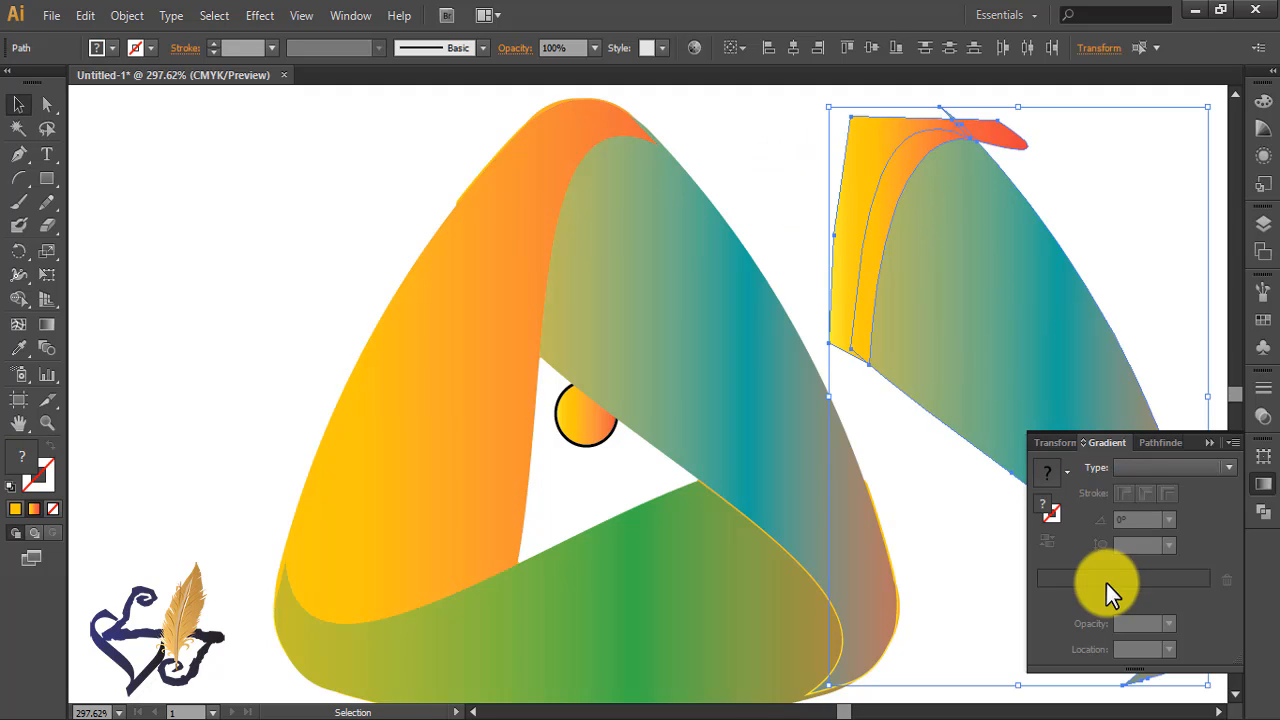
{"action": "left_click", "coordinate": [1262, 510]}
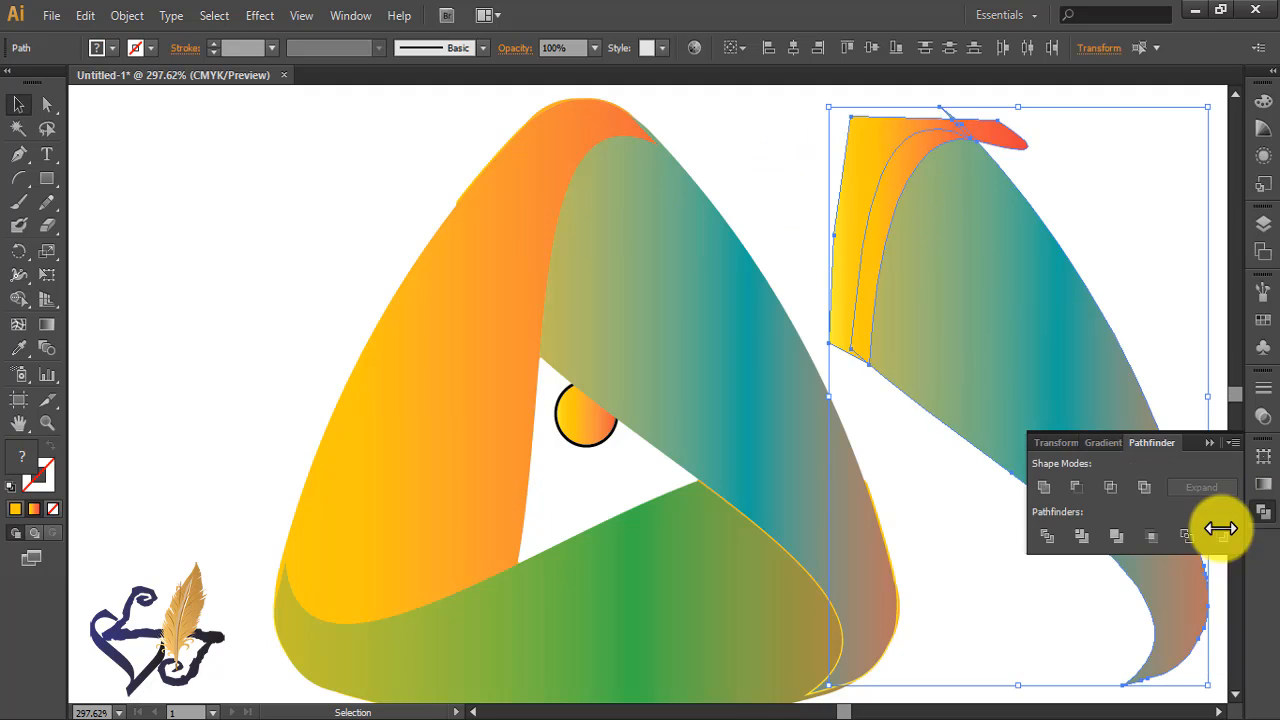
{"action": "left_click", "coordinate": [1046, 544]}
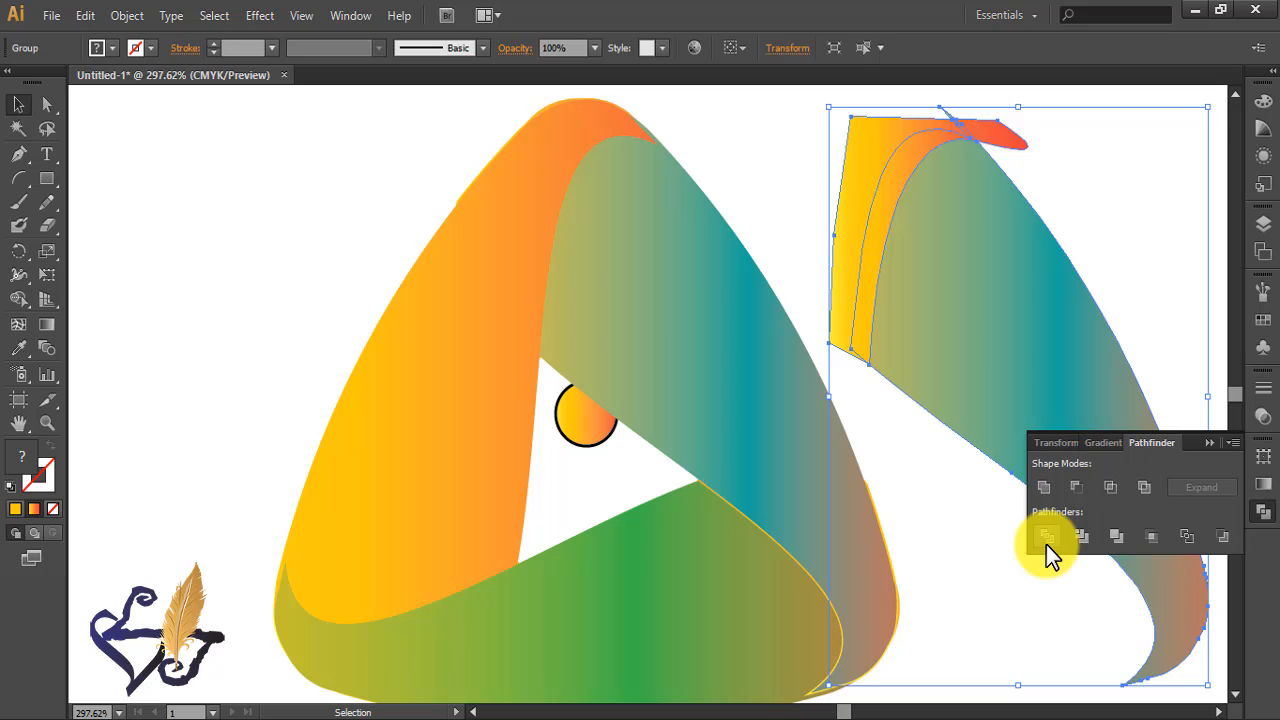
{"action": "left_click", "coordinate": [1128, 205]}
{"action": "left_click", "coordinate": [1002, 335]}
{"action": "right_click", "coordinate": [1002, 335]}
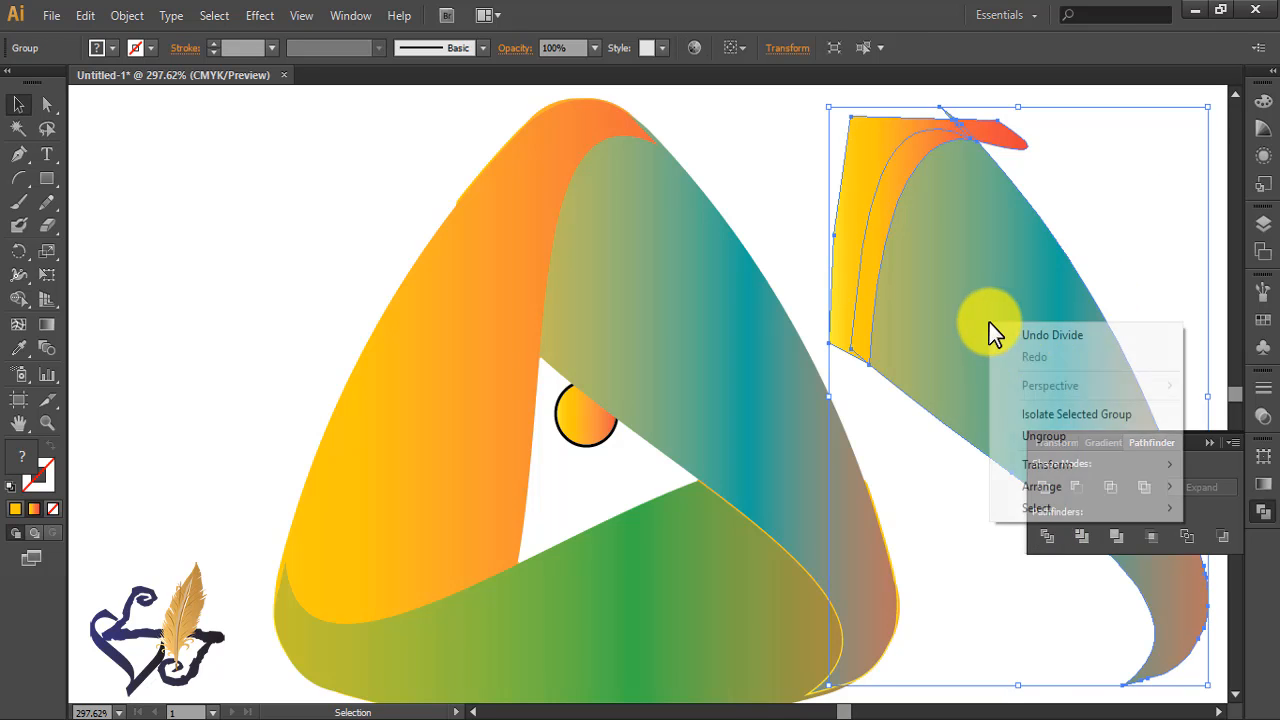
{"action": "left_click", "coordinate": [1052, 440]}
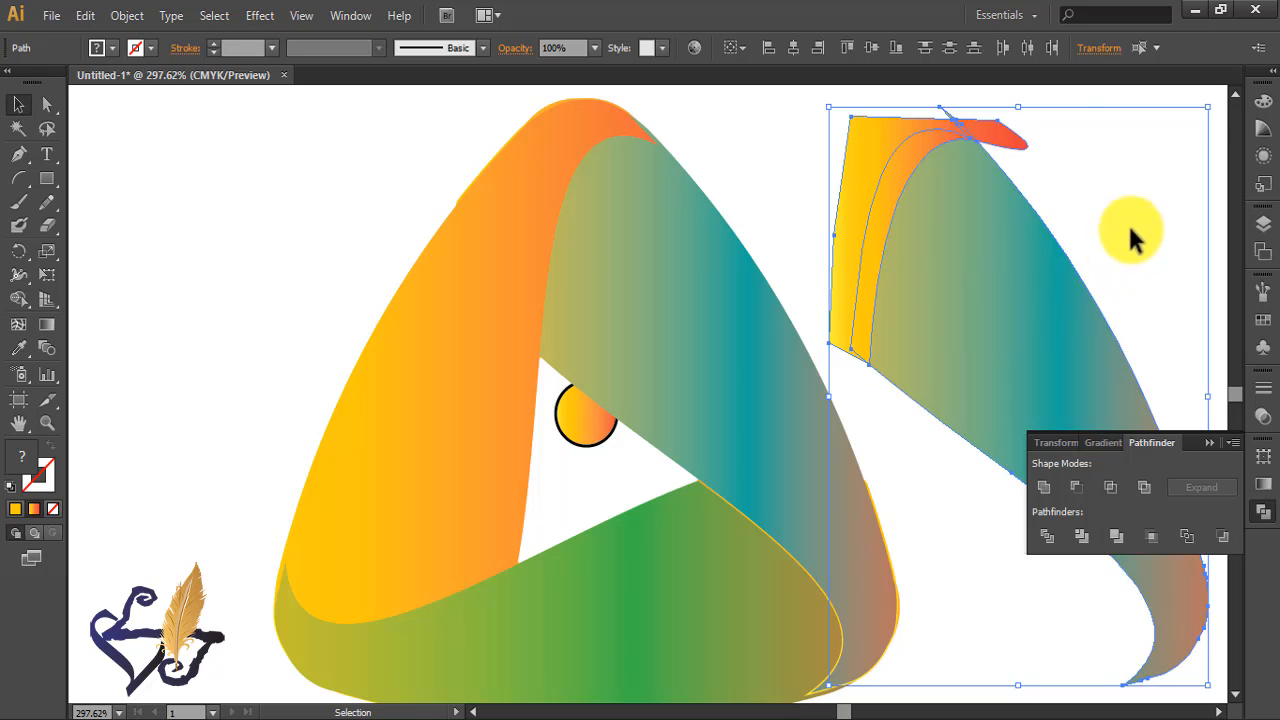
Delete the band body, the outer piece and the projecting tip from the divided copy, keeping only the curved strip.
{"action": "key", "text": "Delete"}
{"action": "left_click", "coordinate": [857, 229]}
{"action": "key", "text": "Delete"}
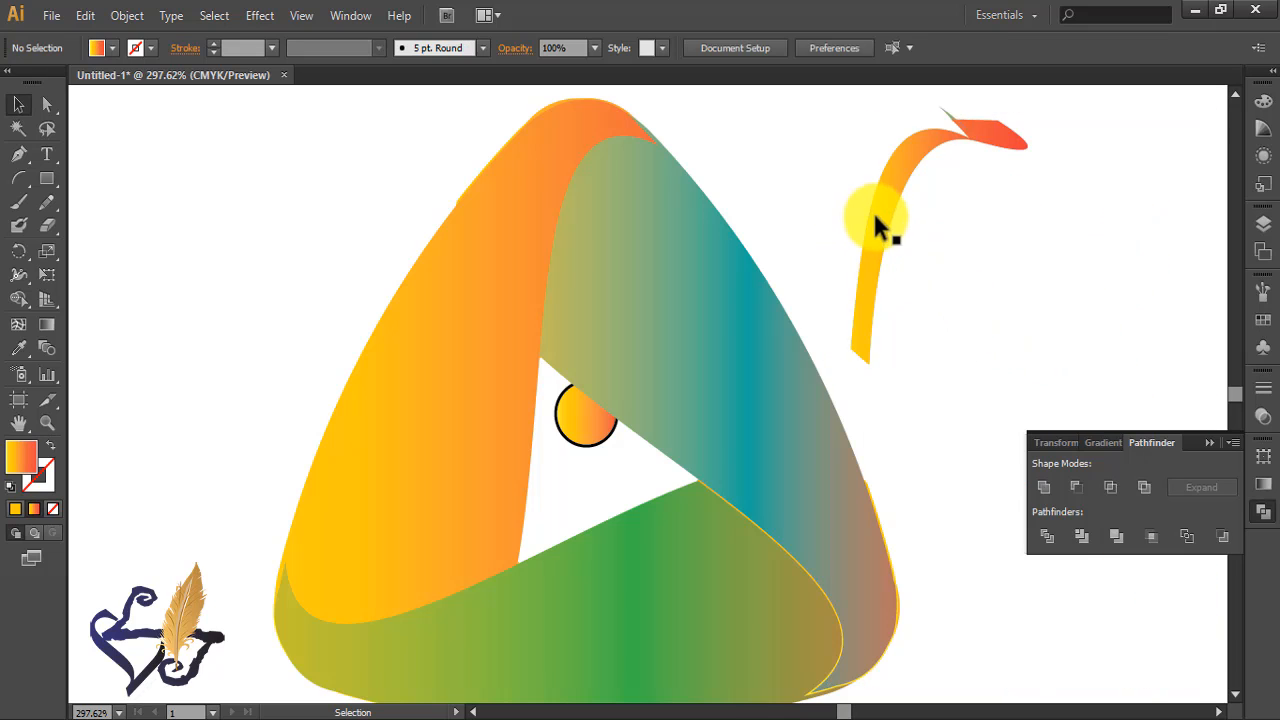
{"action": "left_click", "coordinate": [996, 133]}
{"action": "key", "text": "Delete"}
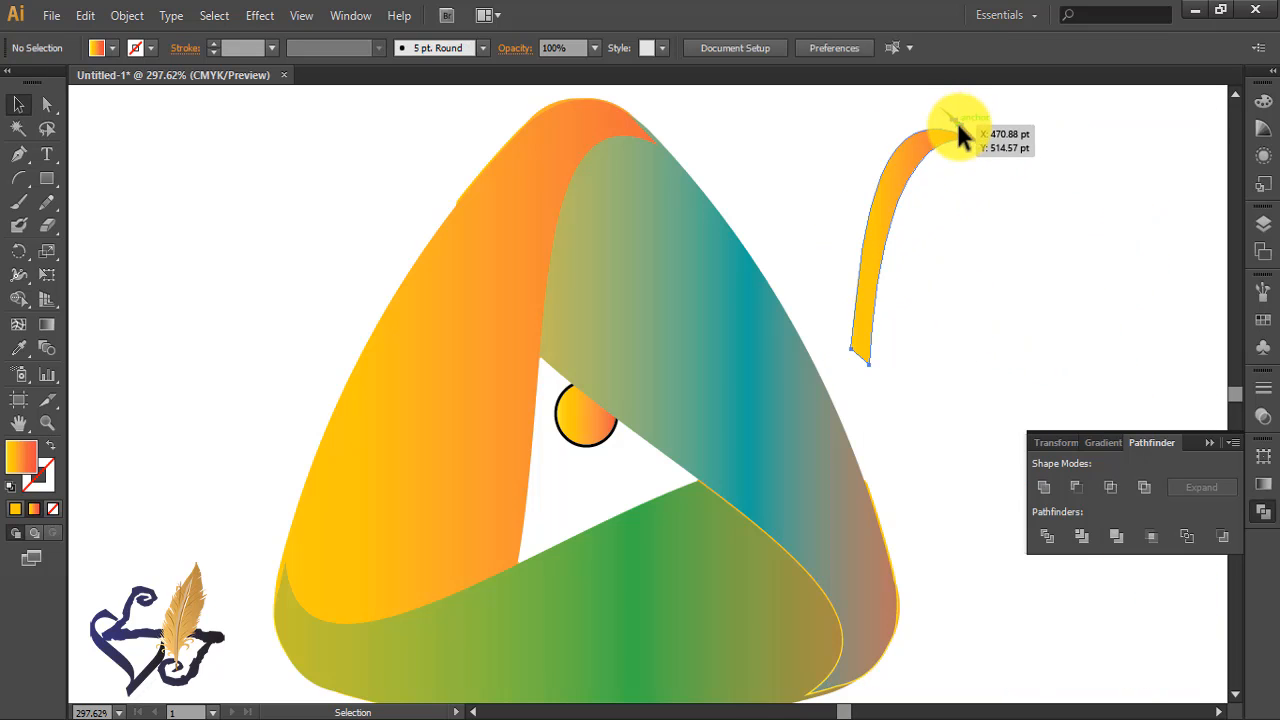
Move the curved strip onto the inner upper edge of the logo's right band and fill it with black.
{"action": "left_click", "coordinate": [960, 124]}
{"action": "left_click_drag", "start_coordinate": [906, 221], "coordinate": [571, 226]}
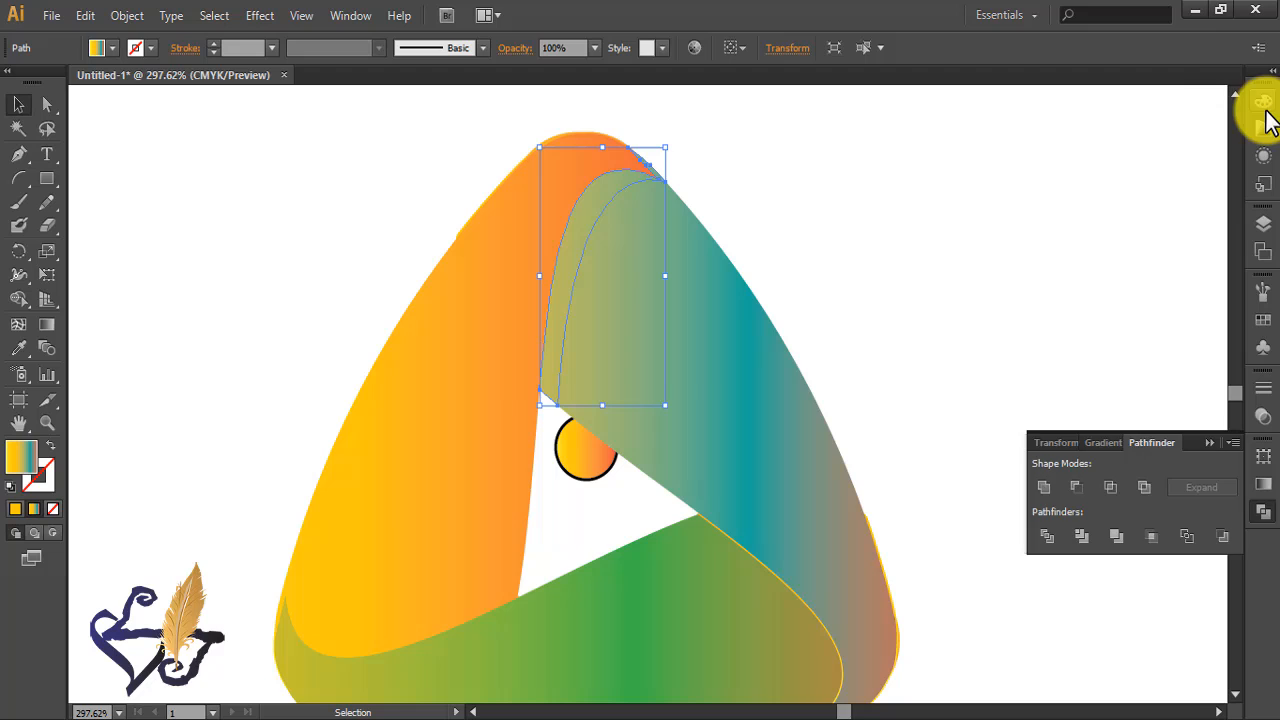
{"action": "left_click", "coordinate": [1262, 103]}
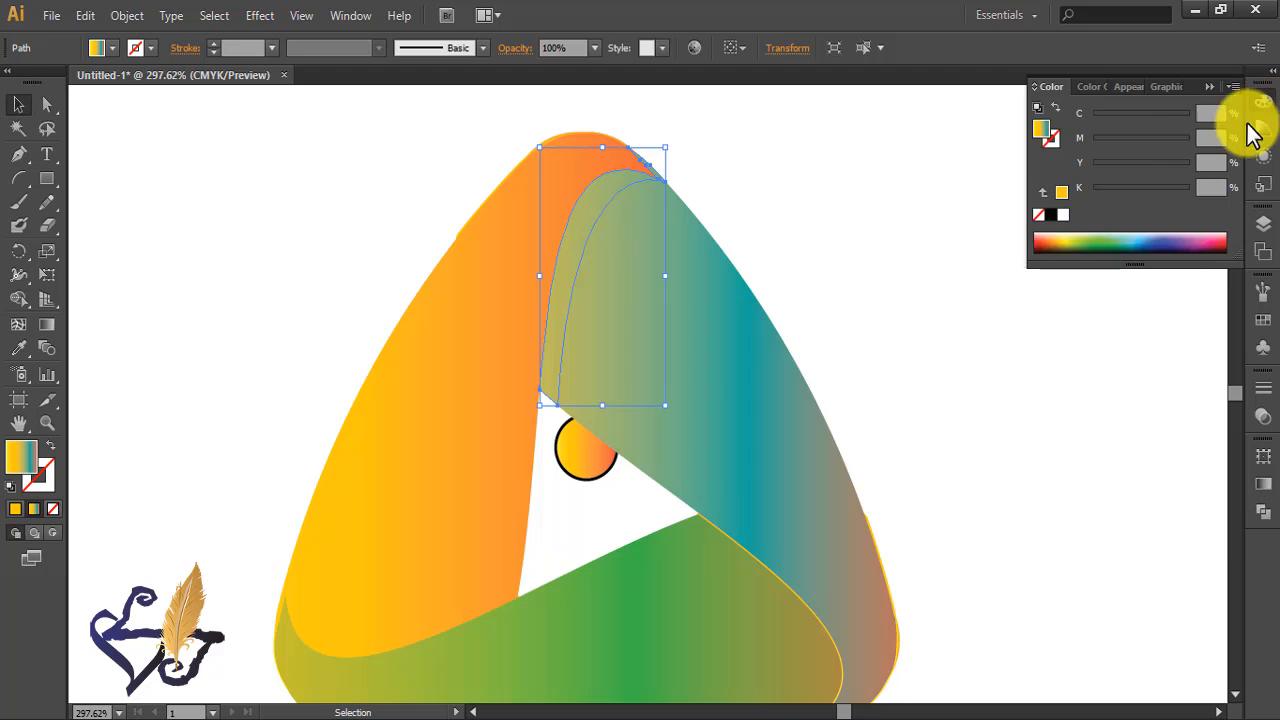
{"action": "left_click", "coordinate": [1051, 215]}
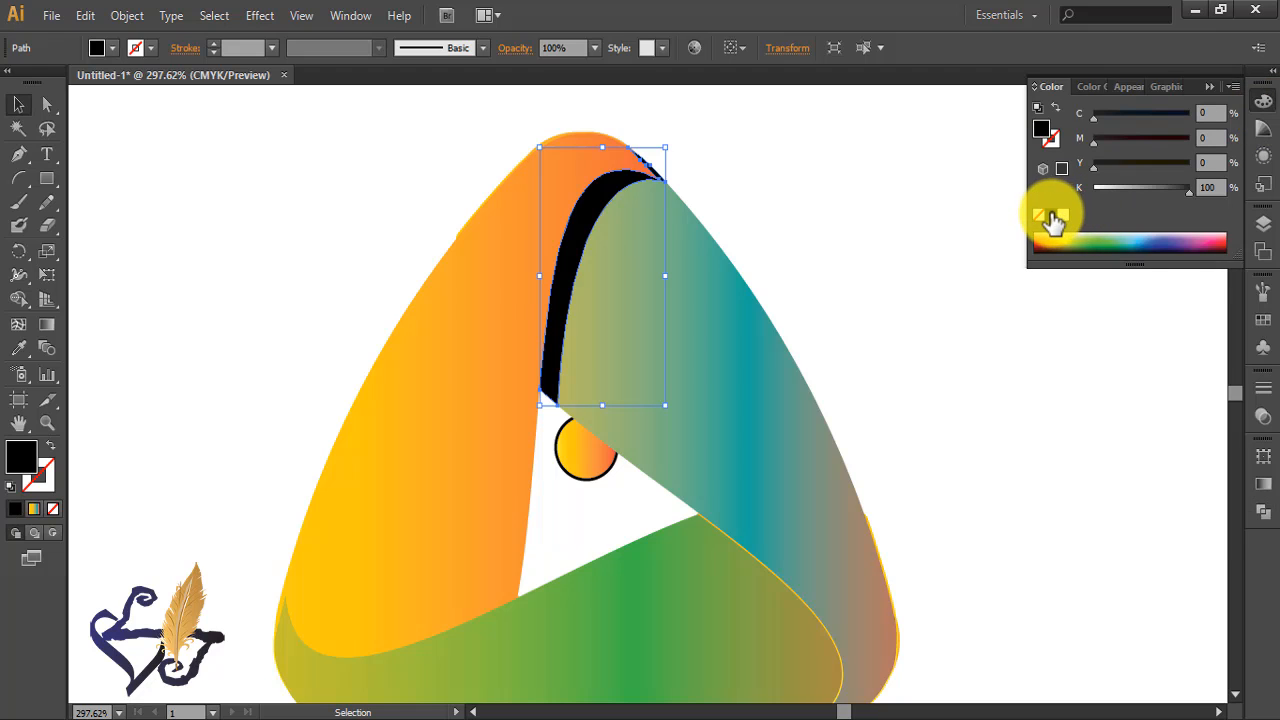
Set the opacity of the black shadow strip beside the orange band to 20%.
{"action": "left_click", "coordinate": [594, 47]}
{"action": "left_click", "coordinate": [613, 122]}
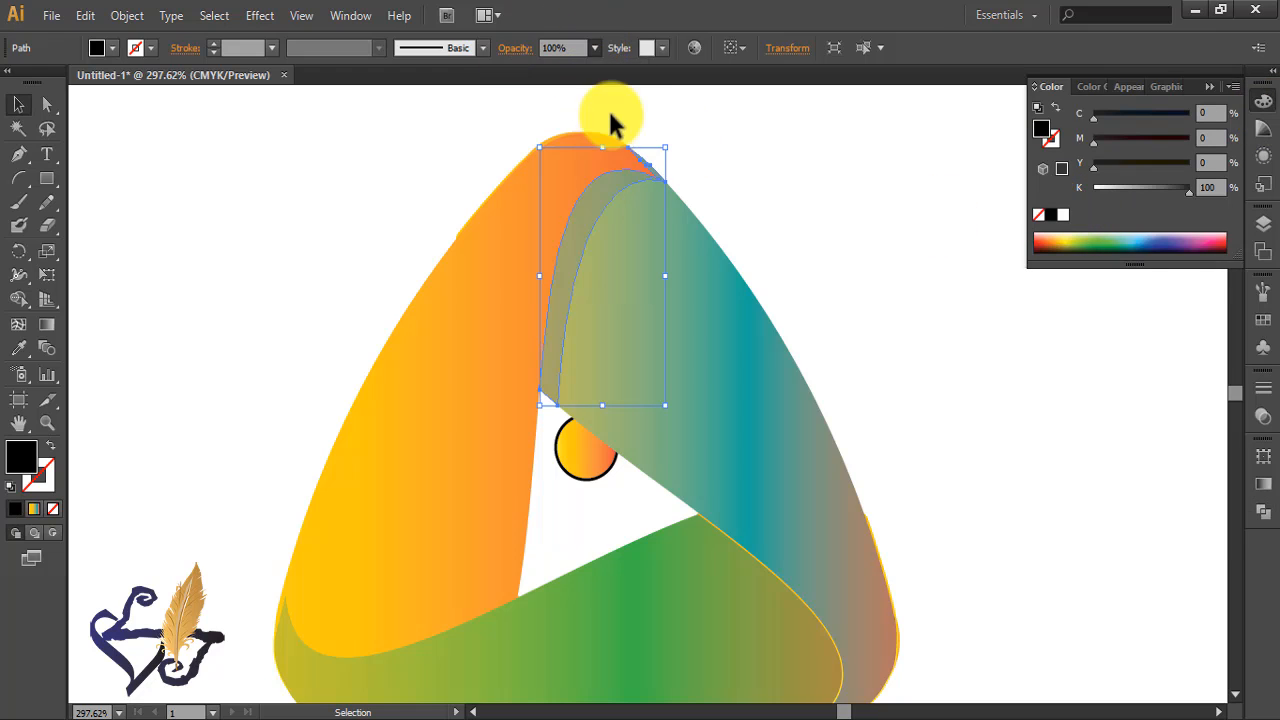
{"action": "left_click", "coordinate": [820, 200]}
{"action": "left_click", "coordinate": [559, 308]}
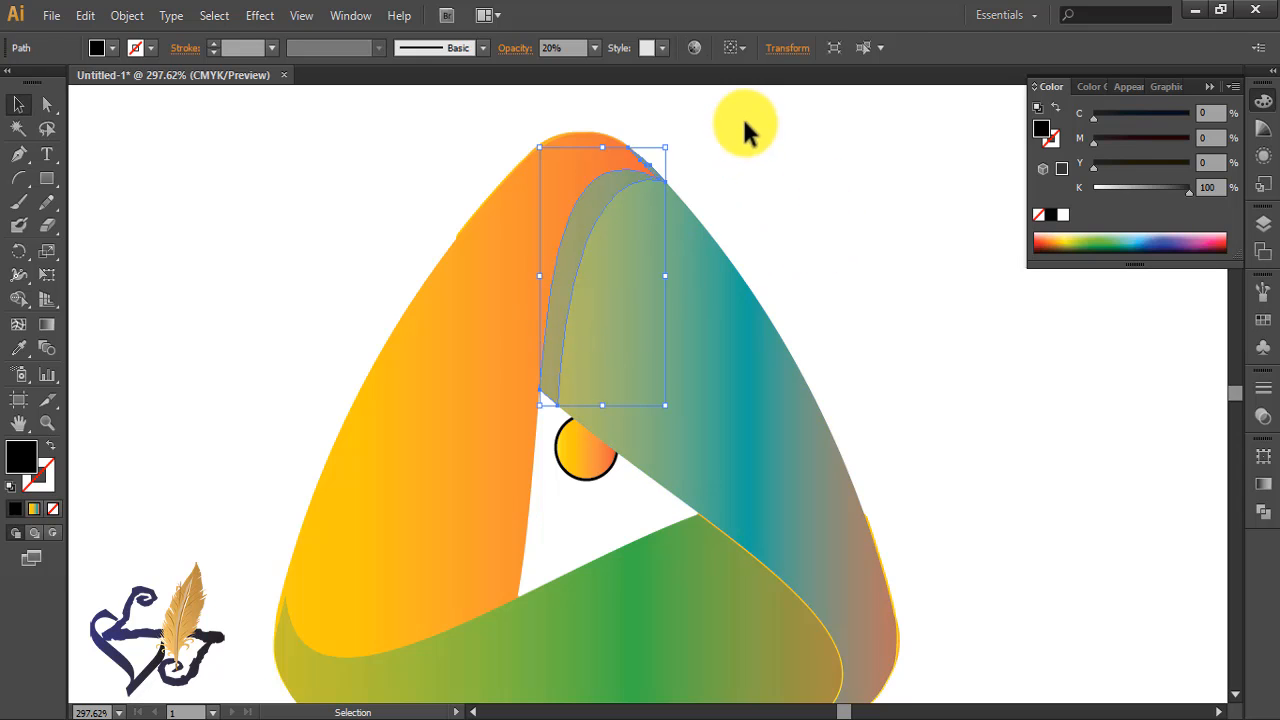
{"action": "left_click", "coordinate": [743, 122]}
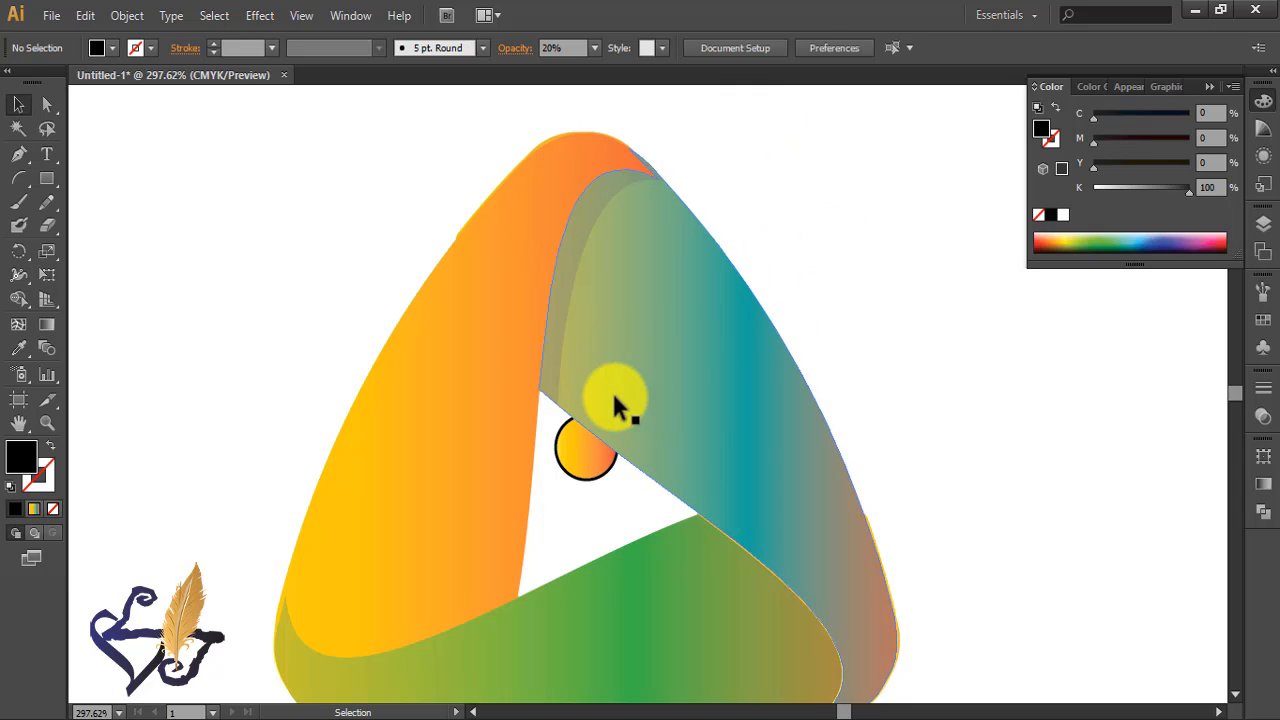
Create two rotated copies of the shadow strip around the small circle's center at 120° intervals.
{"action": "left_click", "coordinate": [577, 357]}
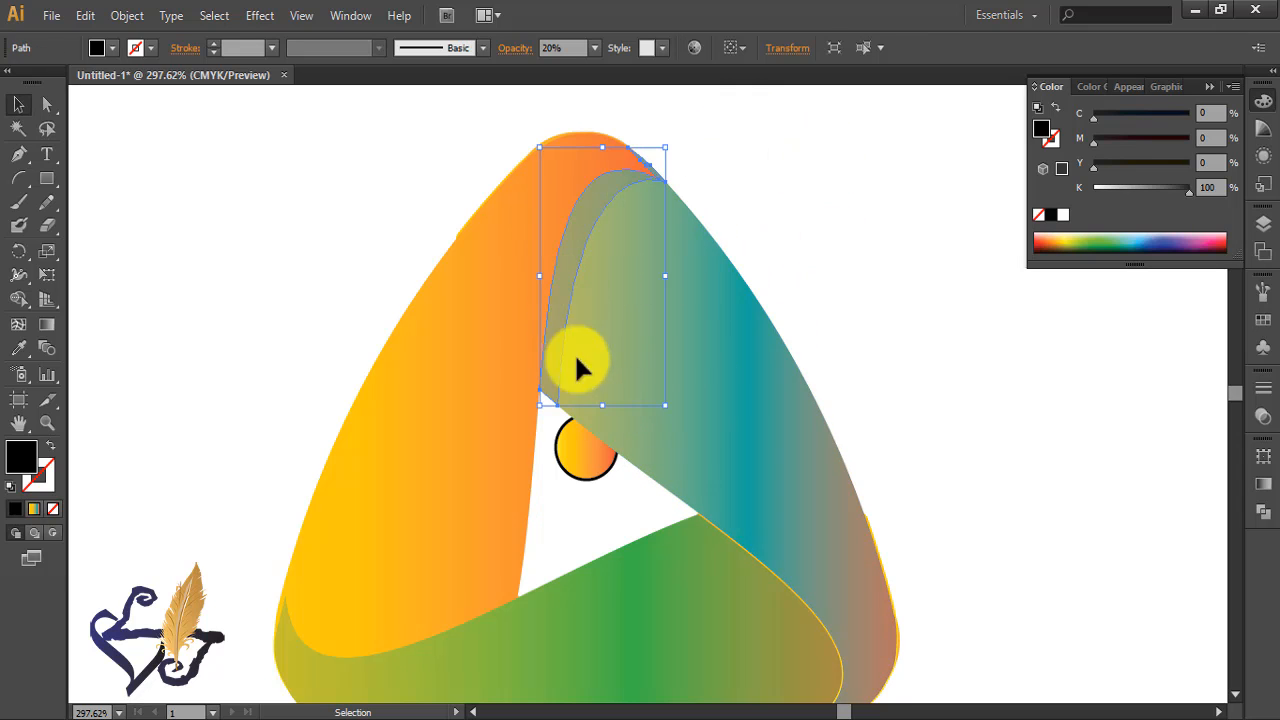
{"action": "left_click", "coordinate": [18, 250]}
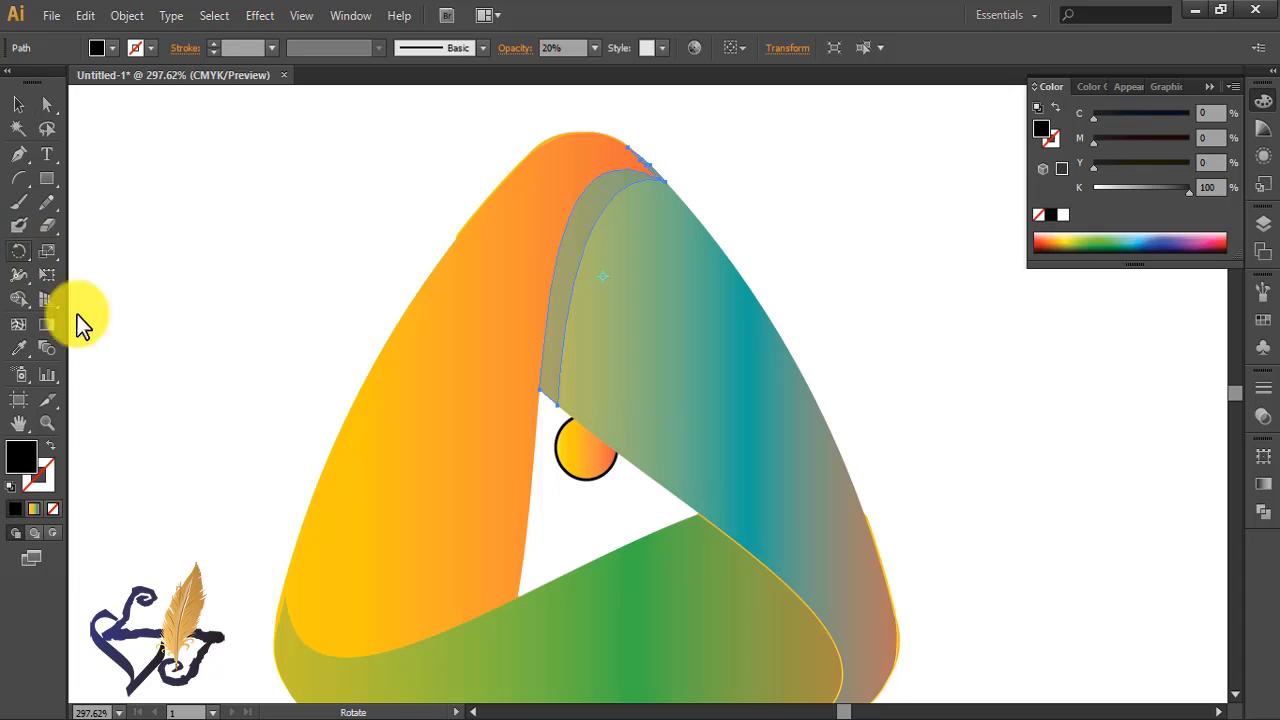
{"action": "left_click", "coordinate": [589, 449], "text": "alt"}
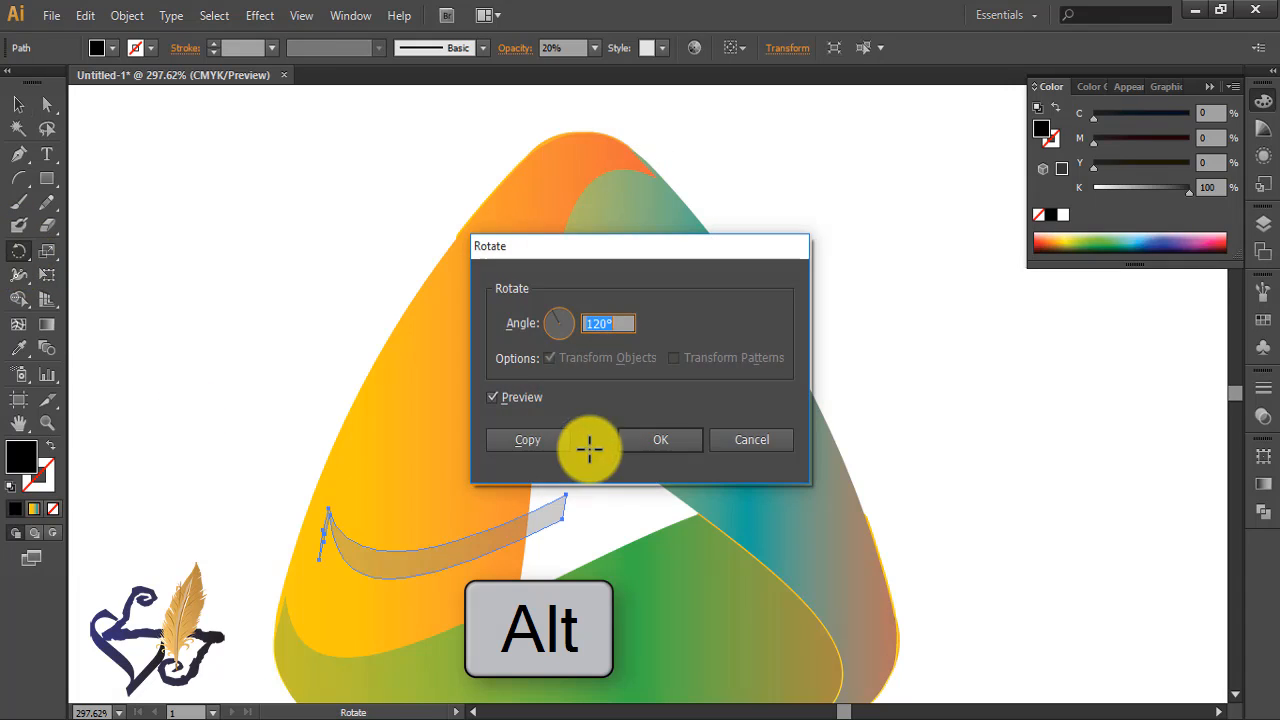
{"action": "left_click", "coordinate": [545, 442]}
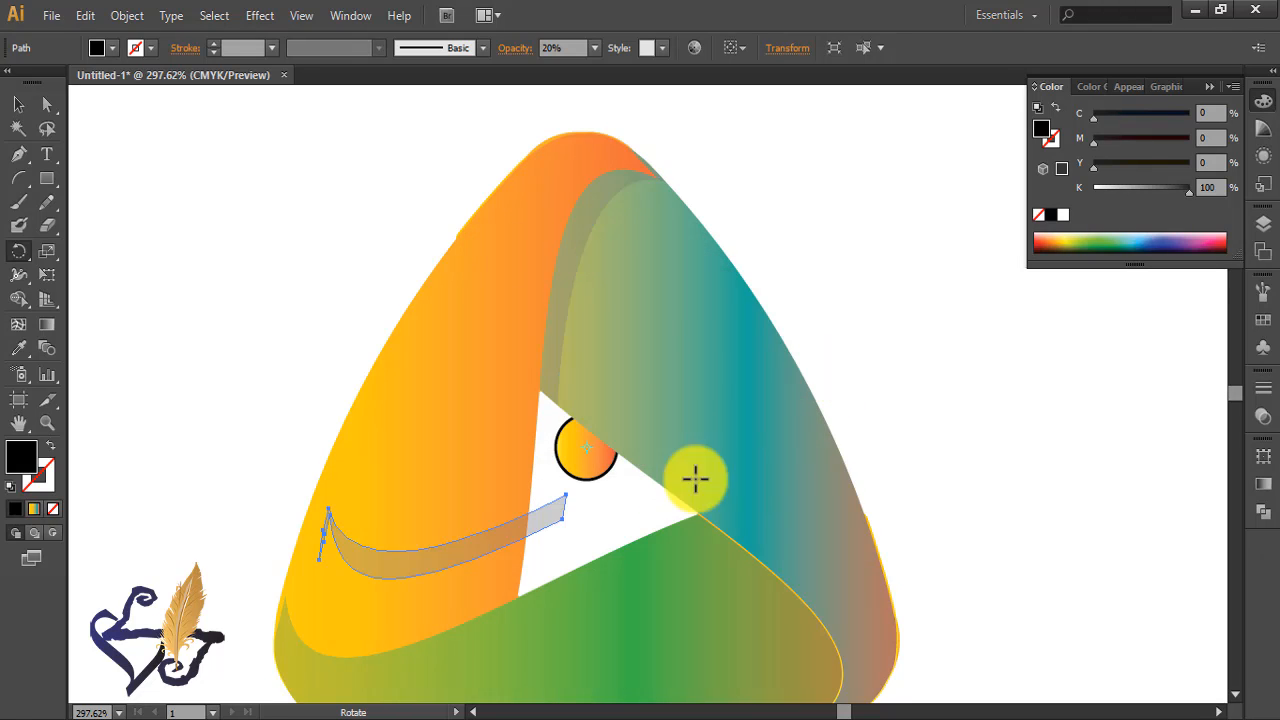
{"action": "key", "text": "ctrl"}
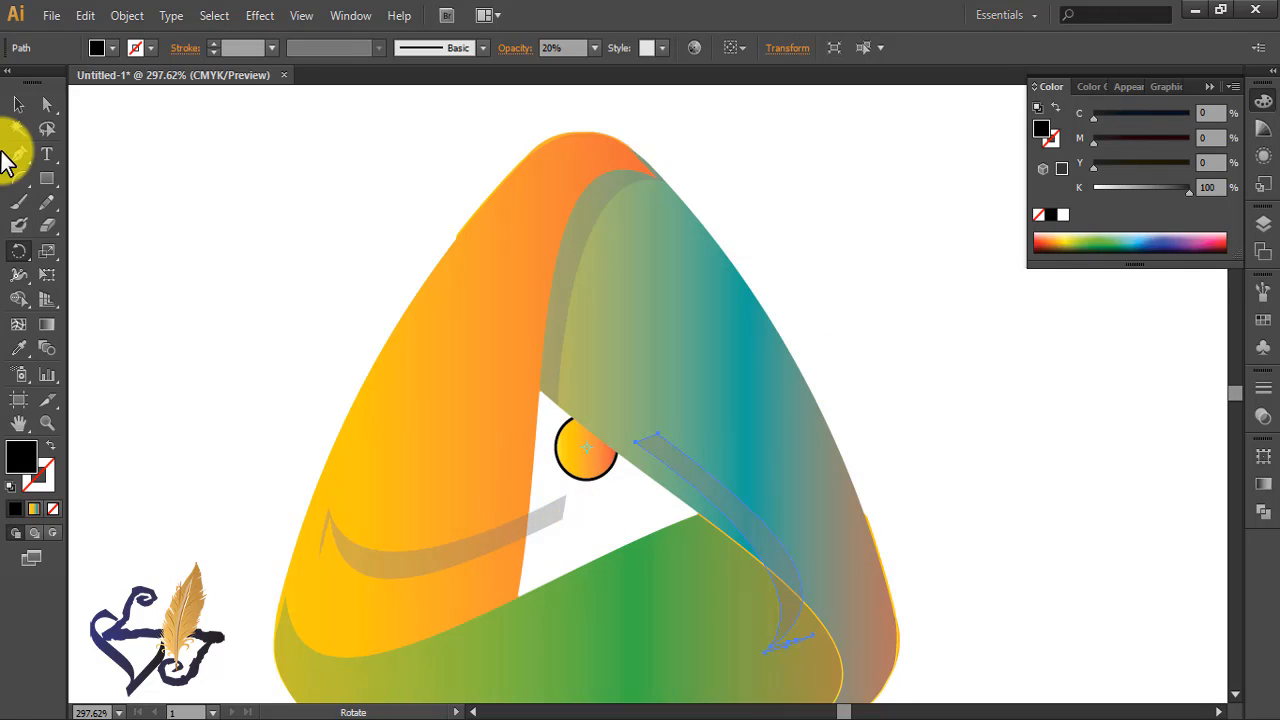
Move the two rotated shadow strips onto the green band, along its overlaps with the orange band and the teal band.
{"action": "left_click", "coordinate": [18, 106]}
{"action": "left_click_drag", "start_coordinate": [401, 451], "coordinate": [351, 523]}
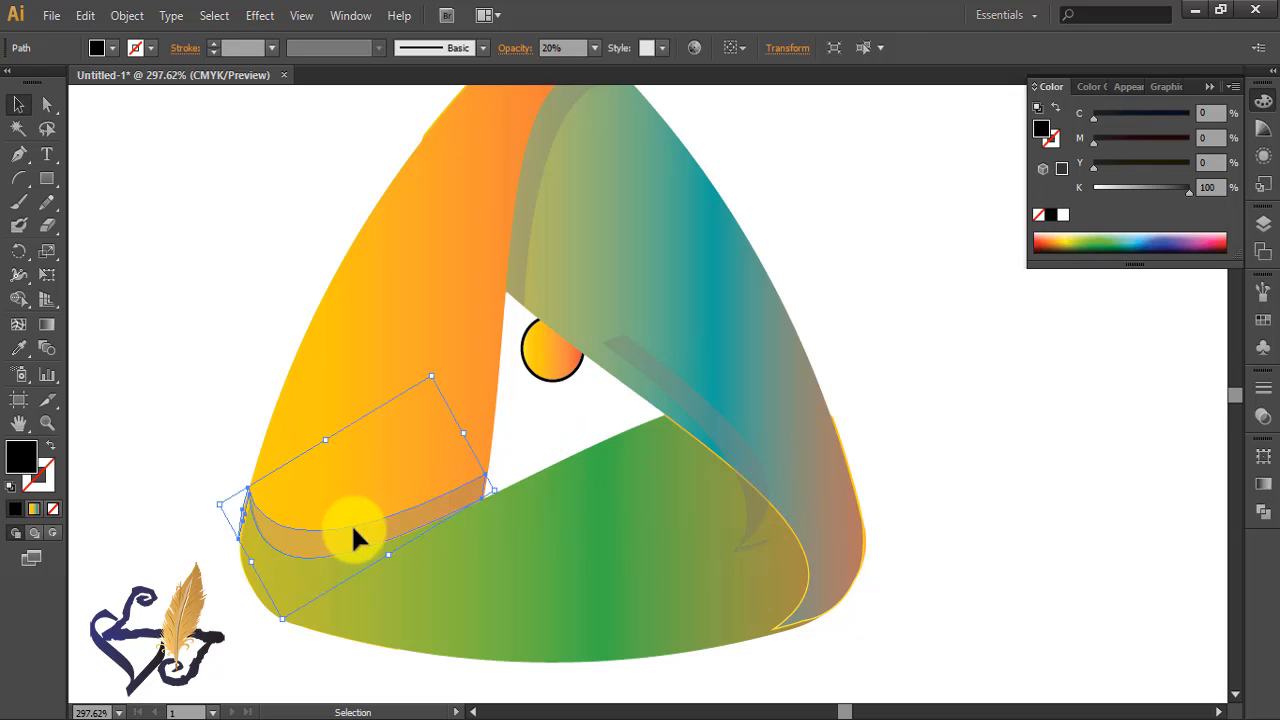
{"action": "key", "text": "ctrl+shift+a"}
{"action": "left_click_drag", "start_coordinate": [725, 485], "coordinate": [808, 543]}
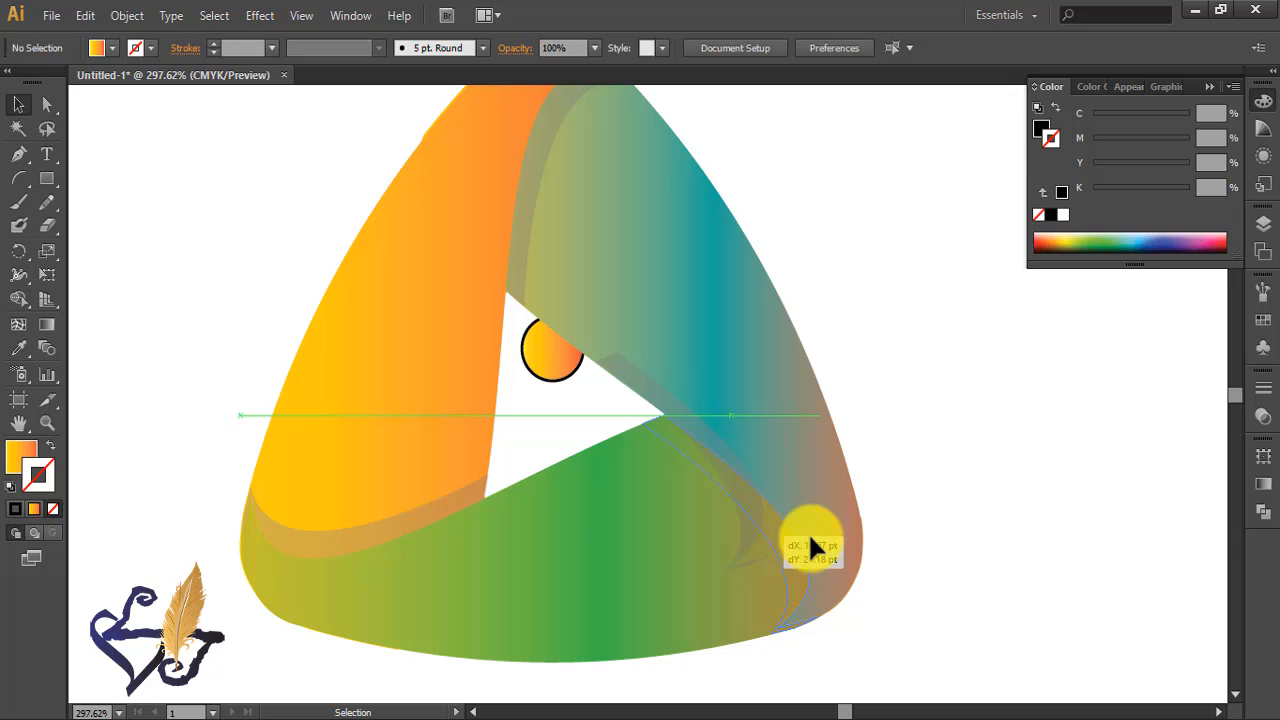
{"action": "key", "text": "ctrl+shift+a"}
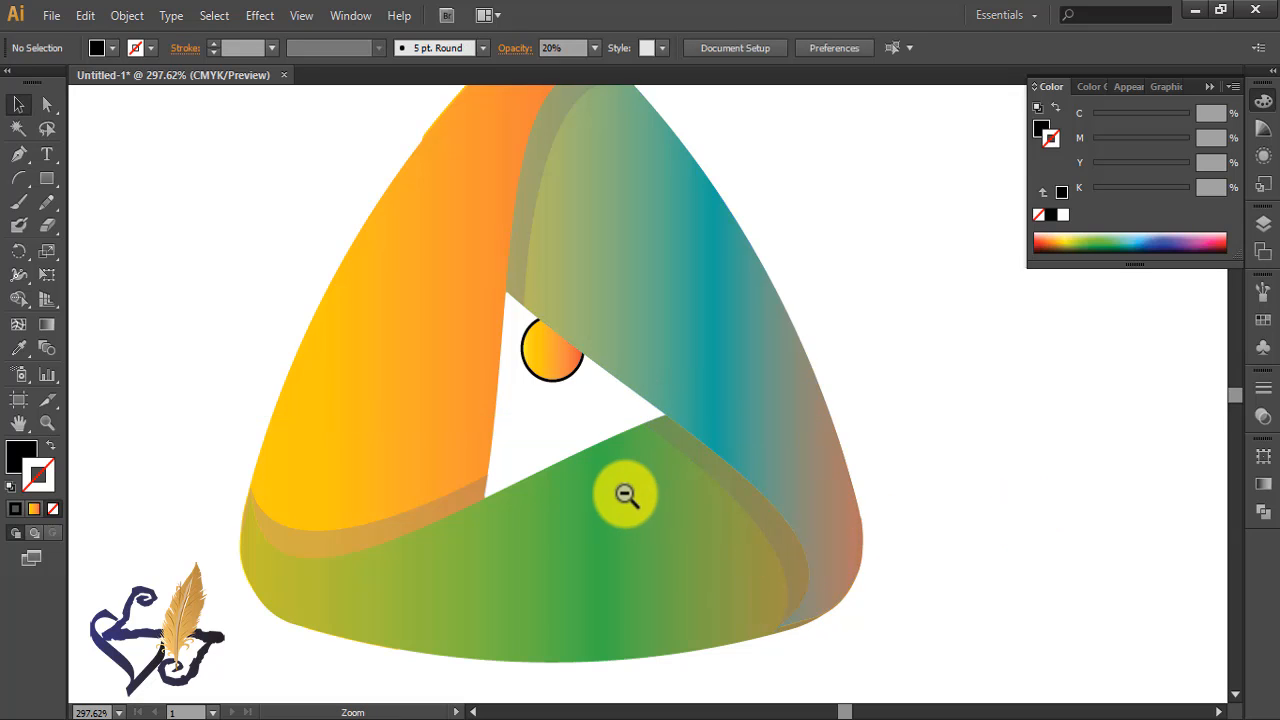
Draw a tall, narrow ellipse overlapping the outer side of the logo's orange band.
{"action": "left_click", "coordinate": [626, 494], "text": "ctrl+alt"}
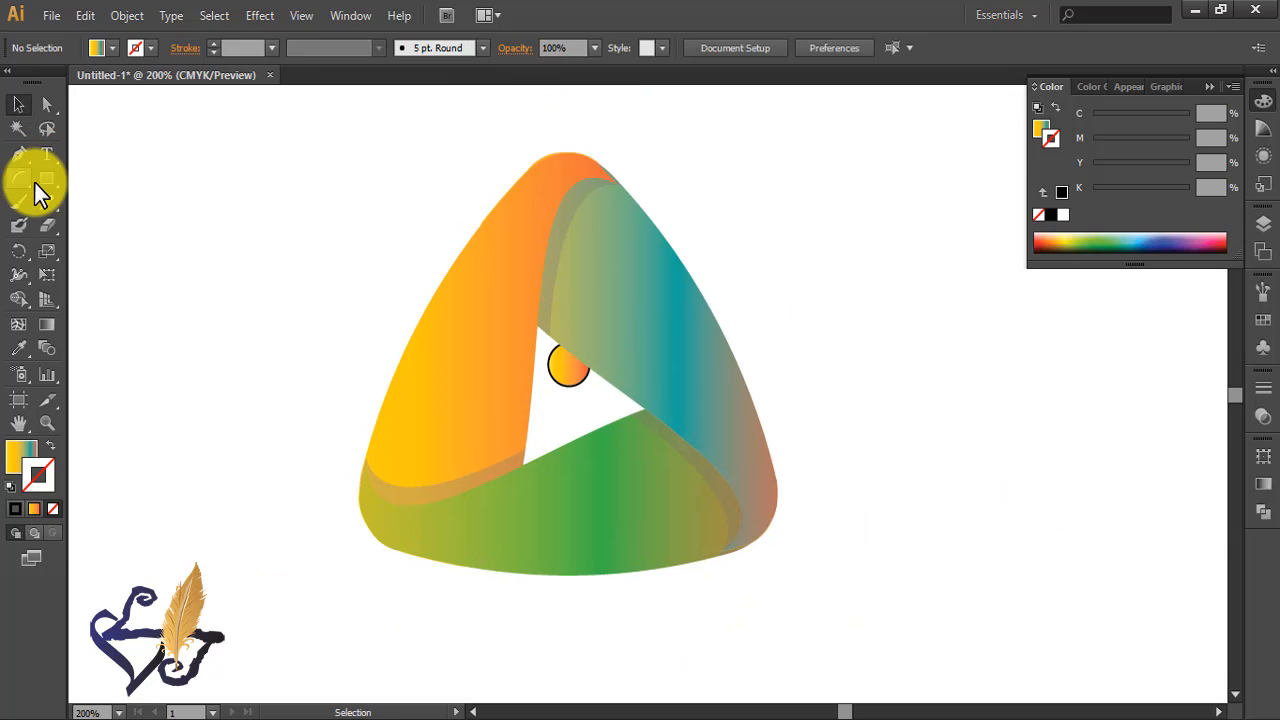
{"action": "left_click_drag", "start_coordinate": [35, 184], "coordinate": [129, 220]}
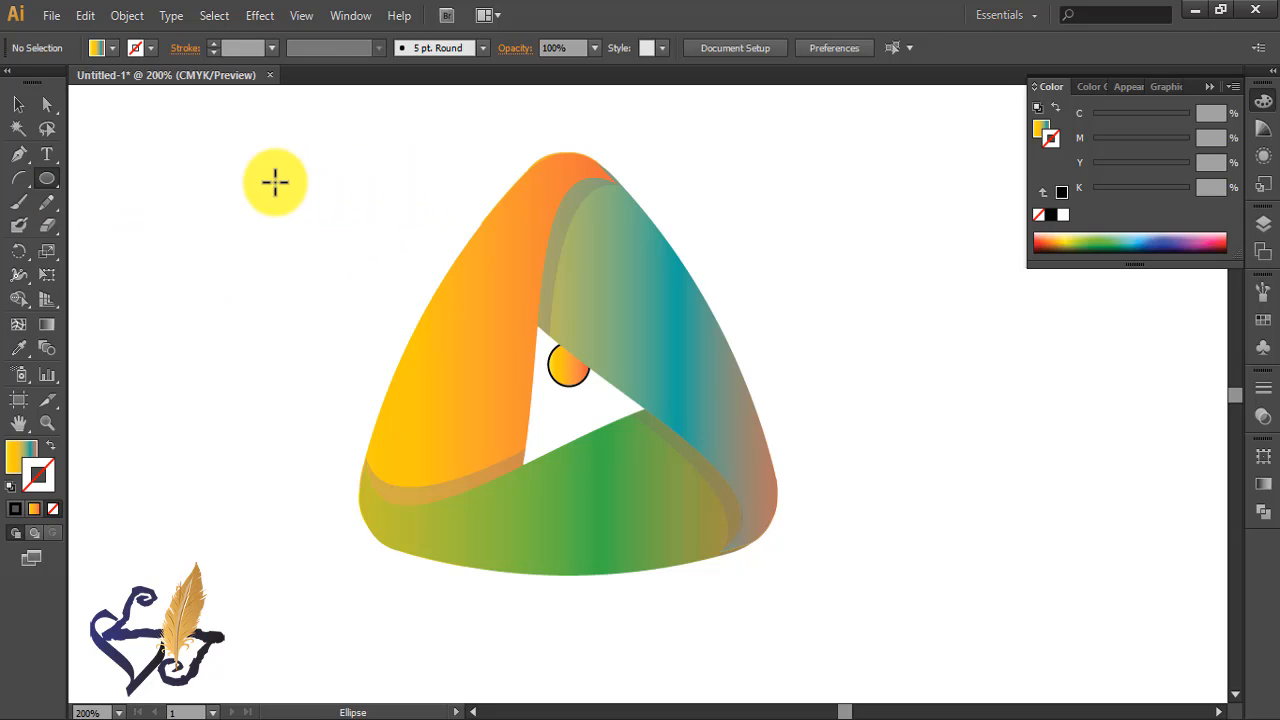
{"action": "left_click_drag", "start_coordinate": [274, 180], "coordinate": [446, 566]}
{"action": "left_click", "coordinate": [20, 100]}
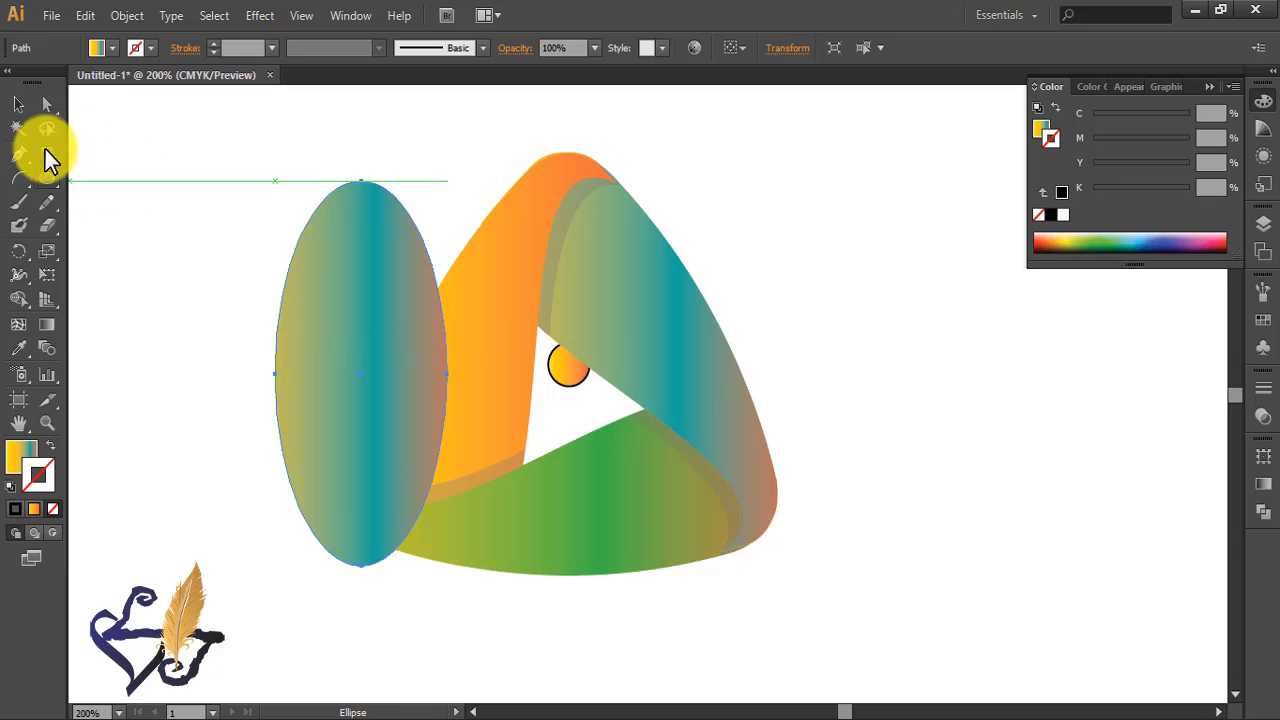
Tilt the ellipse clockwise and position it over the inner half of the orange band, reaching up to the band's tip.
{"action": "key", "text": "e"}
{"action": "left_click_drag", "start_coordinate": [450, 178], "coordinate": [540, 305]}
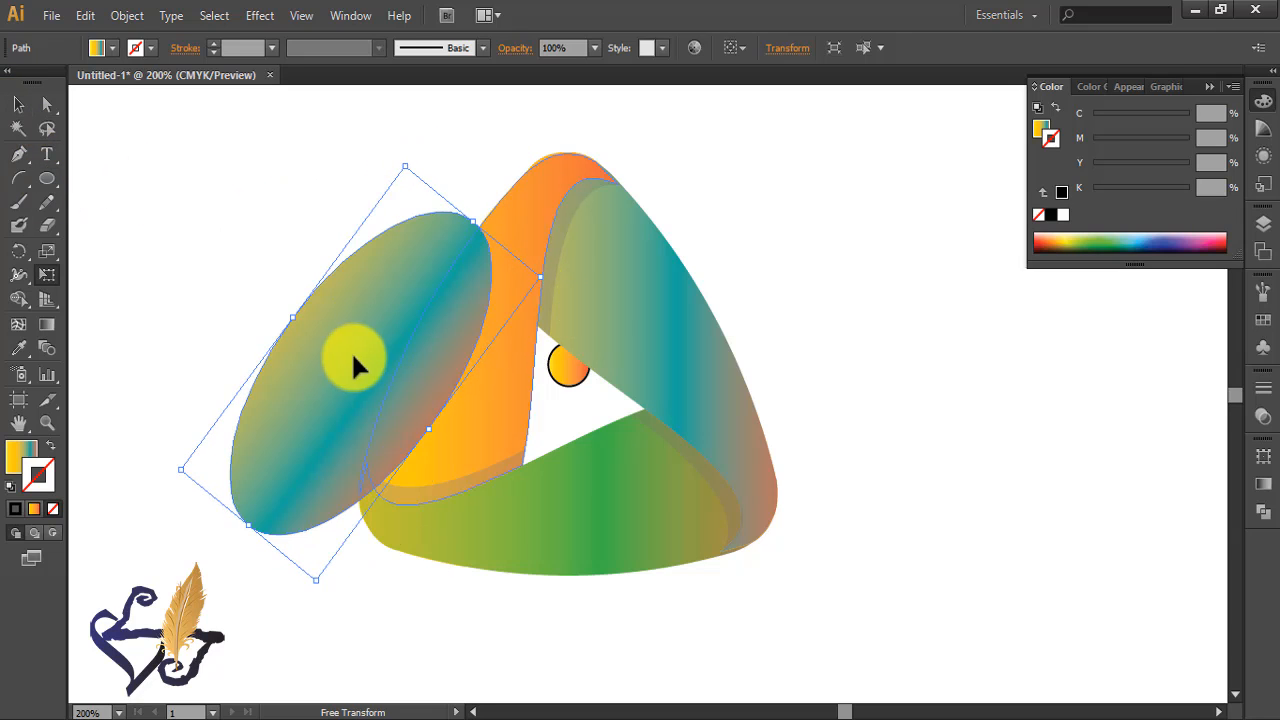
{"action": "left_click_drag", "start_coordinate": [364, 360], "coordinate": [544, 311]}
{"action": "left_click_drag", "start_coordinate": [662, 177], "coordinate": [650, 162]}
{"action": "left_click_drag", "start_coordinate": [571, 343], "coordinate": [651, 401]}
{"action": "key", "text": "v"}
{"action": "key", "text": "Left"}
{"action": "key", "text": "Left"}
{"action": "key", "text": "Left"}
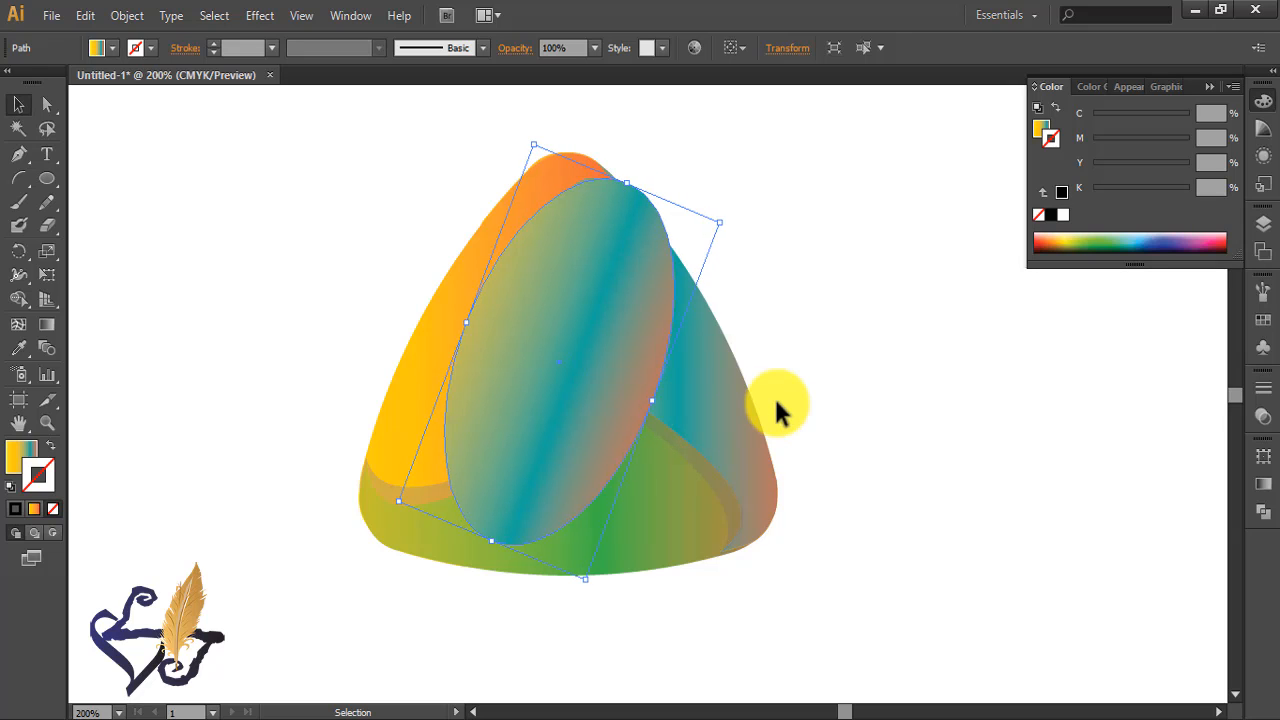
{"action": "key", "text": "Up"}
{"action": "key", "text": "Left"}
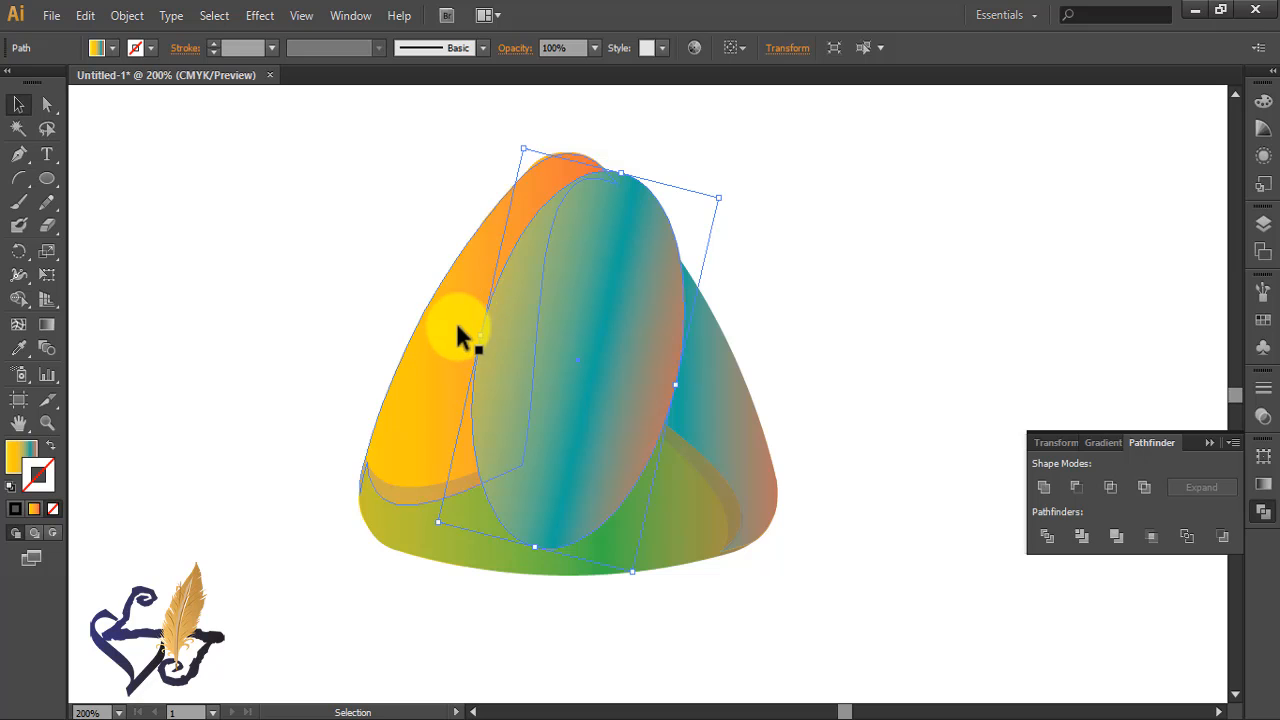
Place a copy of the ellipse and orange band beside the logo and divide the copy with Pathfinder.
{"action": "left_click", "coordinate": [445, 322], "text": "shift"}
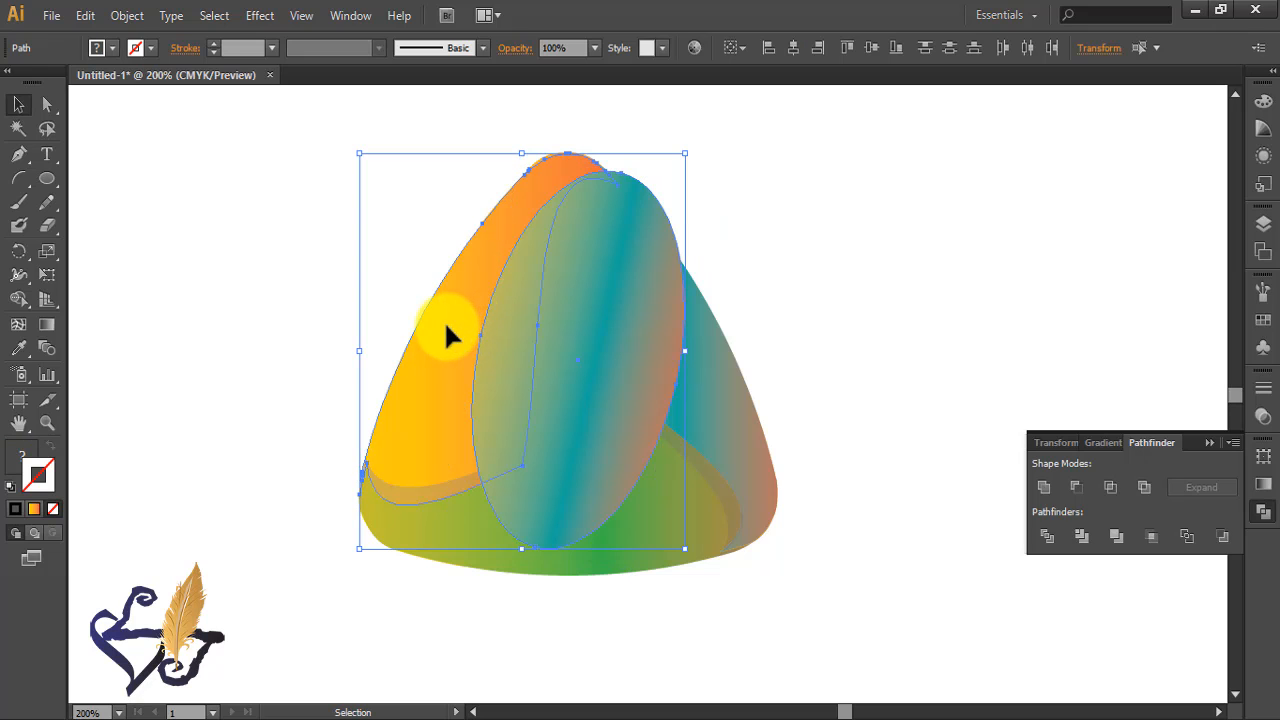
{"action": "left_click_drag", "start_coordinate": [678, 358], "coordinate": [1108, 365]}
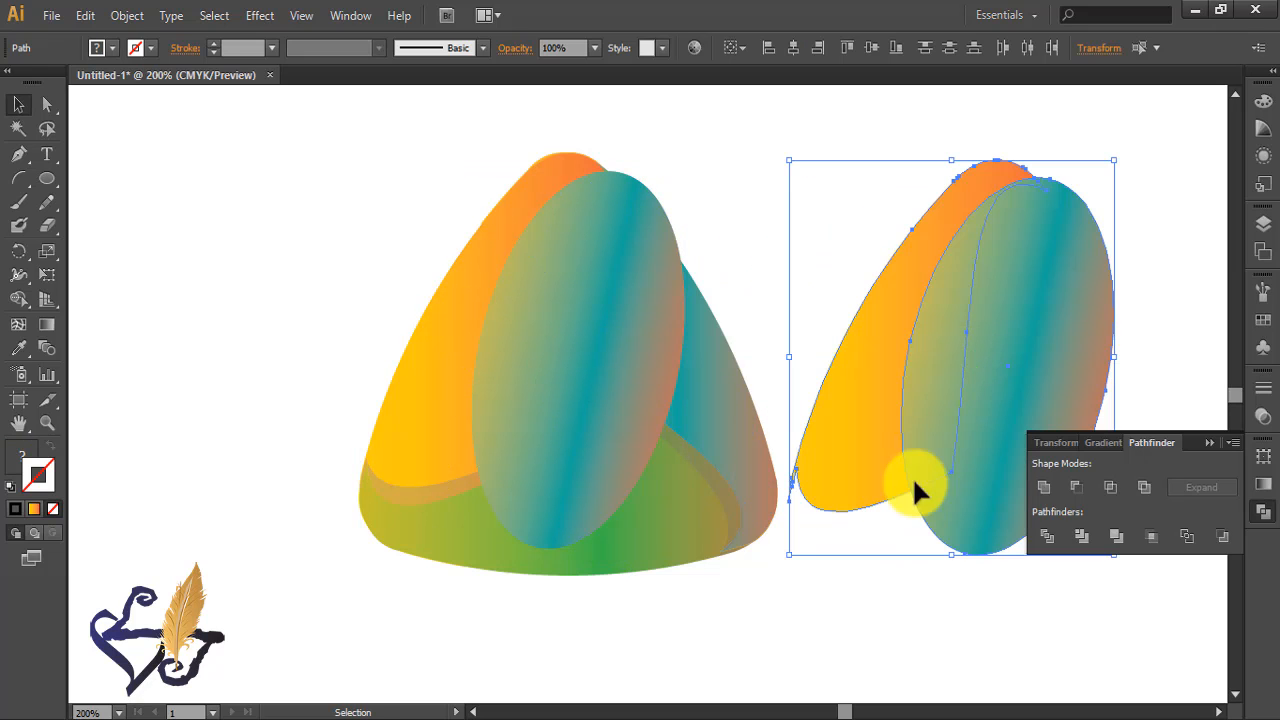
{"action": "left_click", "coordinate": [1048, 538]}
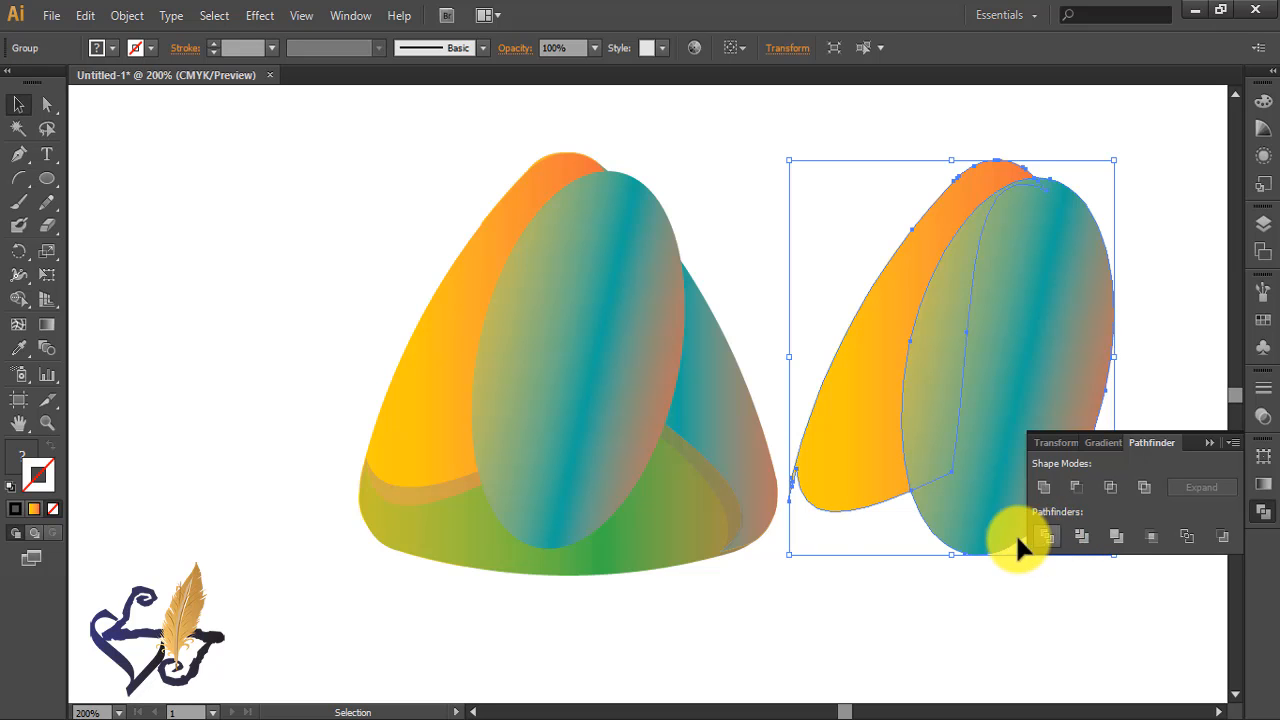
Delete the original ellipse from the logo and ungroup the divided copy.
{"action": "left_click", "coordinate": [557, 414]}
{"action": "key", "text": "Delete"}
{"action": "left_click", "coordinate": [941, 388]}
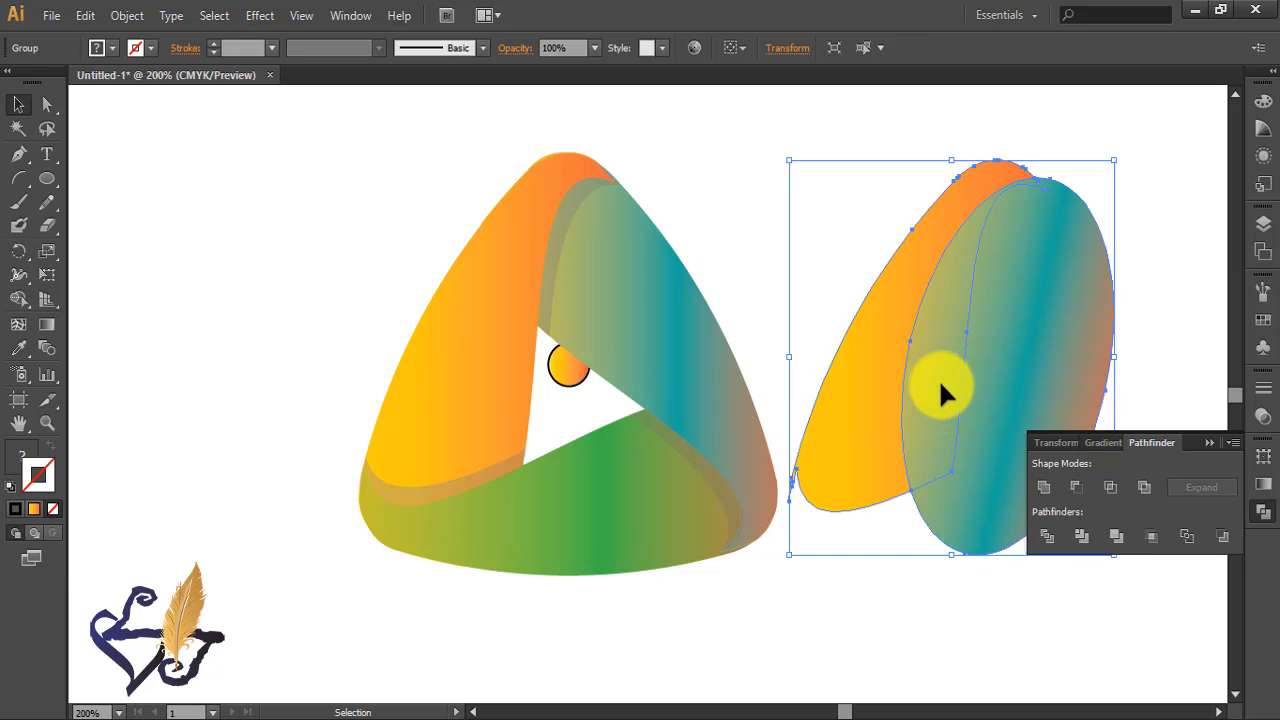
{"action": "right_click", "coordinate": [940, 385]}
{"action": "left_click", "coordinate": [991, 500]}
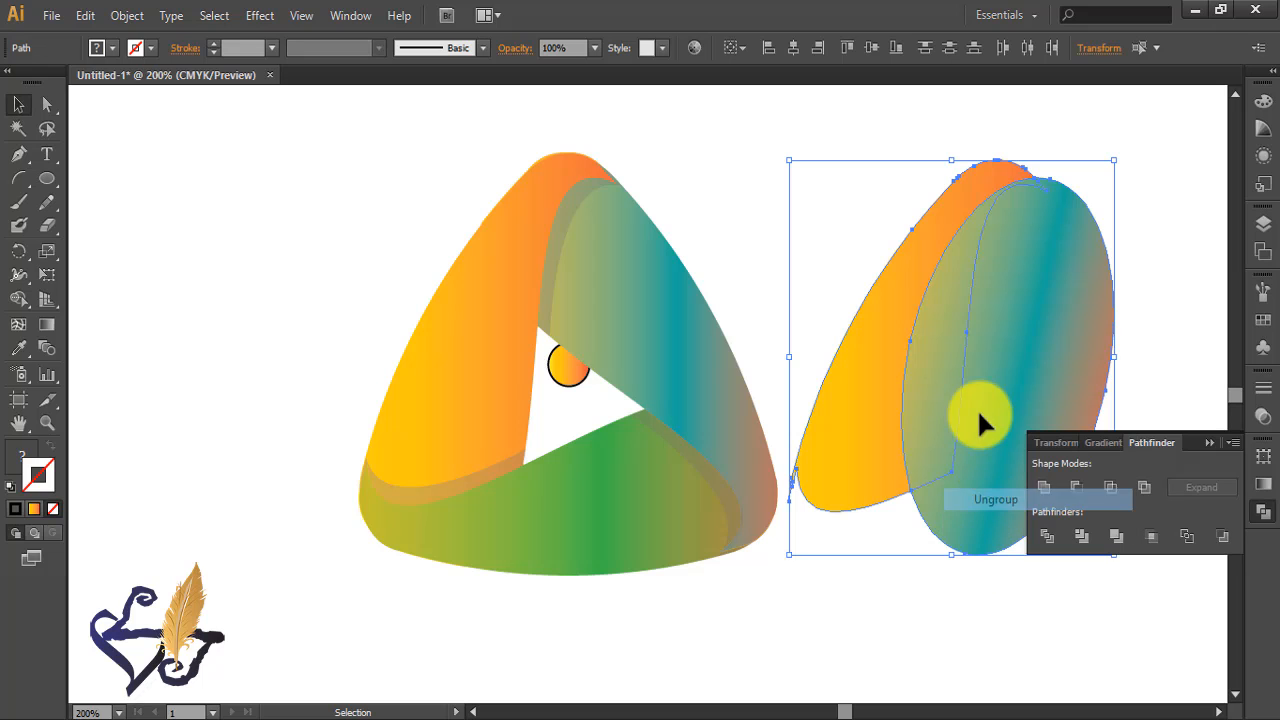
Delete the ellipse's outer part and the orange outer piece from the divided copy, keeping only the overlapping piece.
{"action": "left_click", "coordinate": [1140, 230]}
{"action": "left_click", "coordinate": [1020, 389]}
{"action": "key", "text": "Delete"}
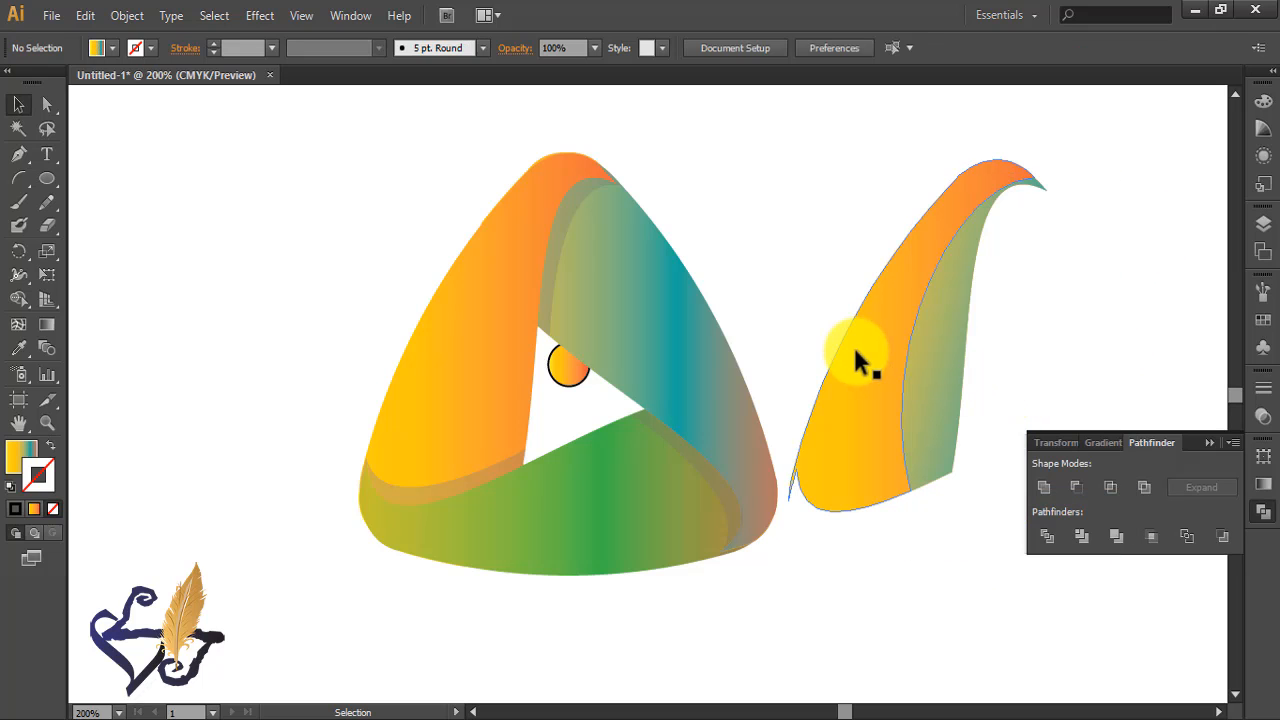
{"action": "left_click", "coordinate": [858, 362]}
{"action": "key", "text": "Delete"}
Move the remaining piece onto the inner side of the orange band and set its blending mode to Overlay.
{"action": "left_click_drag", "start_coordinate": [922, 380], "coordinate": [492, 375]}
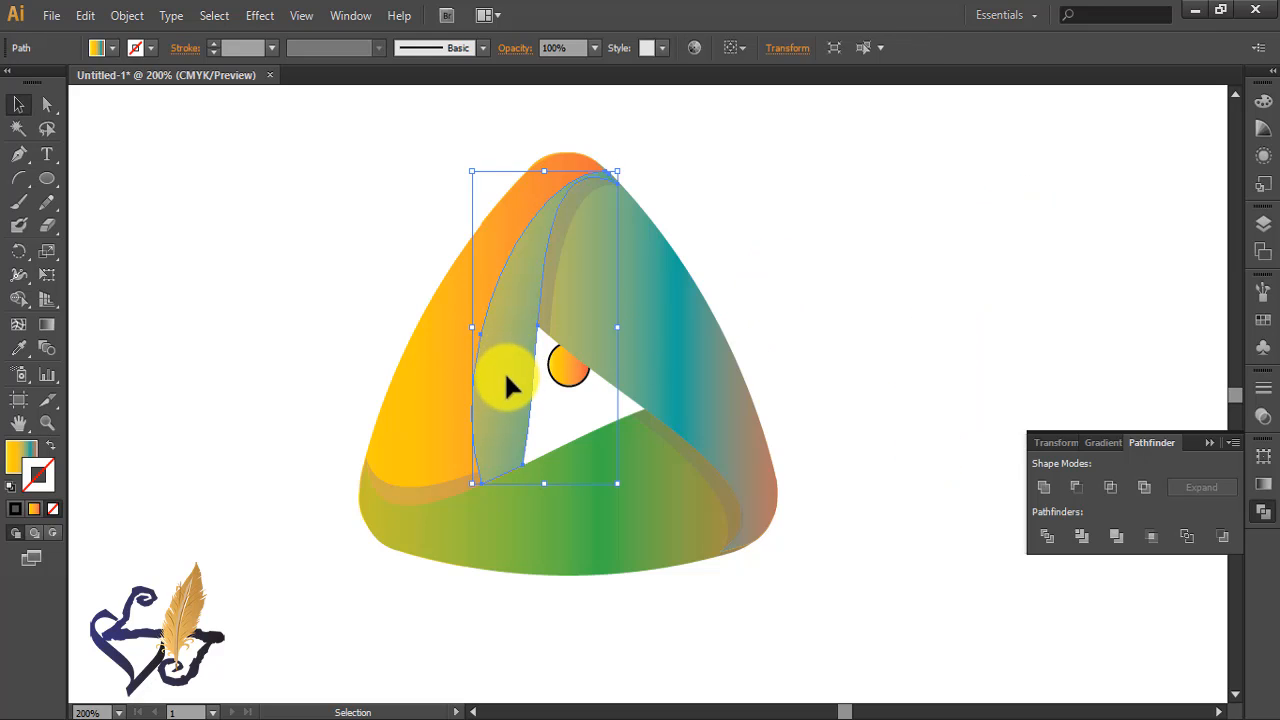
{"action": "left_click", "coordinate": [518, 50]}
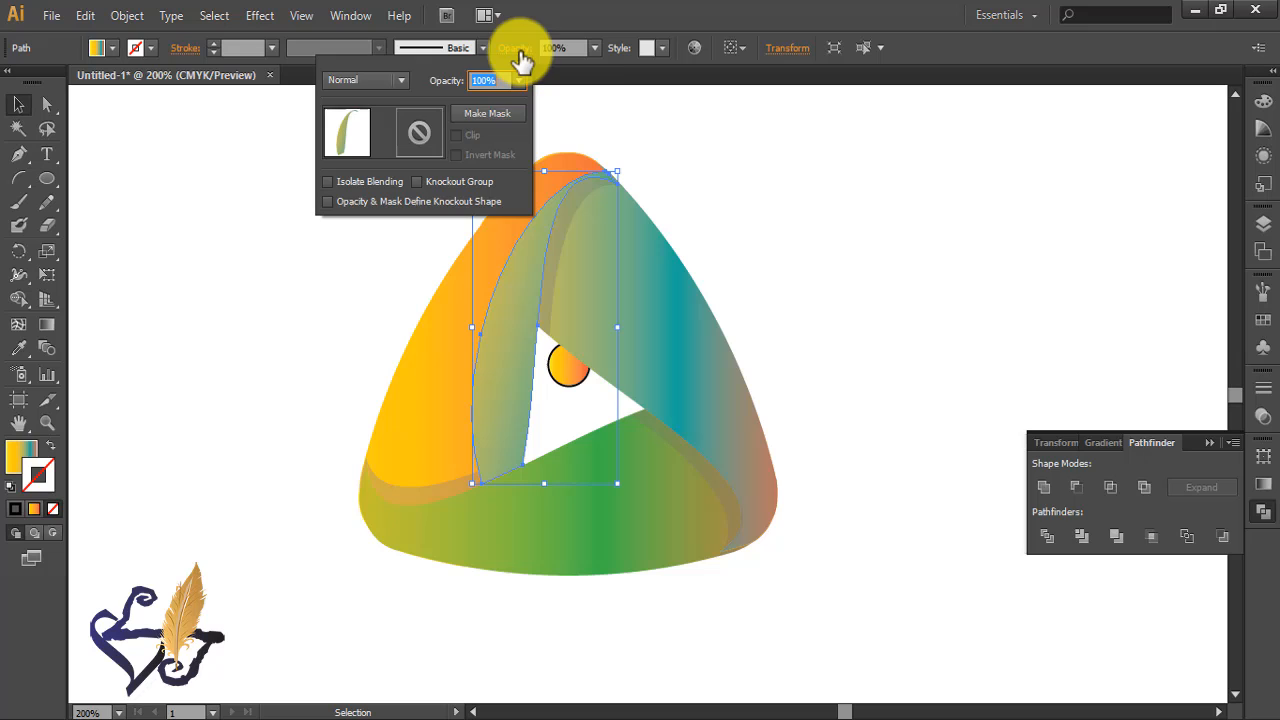
{"action": "left_click", "coordinate": [401, 80]}
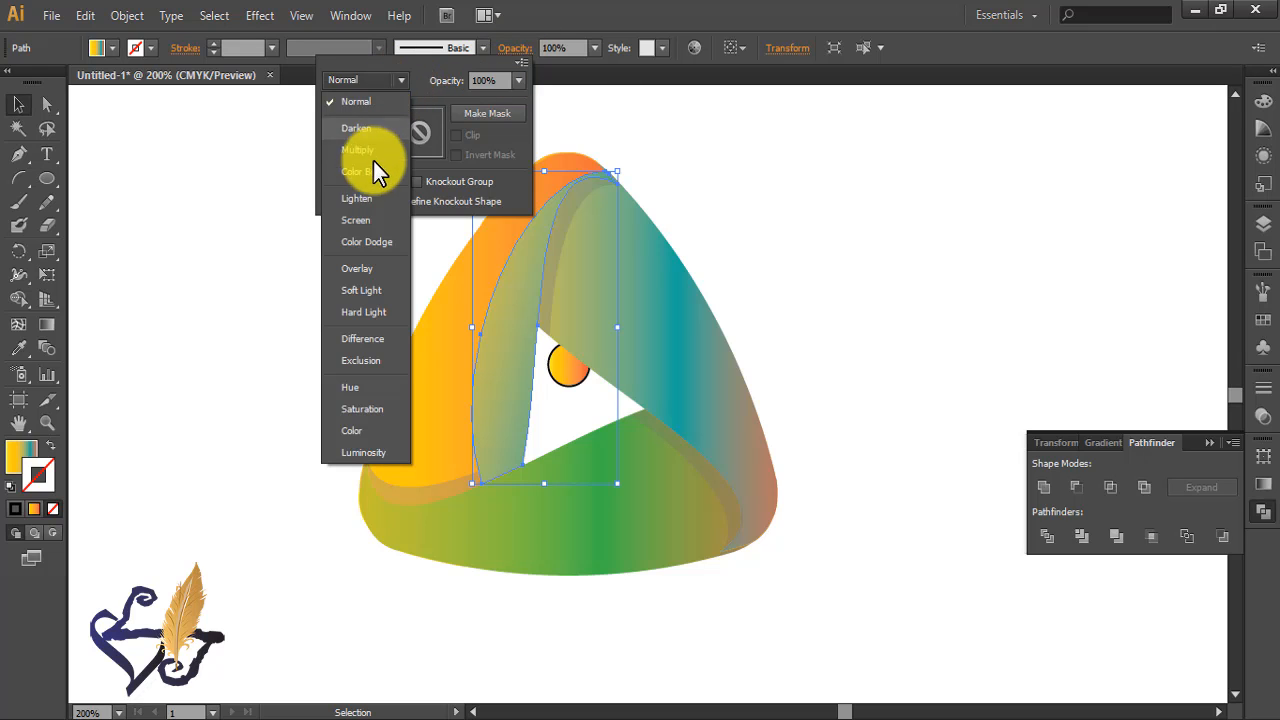
{"action": "left_click", "coordinate": [359, 270]}
{"action": "left_click", "coordinate": [868, 262]}
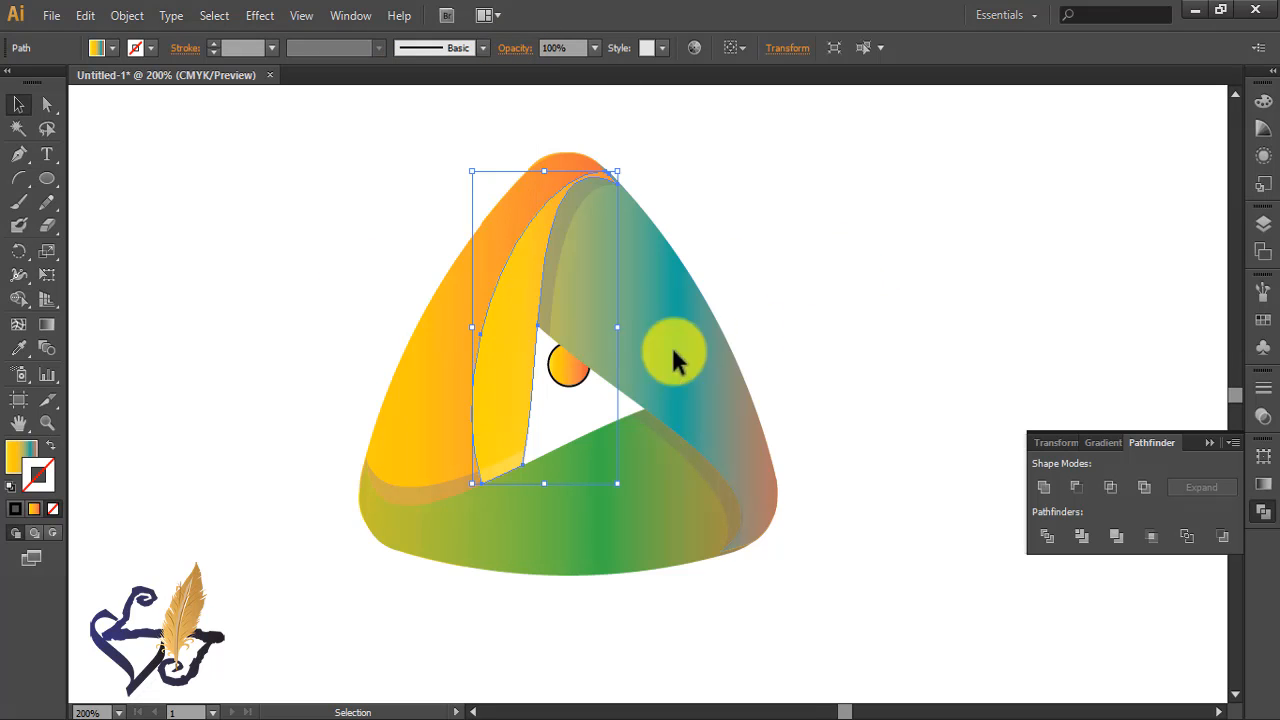
Fill the overlay piece on the orange band with the blue-to-transparent gradient swatch.
{"action": "left_click", "coordinate": [337, 291]}
{"action": "left_click", "coordinate": [484, 400]}
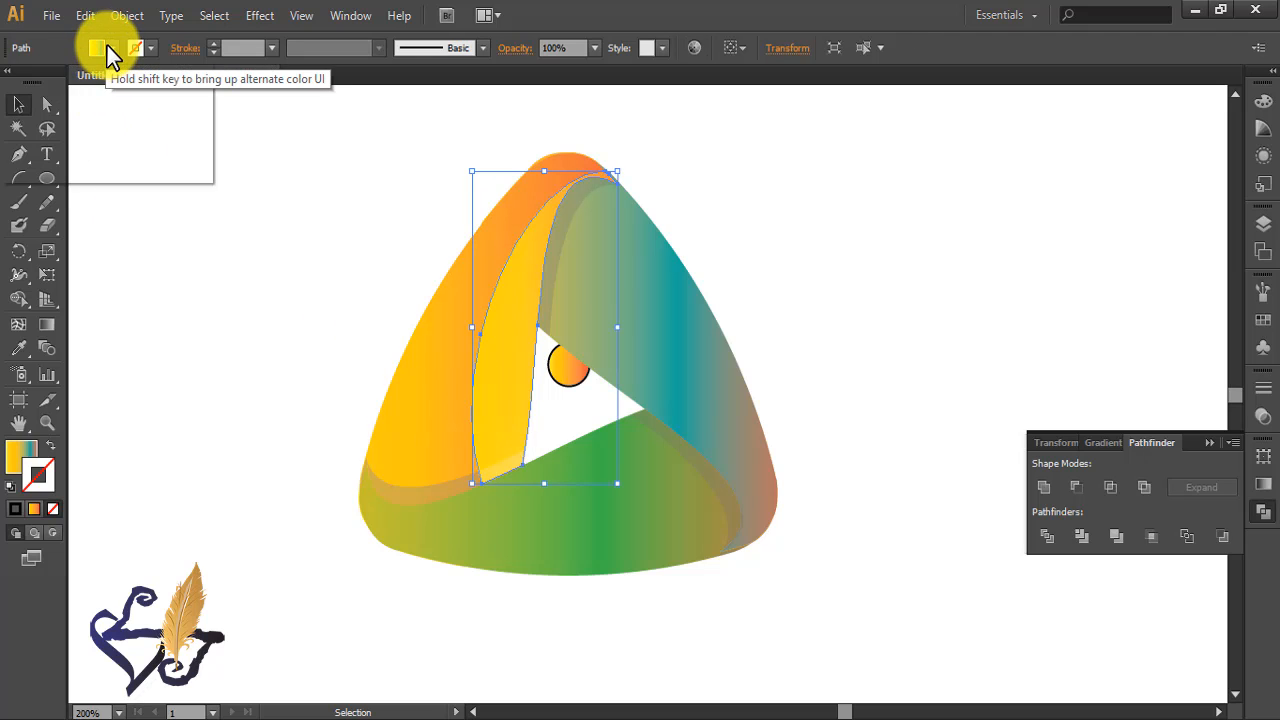
{"action": "left_click", "coordinate": [112, 48]}
{"action": "left_click", "coordinate": [33, 128]}
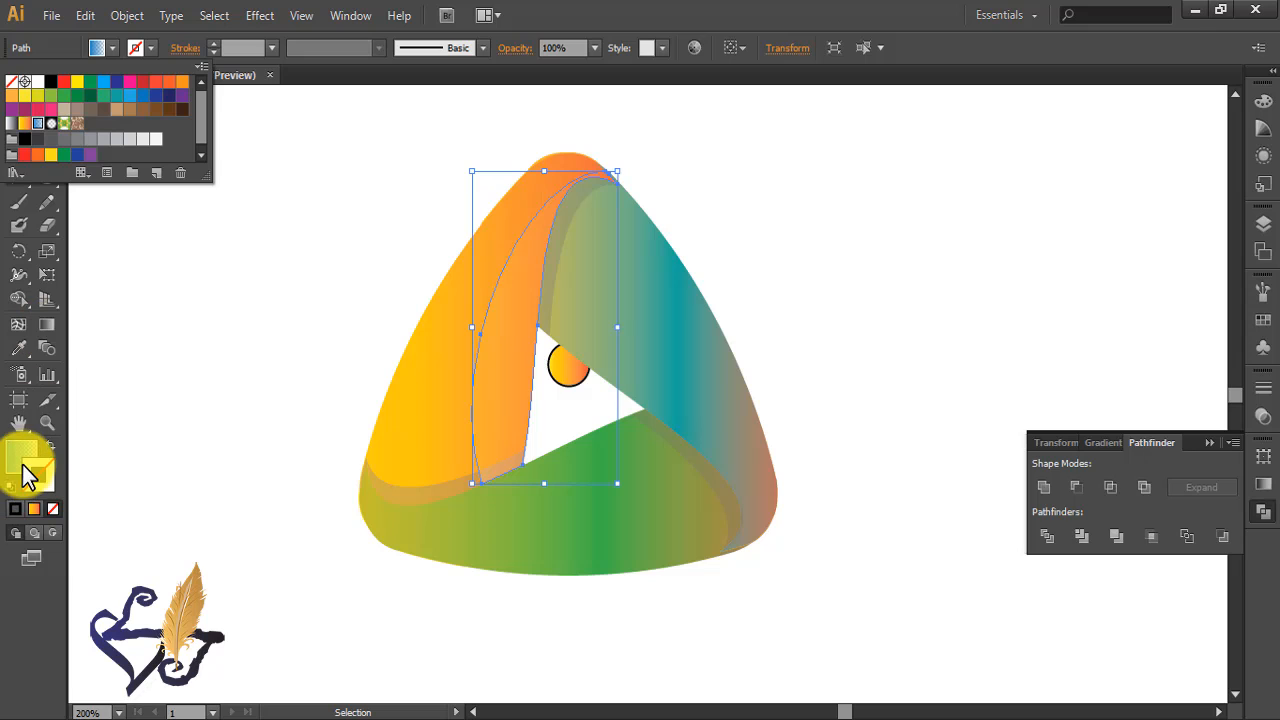
Set the starting color stop of the overlay piece's gradient to white and shift the gradient slider's midpoint to 66.67%.
{"action": "left_click", "coordinate": [1260, 486]}
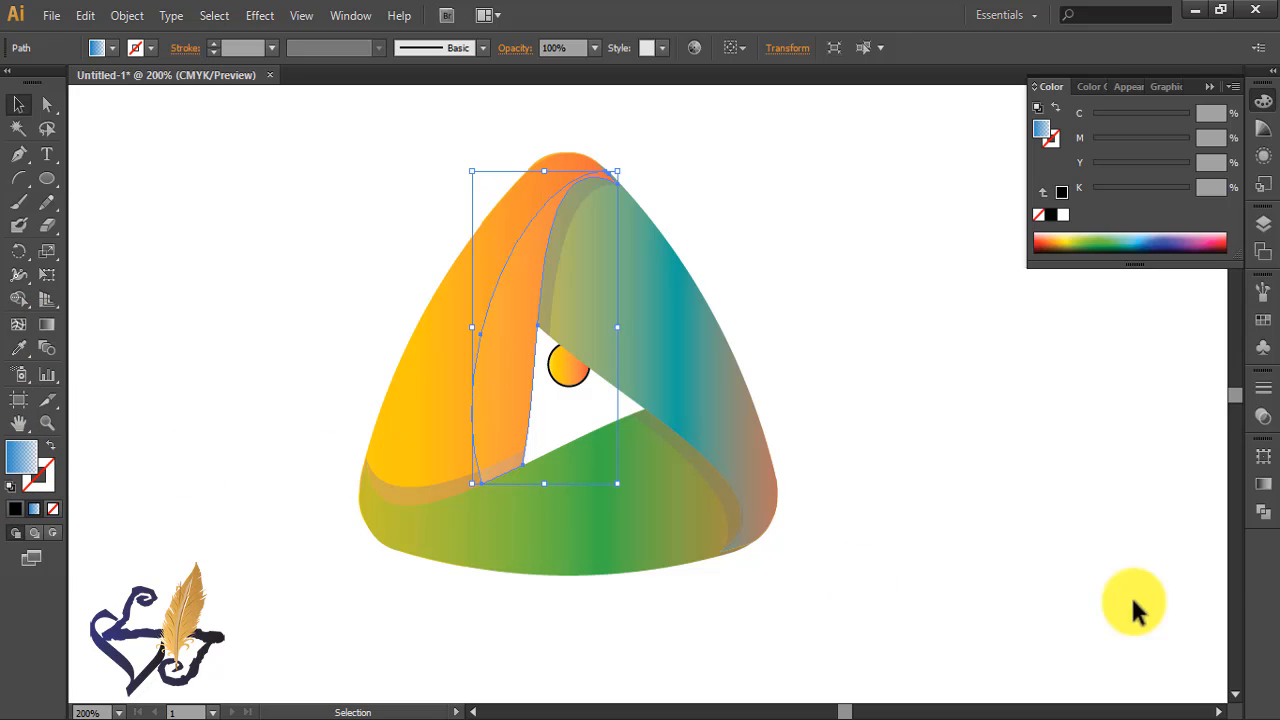
{"action": "left_click", "coordinate": [1262, 484]}
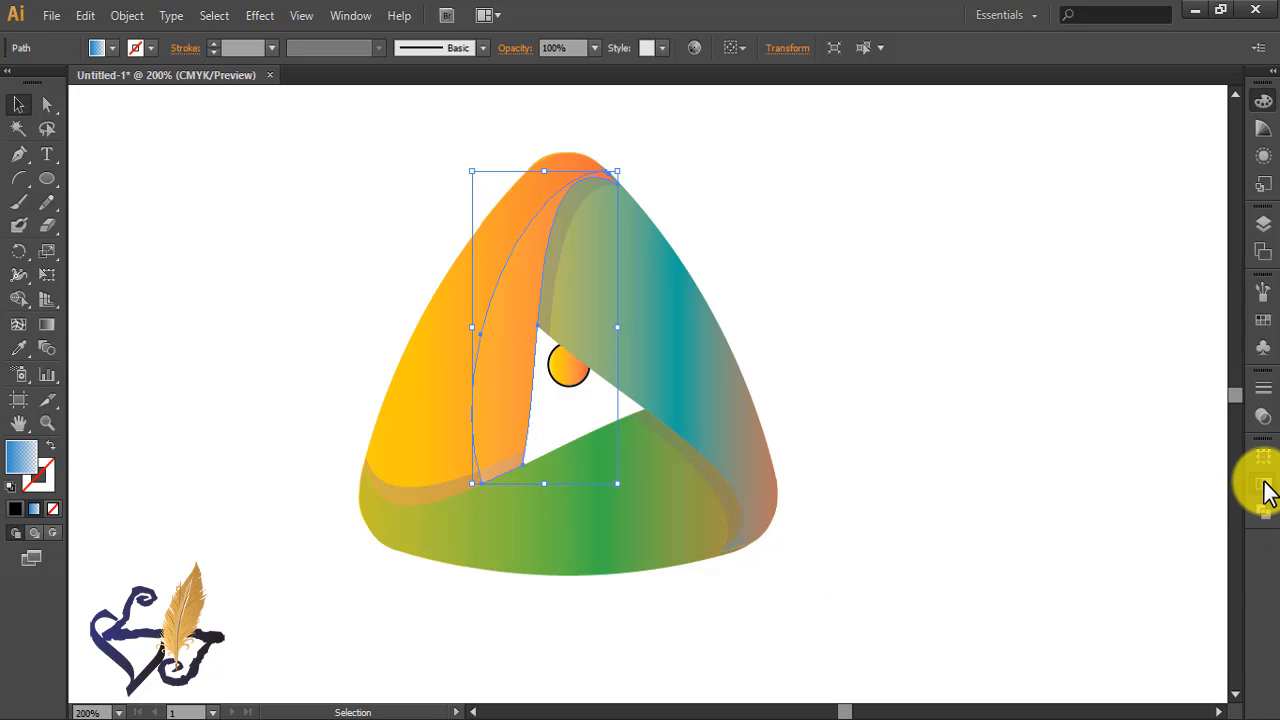
{"action": "left_click", "coordinate": [1034, 591]}
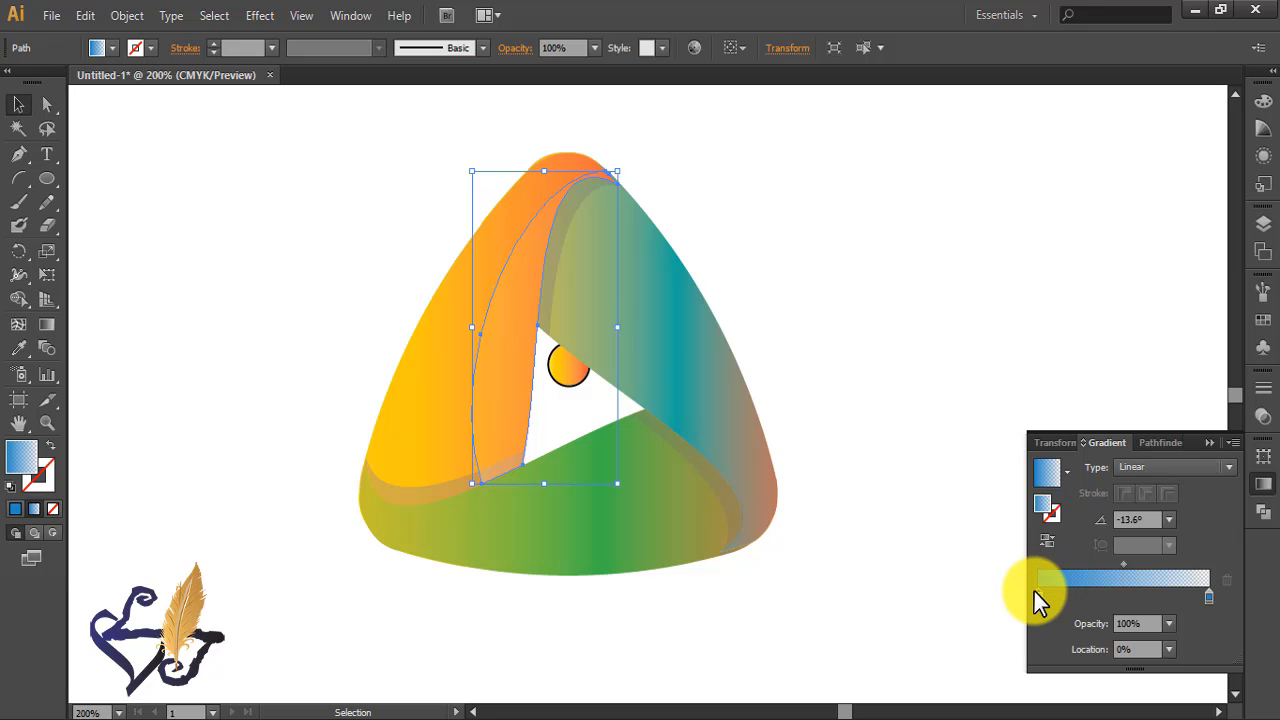
{"action": "double_click", "coordinate": [1036, 593]}
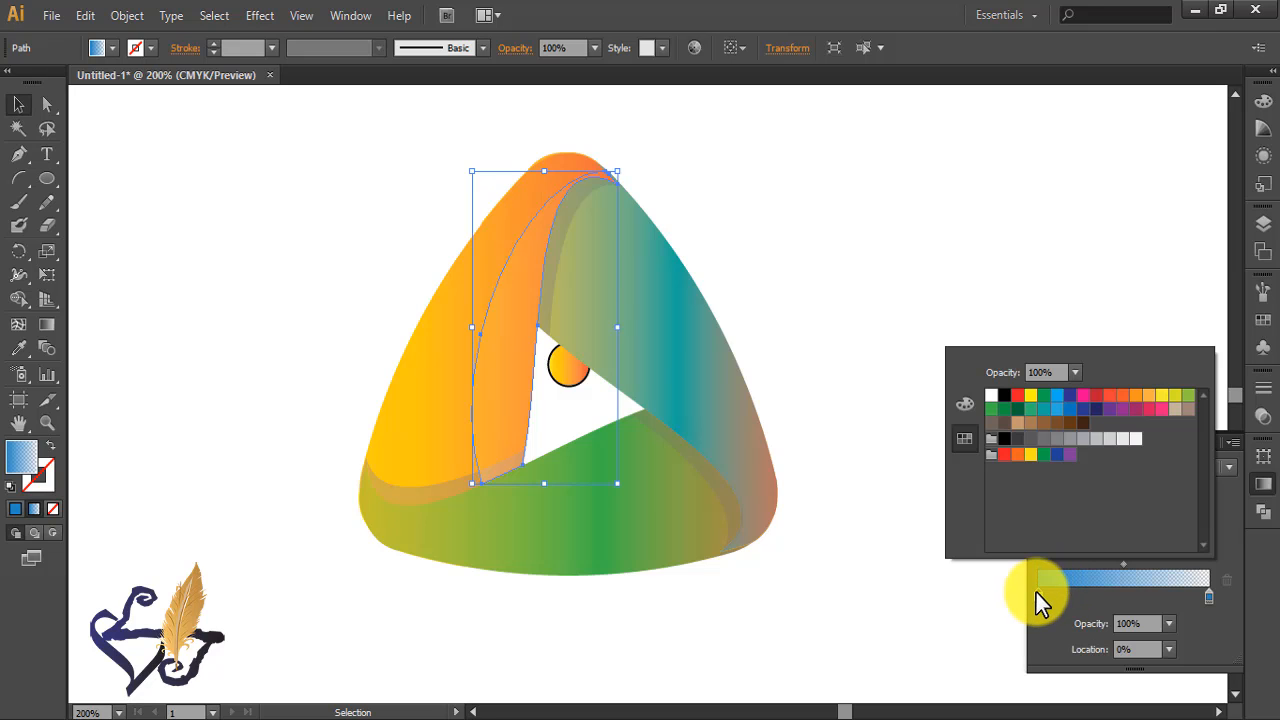
{"action": "left_click", "coordinate": [991, 395]}
{"action": "left_click", "coordinate": [886, 309]}
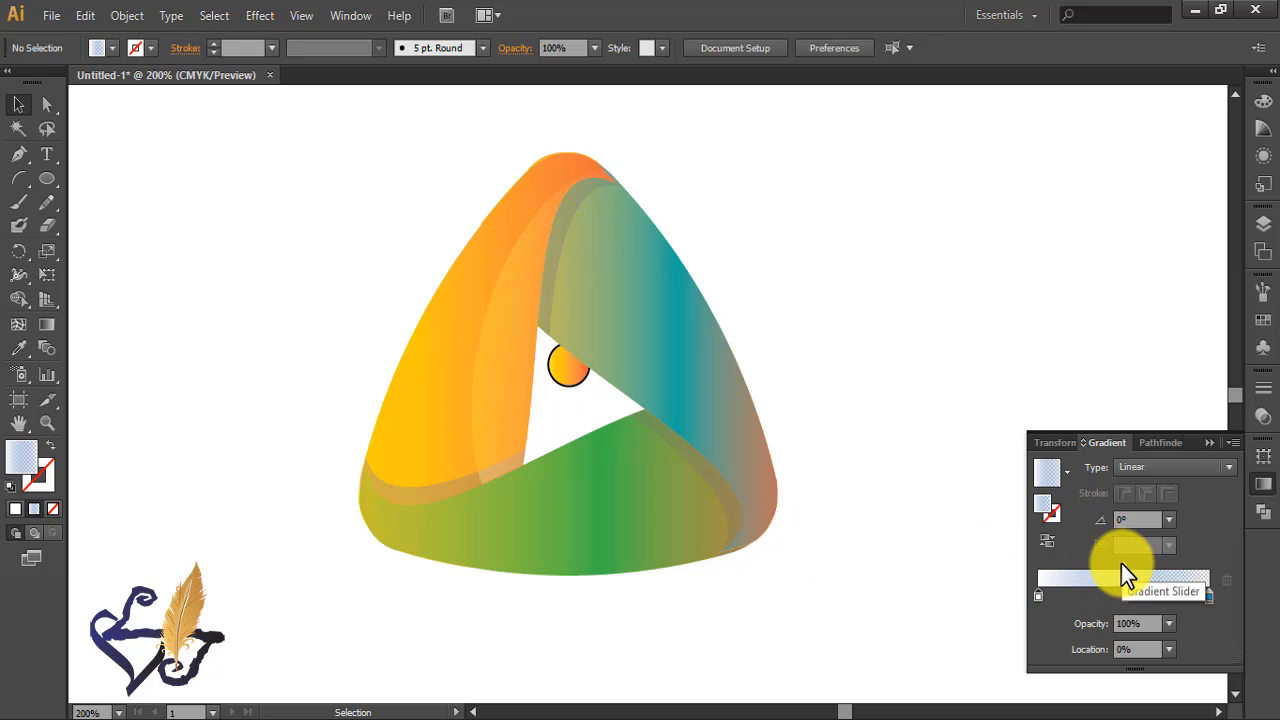
{"action": "left_click_drag", "start_coordinate": [1121, 563], "coordinate": [1150, 566]}
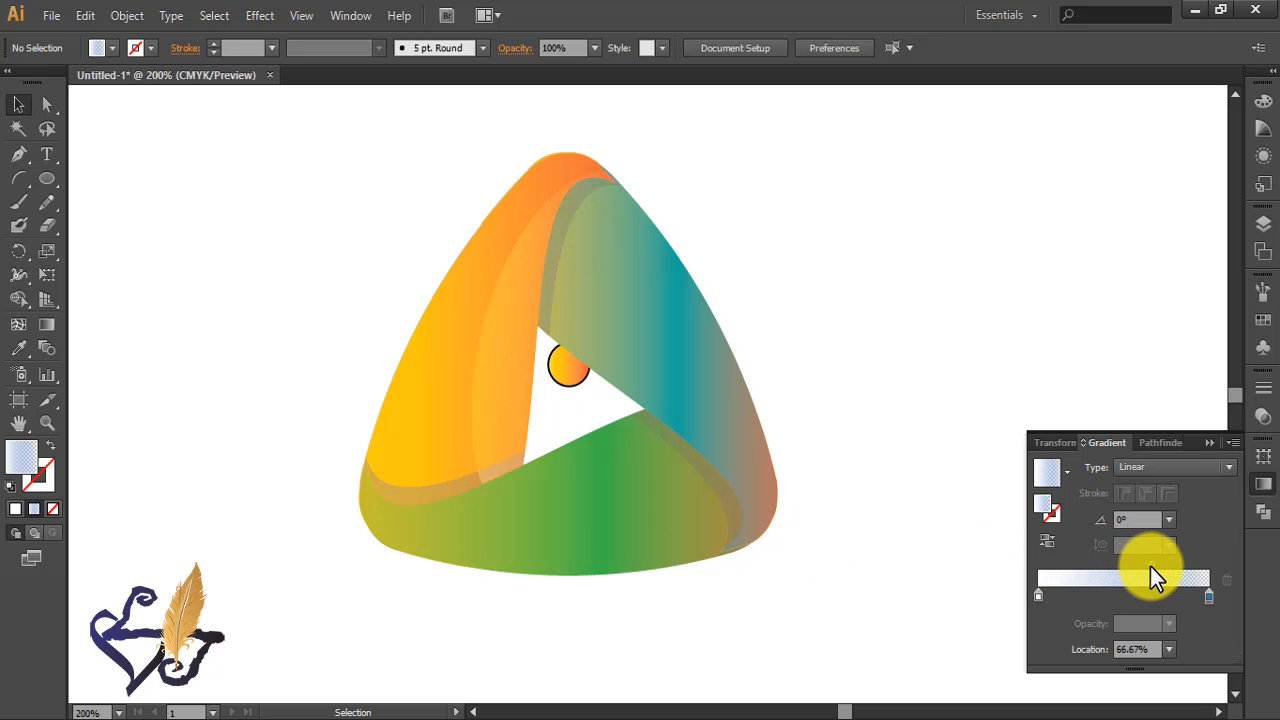
Shift the midpoint of the orange band's overlay piece gradient to 58.6% and change its gradient type to Radial.
{"action": "left_click", "coordinate": [520, 410]}
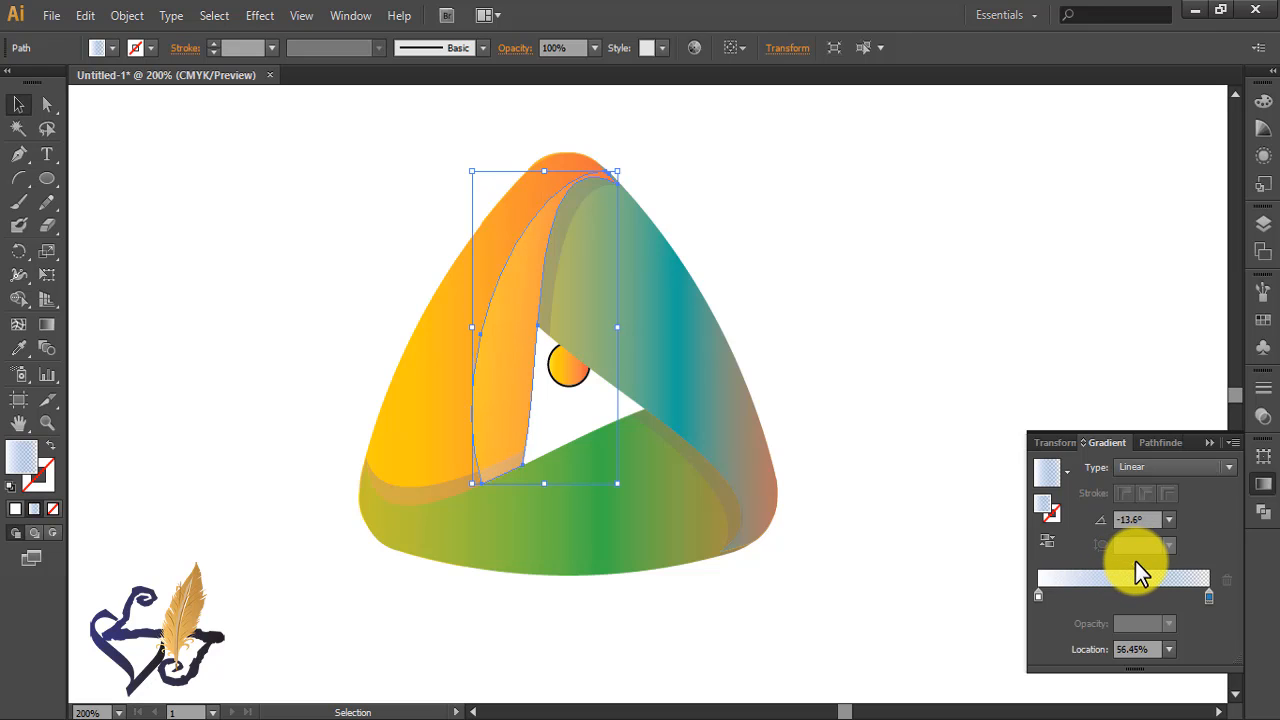
{"action": "left_click_drag", "start_coordinate": [1135, 561], "coordinate": [1139, 561]}
{"action": "left_click", "coordinate": [1158, 468]}
{"action": "left_click", "coordinate": [1147, 505]}
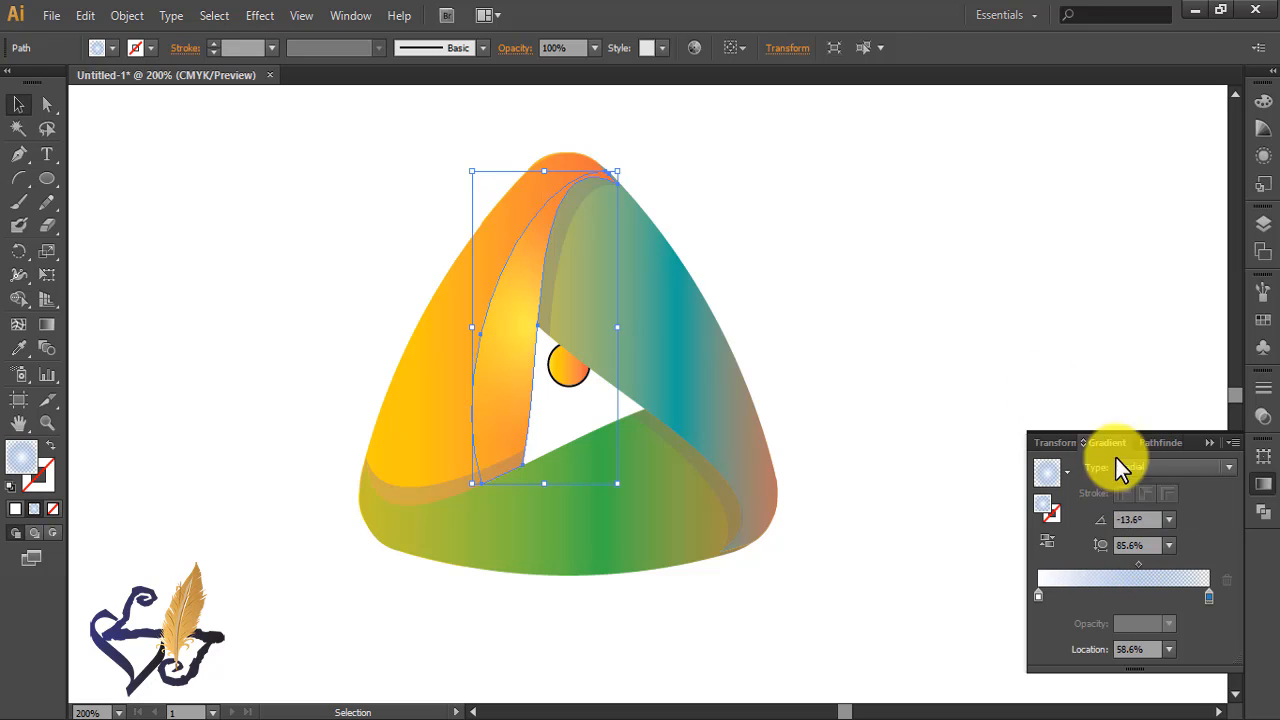
{"action": "left_click", "coordinate": [1010, 362]}
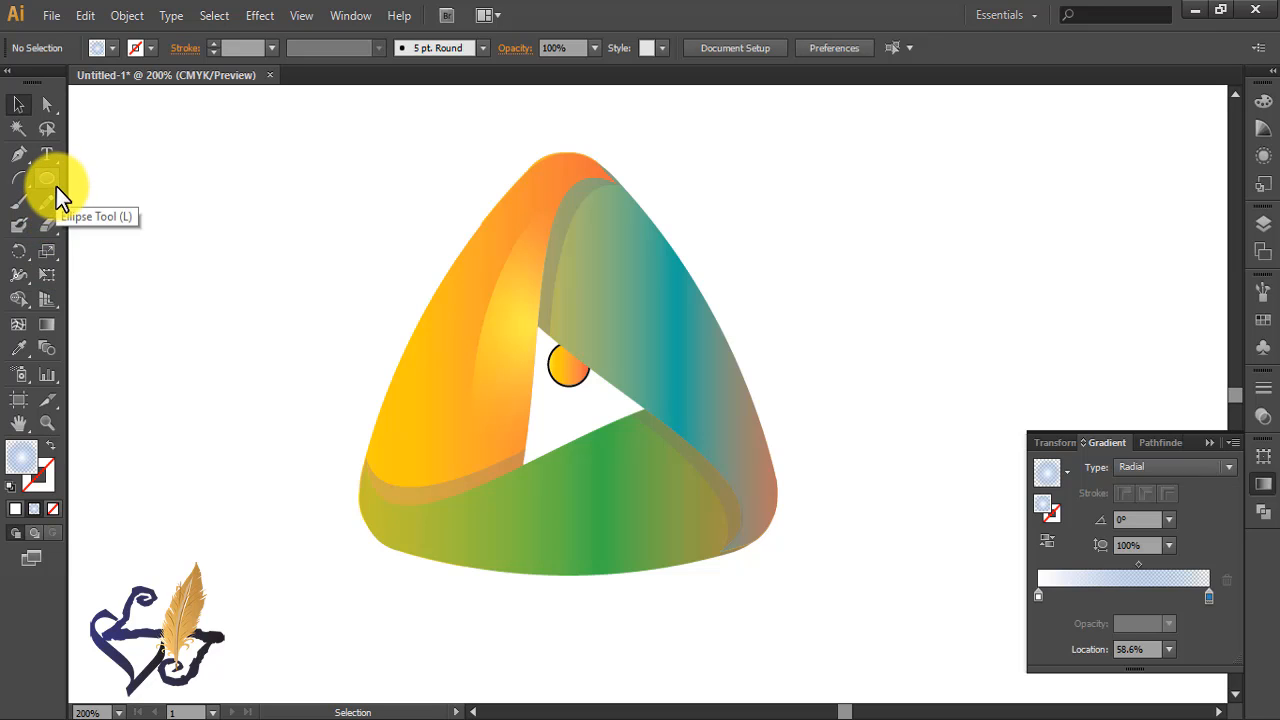
Move the center of the overlay piece's radial gradient up to the upper part of the orange band with the Gradient tool.
{"action": "left_click", "coordinate": [49, 322]}
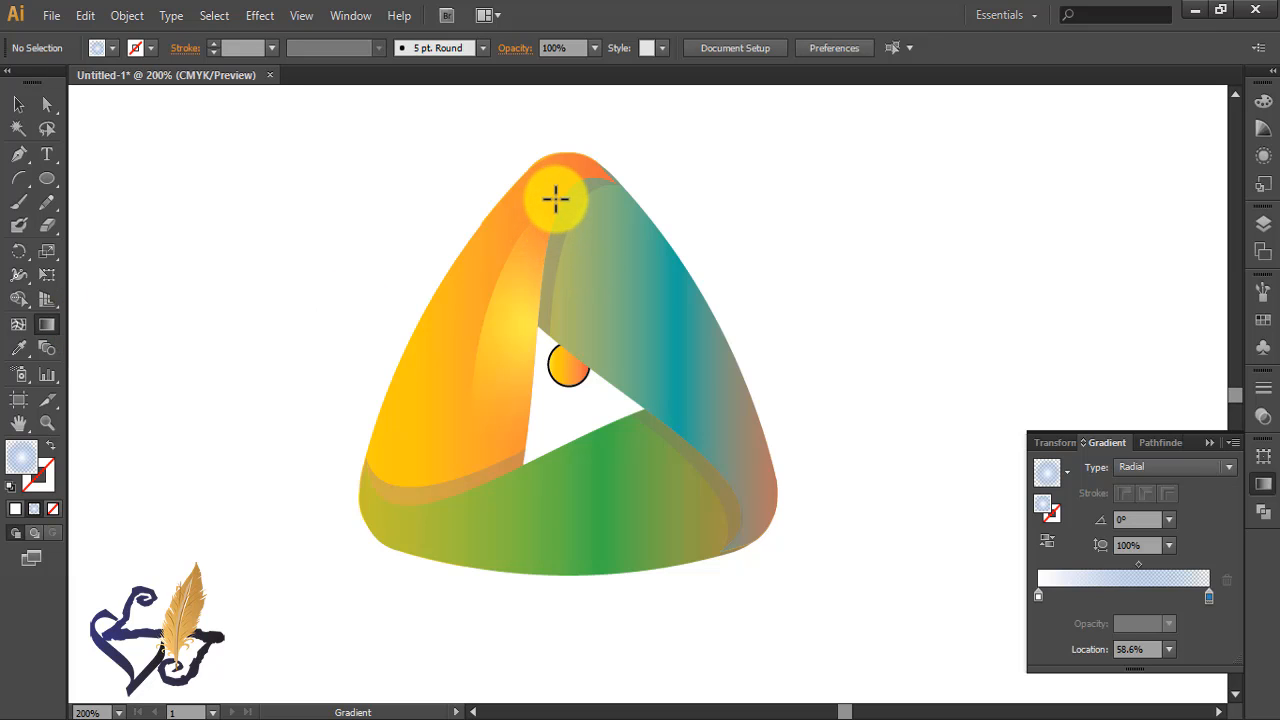
{"action": "left_click", "coordinate": [540, 257]}
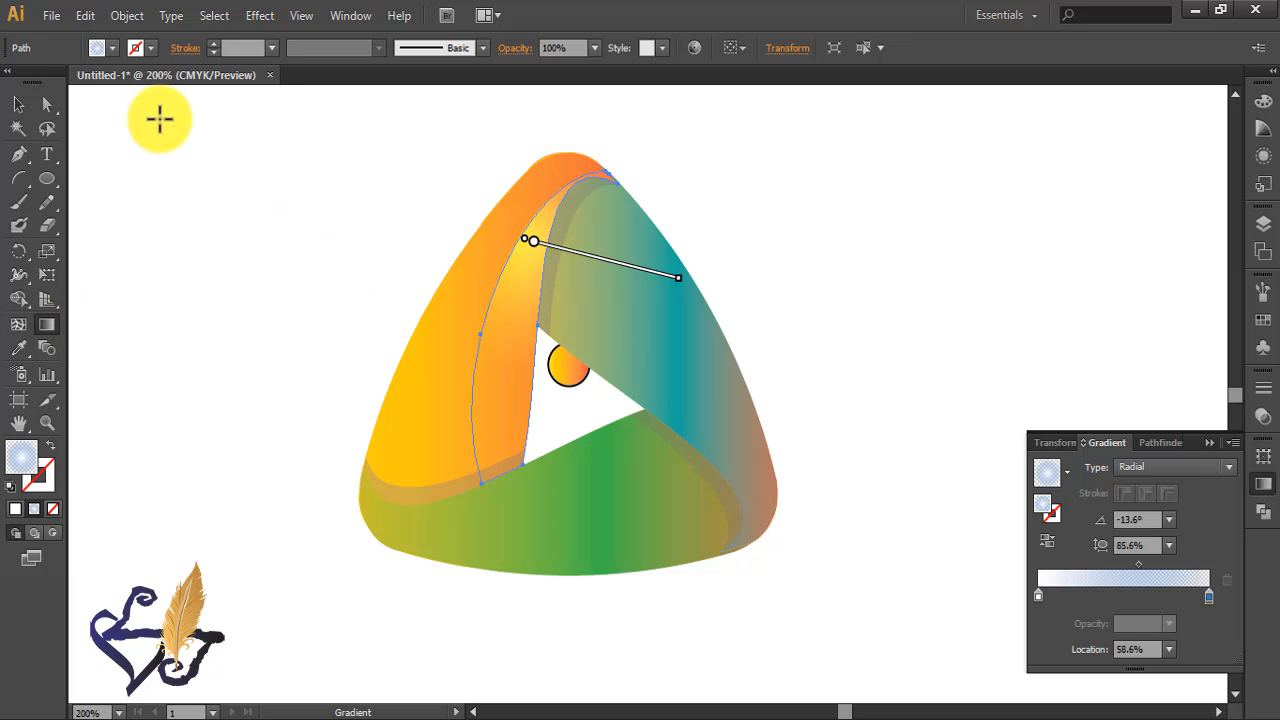
{"action": "left_click", "coordinate": [18, 105]}
{"action": "left_click", "coordinate": [296, 318]}
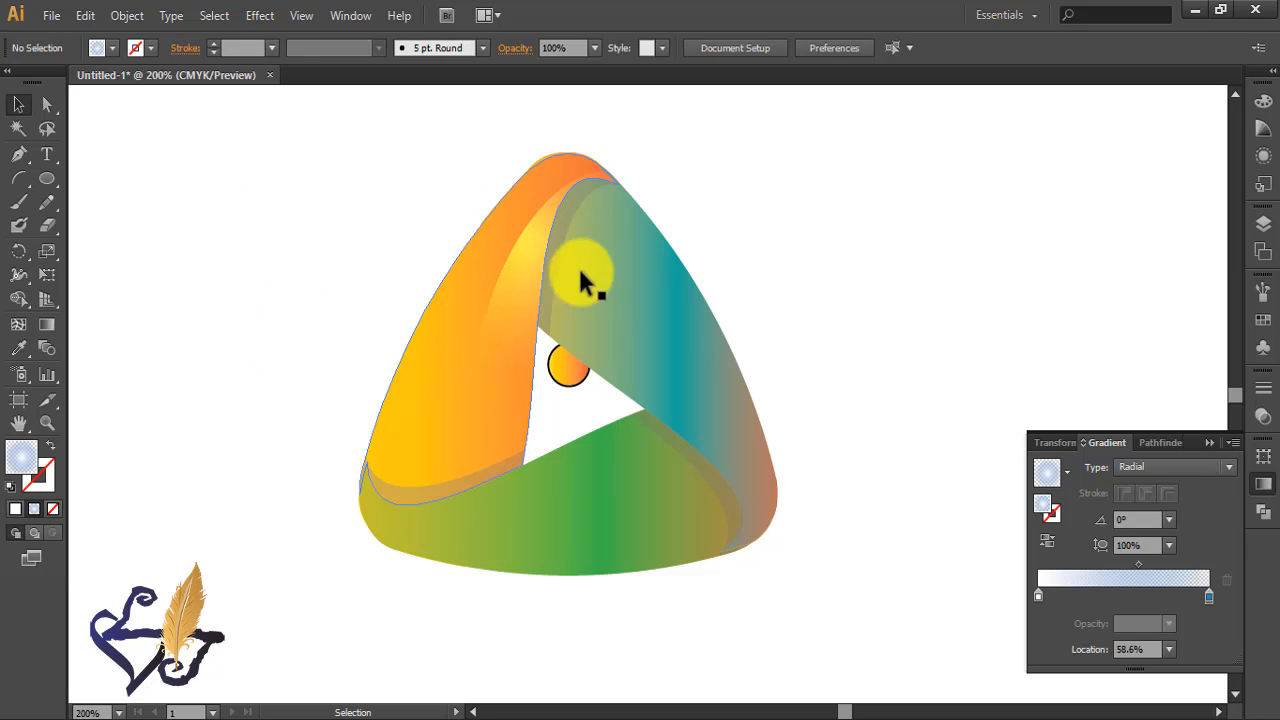
{"action": "left_click", "coordinate": [525, 257]}
{"action": "left_click", "coordinate": [823, 162]}
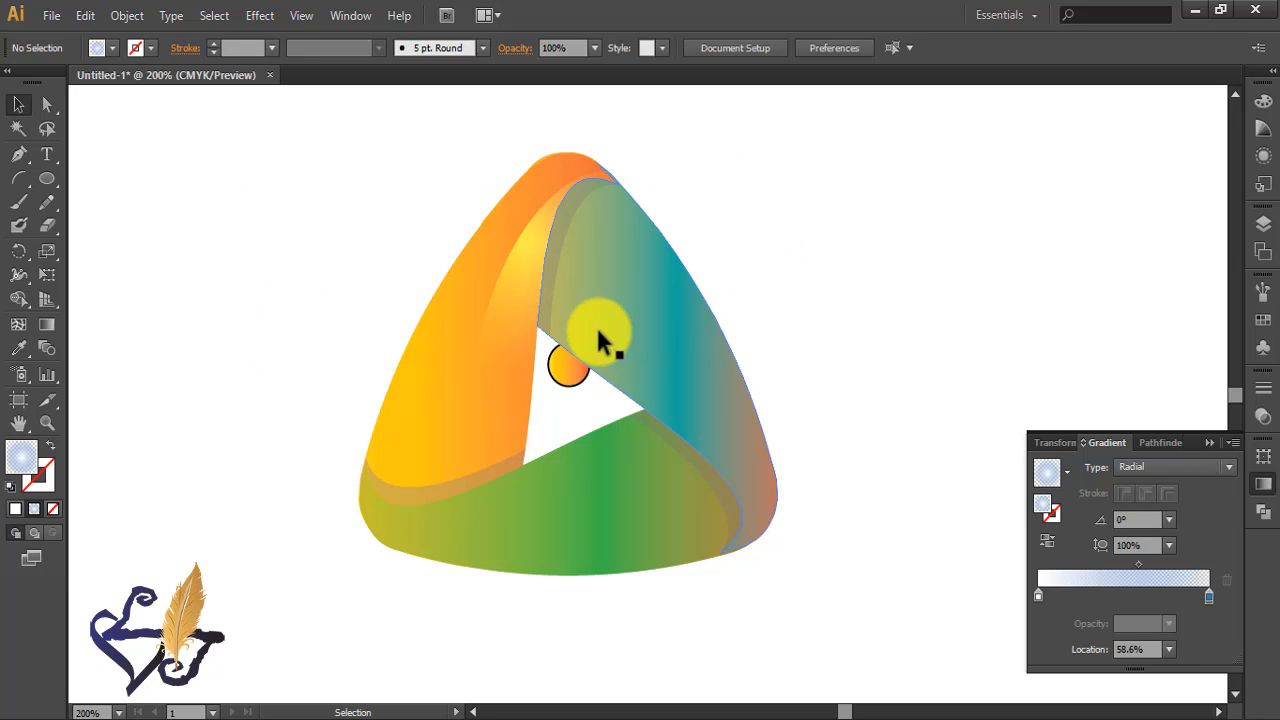
Rotate two copies of the highlight piece around the small circle's center, spacing them 120° apart.
{"action": "left_click", "coordinate": [510, 330]}
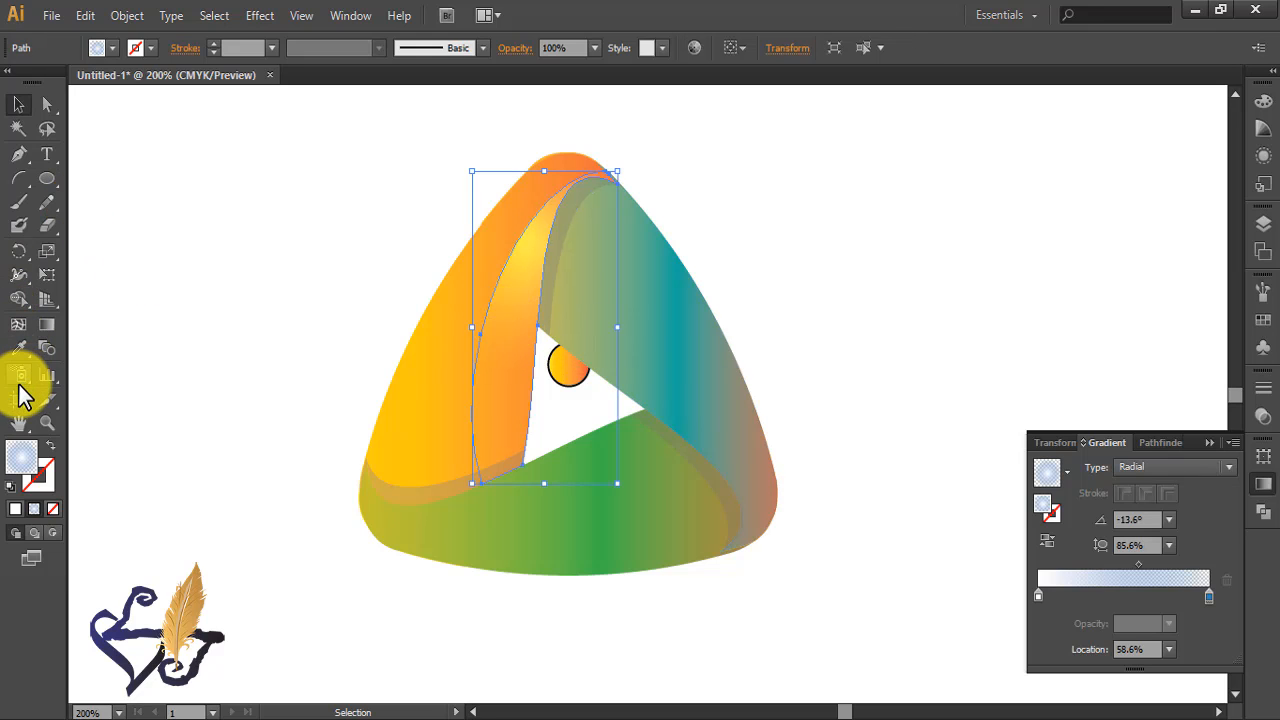
{"action": "left_click", "coordinate": [20, 262]}
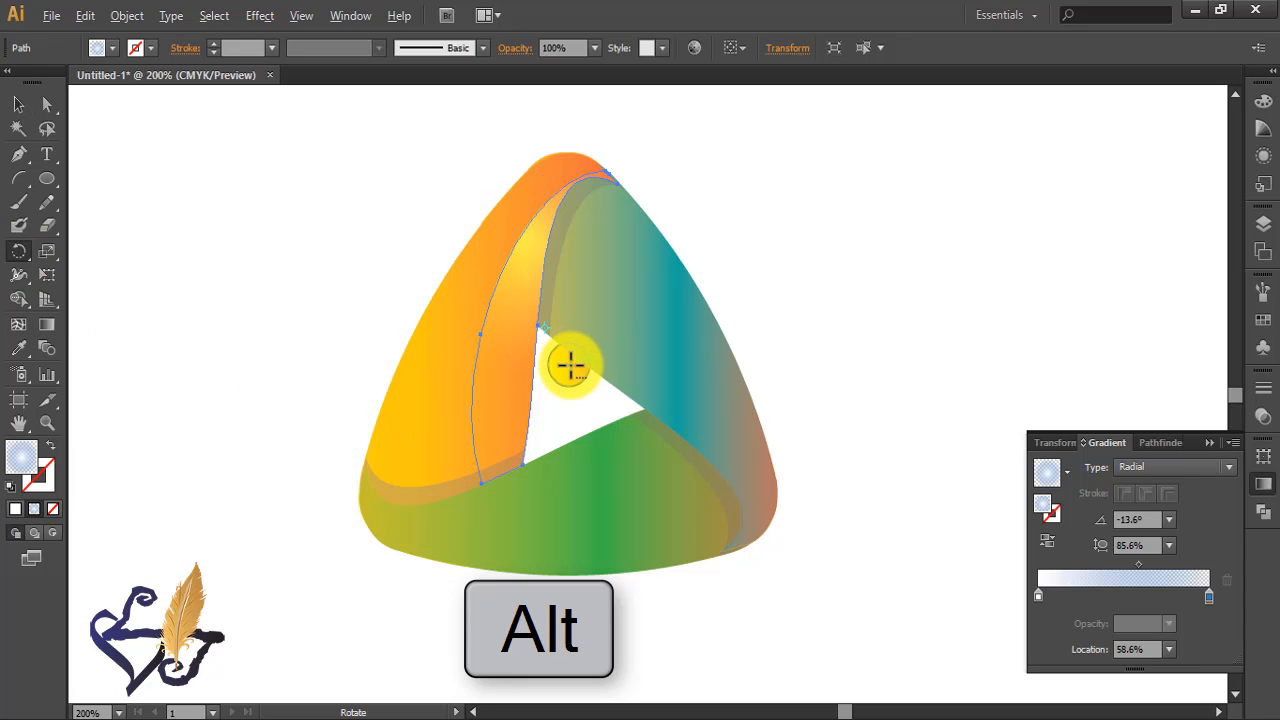
{"action": "left_click", "coordinate": [570, 365], "text": "alt"}
{"action": "left_click", "coordinate": [517, 431]}
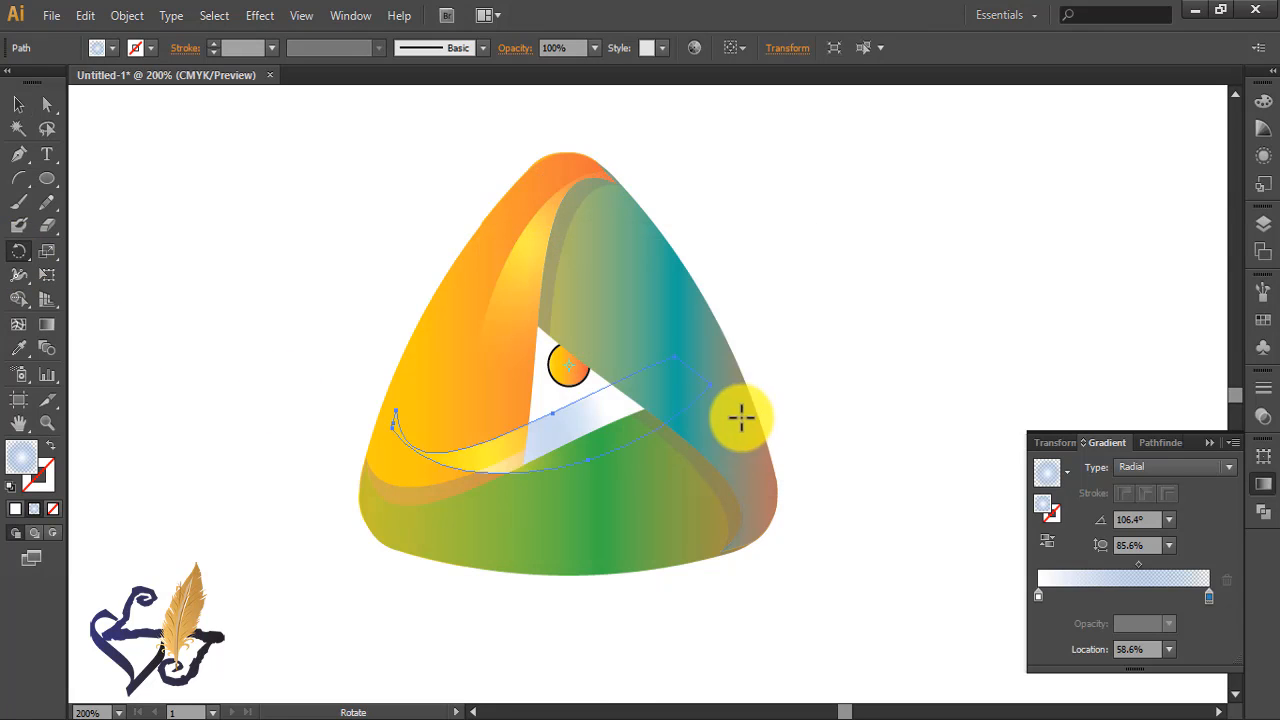
{"action": "key", "text": "ctrl+d"}
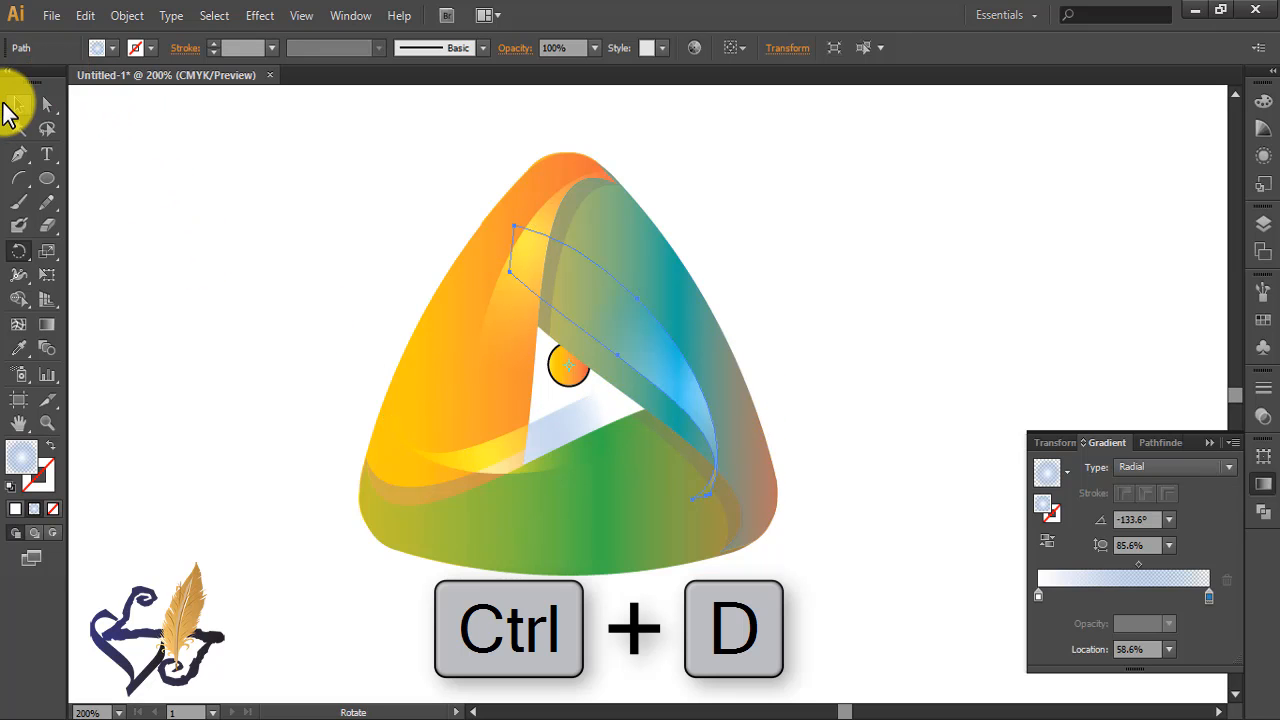
Move one highlight copy onto the green band's inner edge and the other onto the blue band's inner edge.
{"action": "left_click", "coordinate": [17, 104]}
{"action": "left_click", "coordinate": [543, 452]}
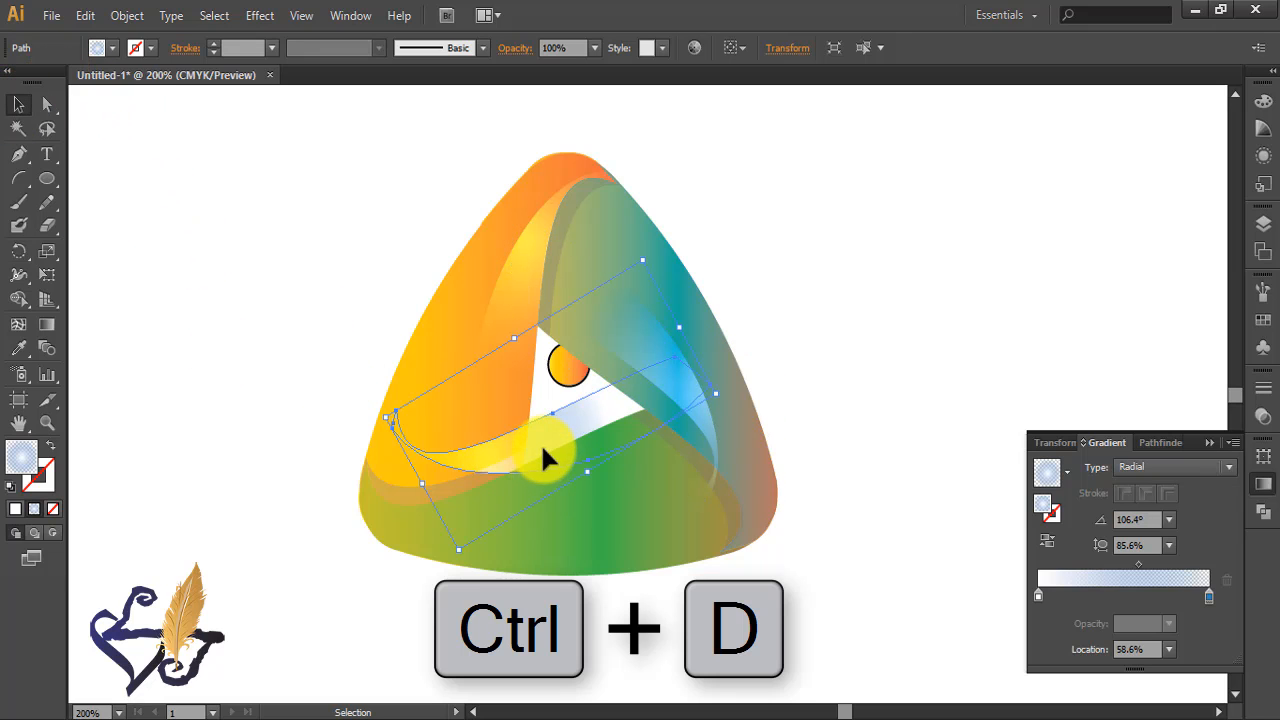
{"action": "left_click_drag", "start_coordinate": [543, 452], "coordinate": [509, 494]}
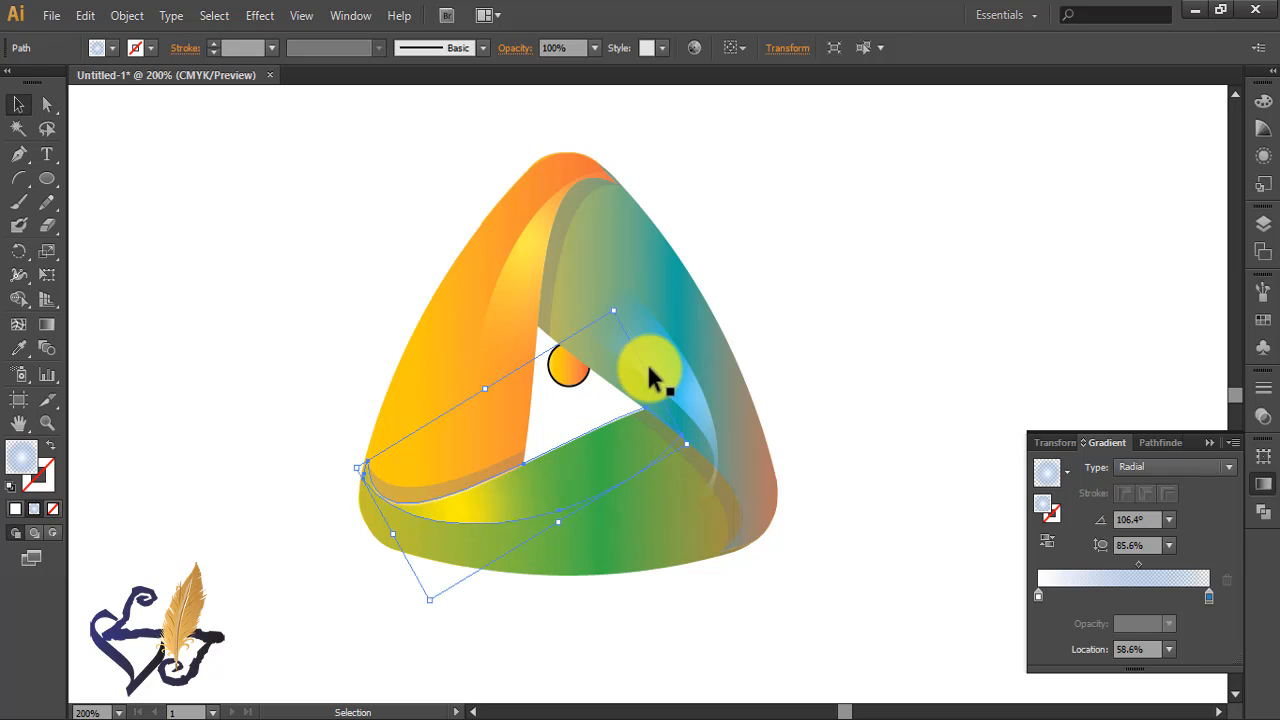
{"action": "left_click_drag", "start_coordinate": [620, 322], "coordinate": [651, 374]}
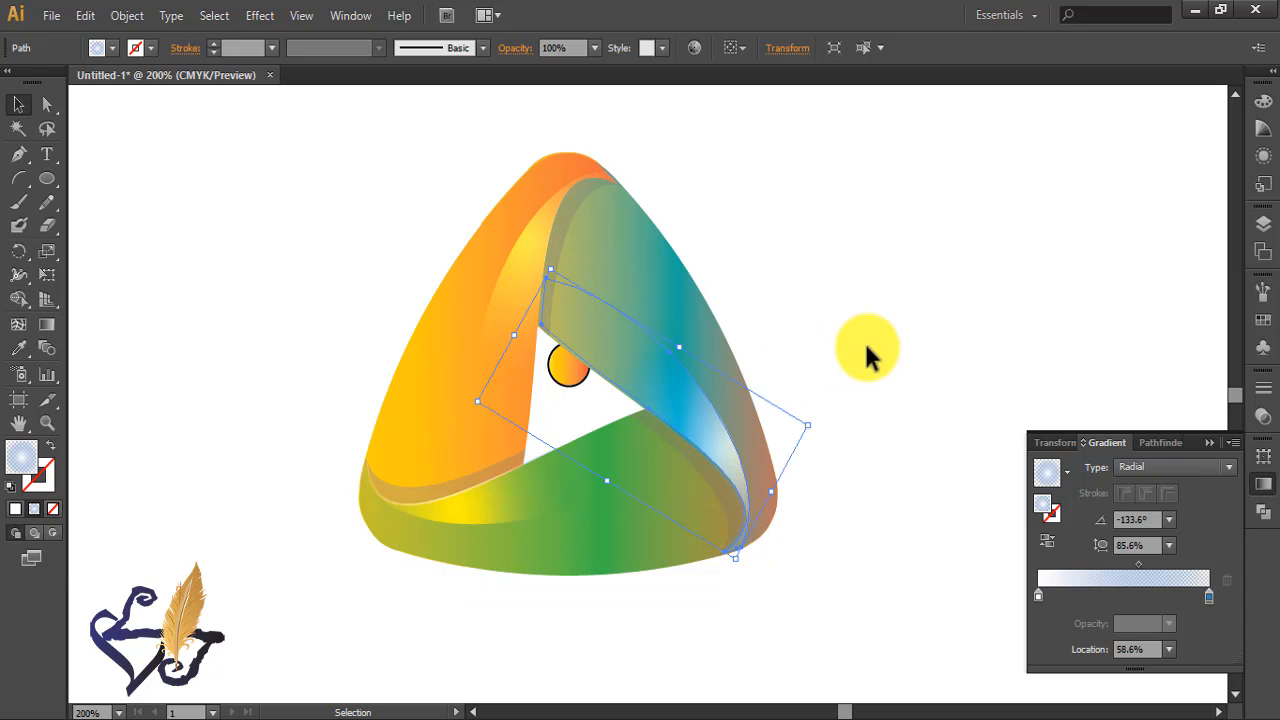
{"action": "left_click", "coordinate": [829, 430]}
Delete the small orange guide circle at the center of the logo.
{"action": "left_click", "coordinate": [560, 380]}
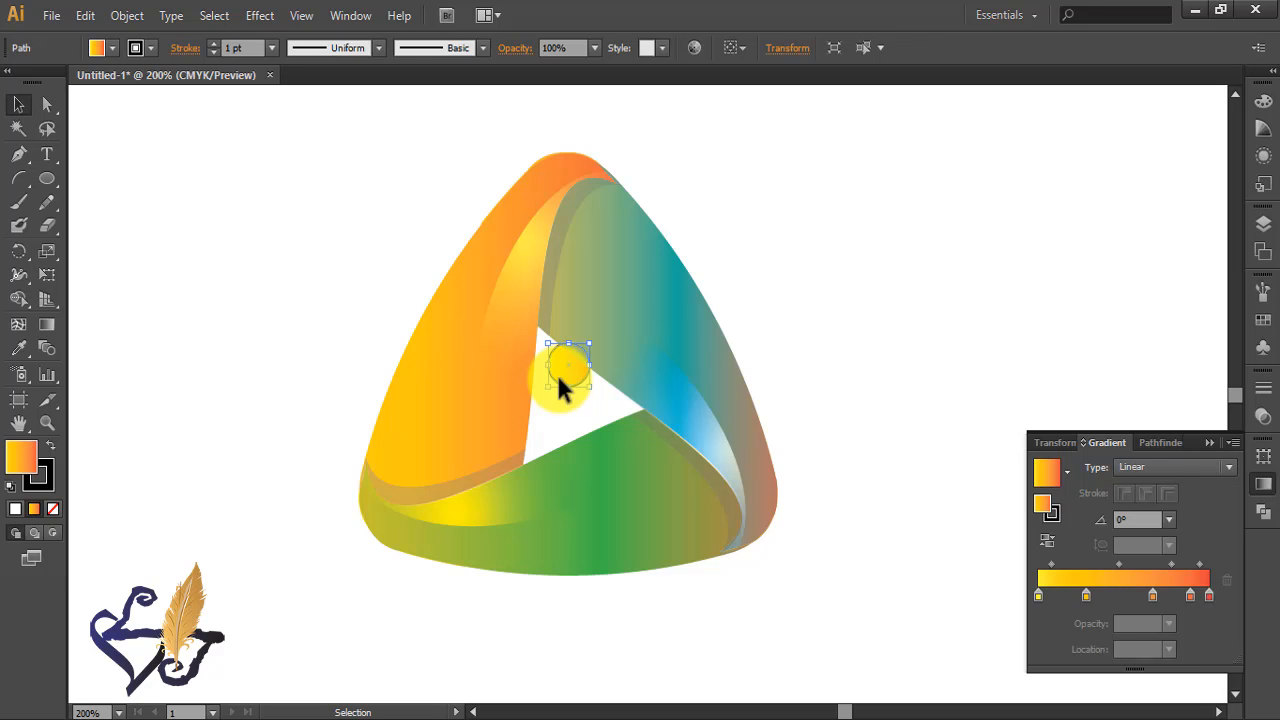
{"action": "key", "text": "Delete"}
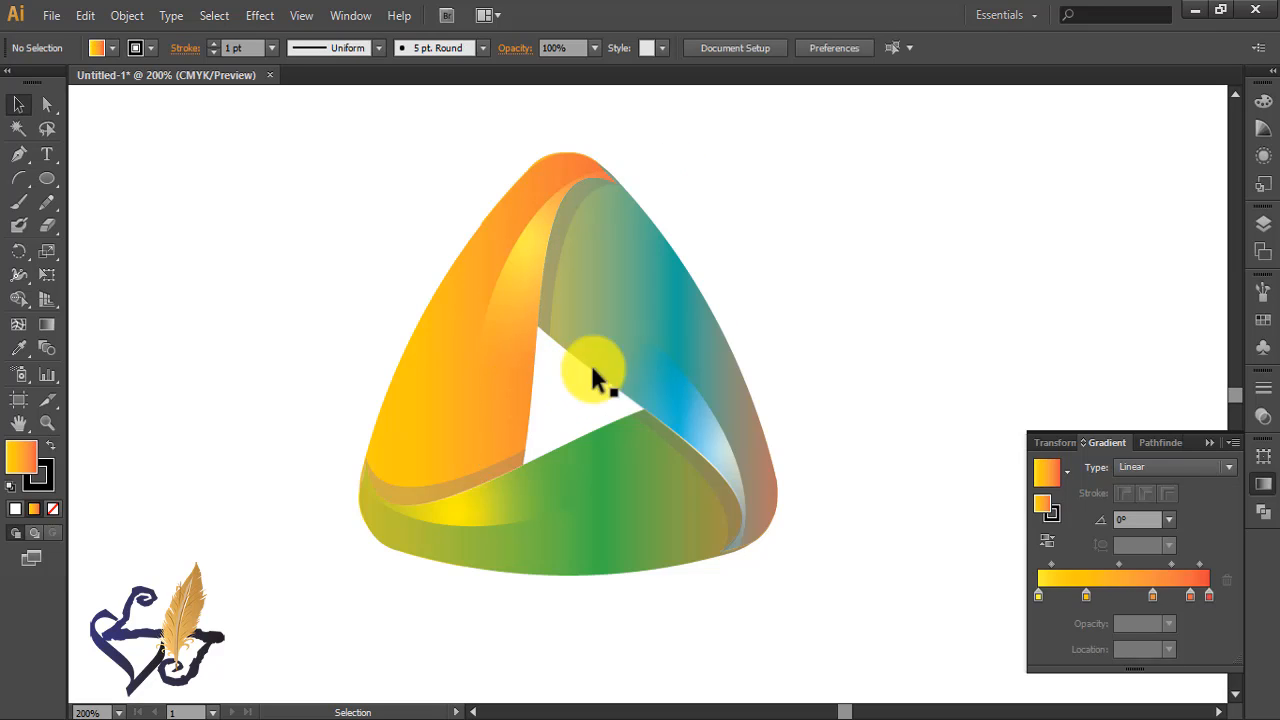